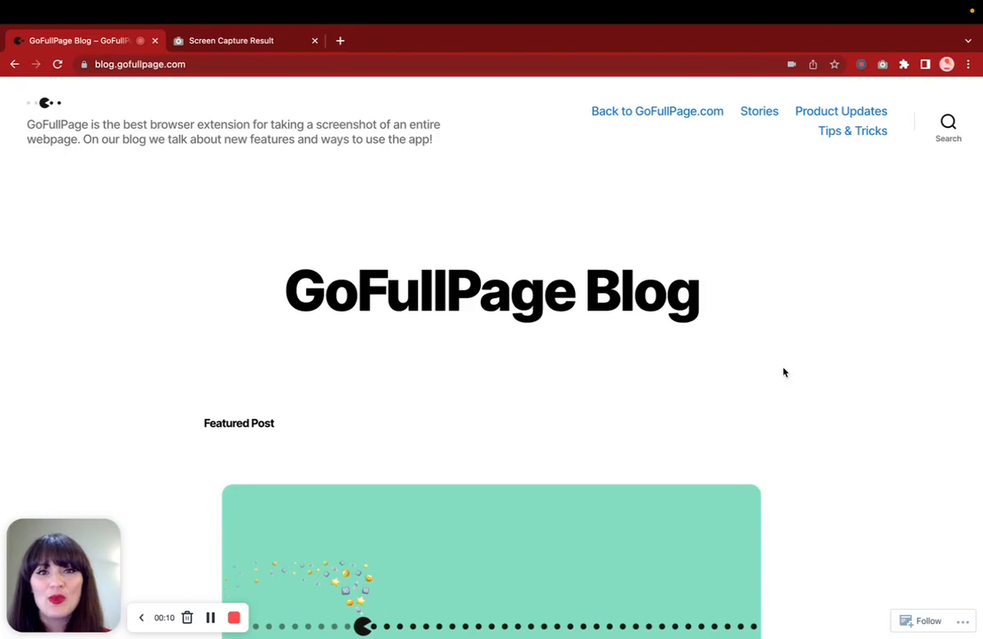
- Look through the whole GoFullPage Blog homepage, loading more posts, and return to its heading
{"action": "scroll", "coordinate": [783, 372], "scroll_direction": "down", "scroll_amount": 10}
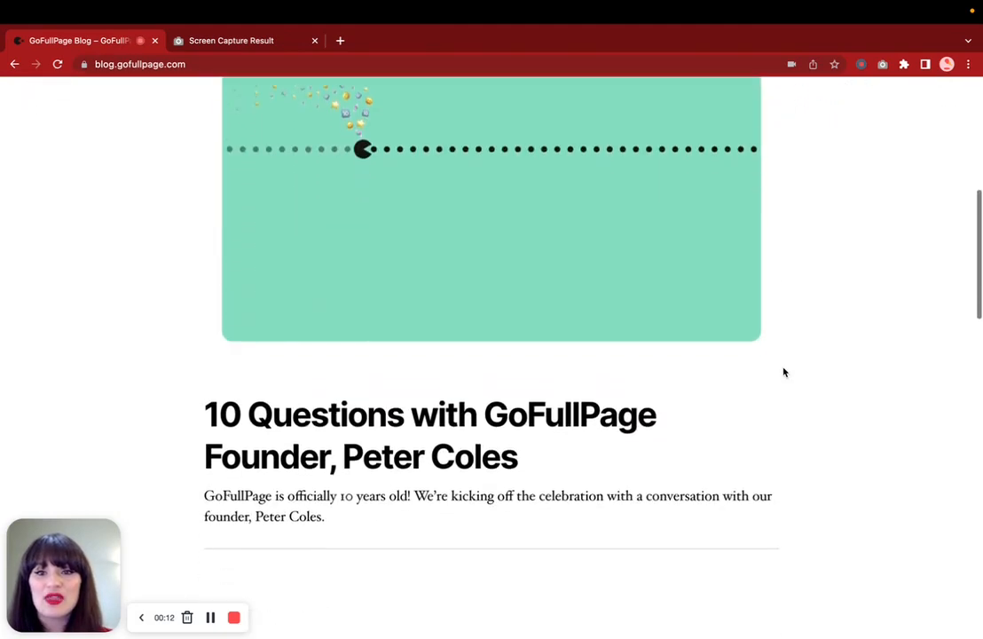
{"action": "scroll", "coordinate": [784, 373], "scroll_direction": "down", "scroll_amount": 15}
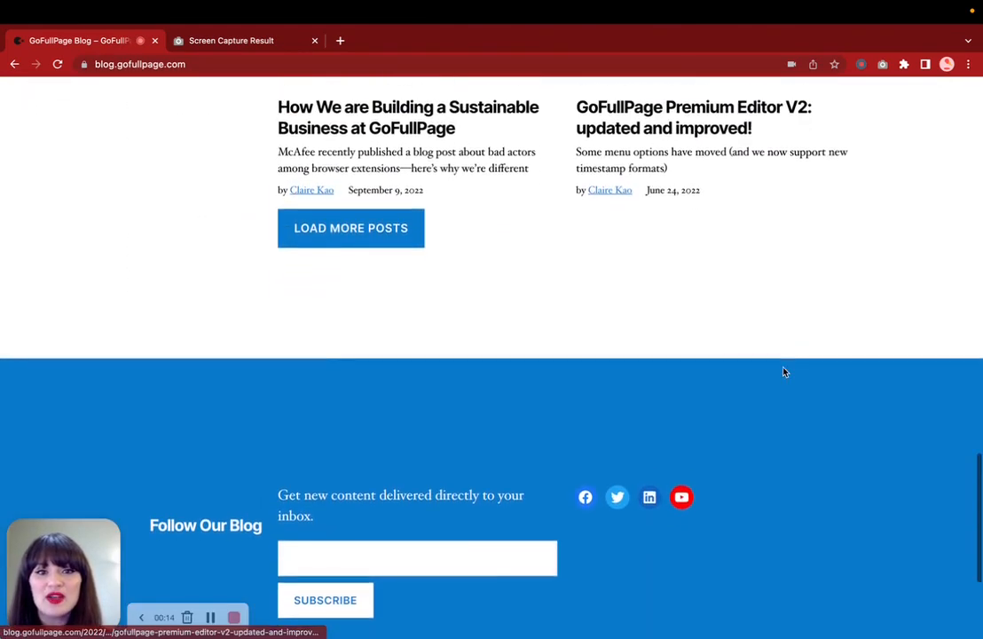
{"action": "left_click", "coordinate": [348, 253]}
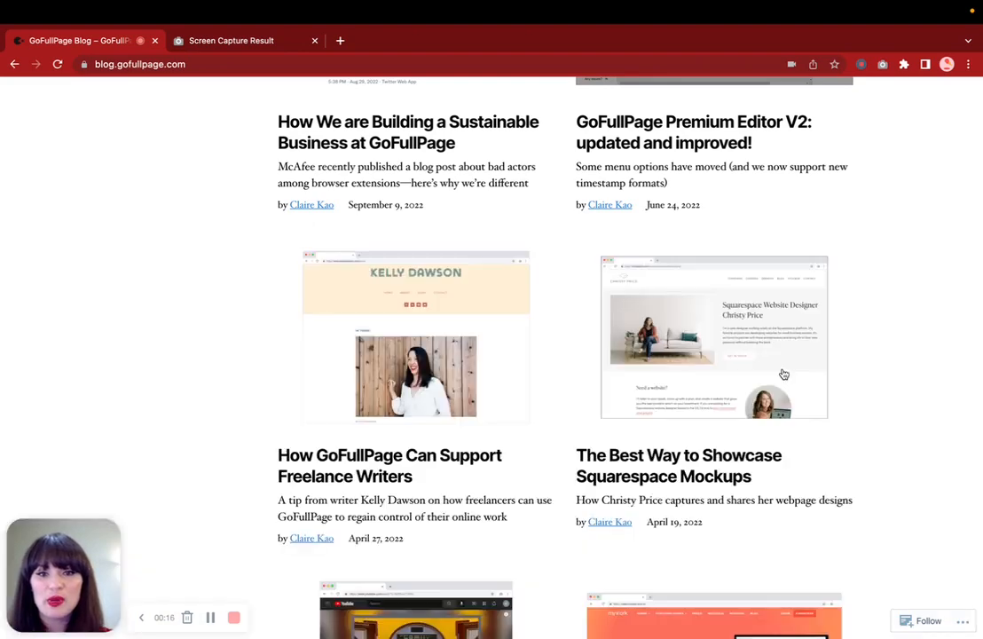
{"action": "scroll", "coordinate": [784, 372], "scroll_direction": "down", "scroll_amount": 6}
{"action": "scroll", "coordinate": [783, 372], "scroll_direction": "up", "scroll_amount": 5}
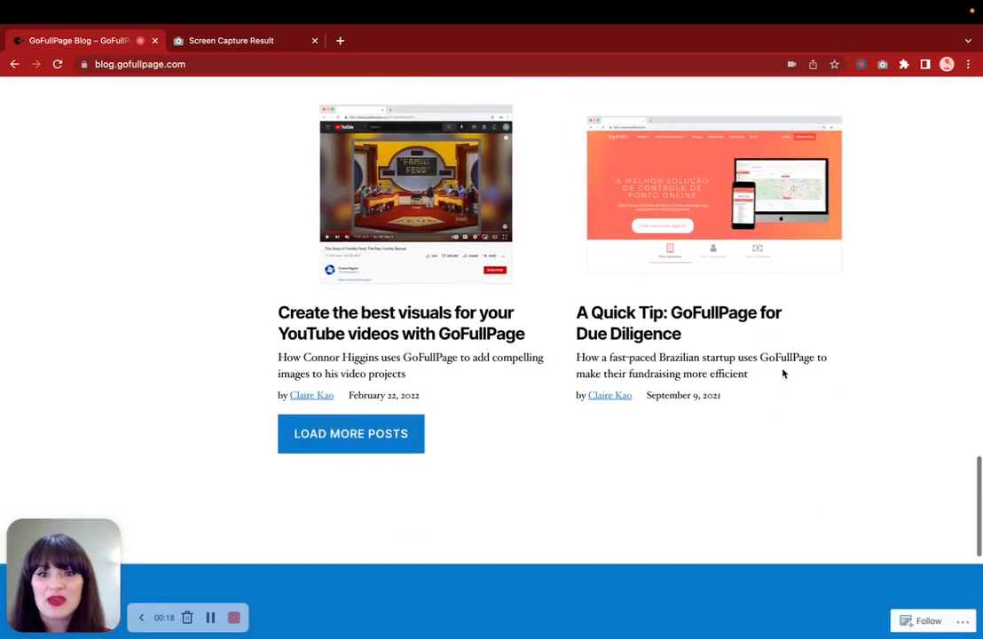
{"action": "scroll", "coordinate": [784, 373], "scroll_direction": "down", "scroll_amount": 8}
{"action": "scroll", "coordinate": [783, 373], "scroll_direction": "up", "scroll_amount": 20}
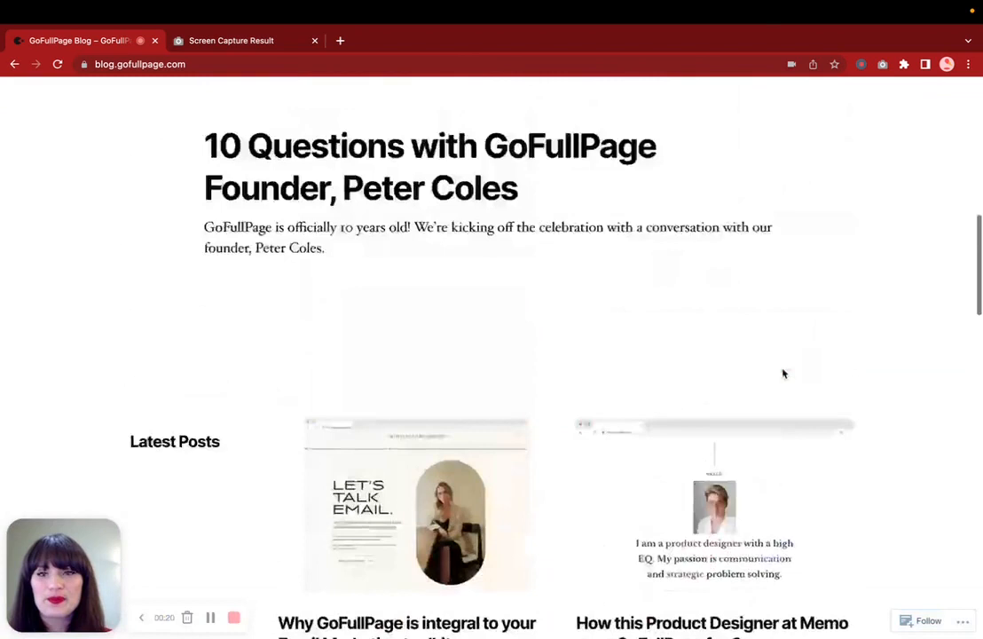
{"action": "scroll", "coordinate": [783, 373], "scroll_direction": "up", "scroll_amount": 4}
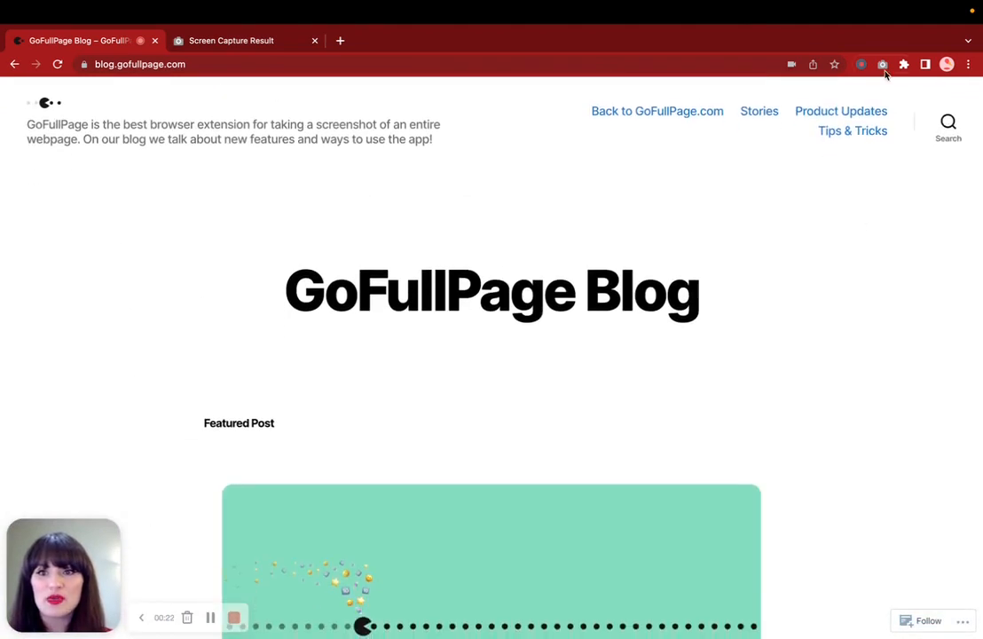
- Switch to the screen capture result, check the list of saved capture files and return to the capture
{"action": "left_click", "coordinate": [257, 46]}
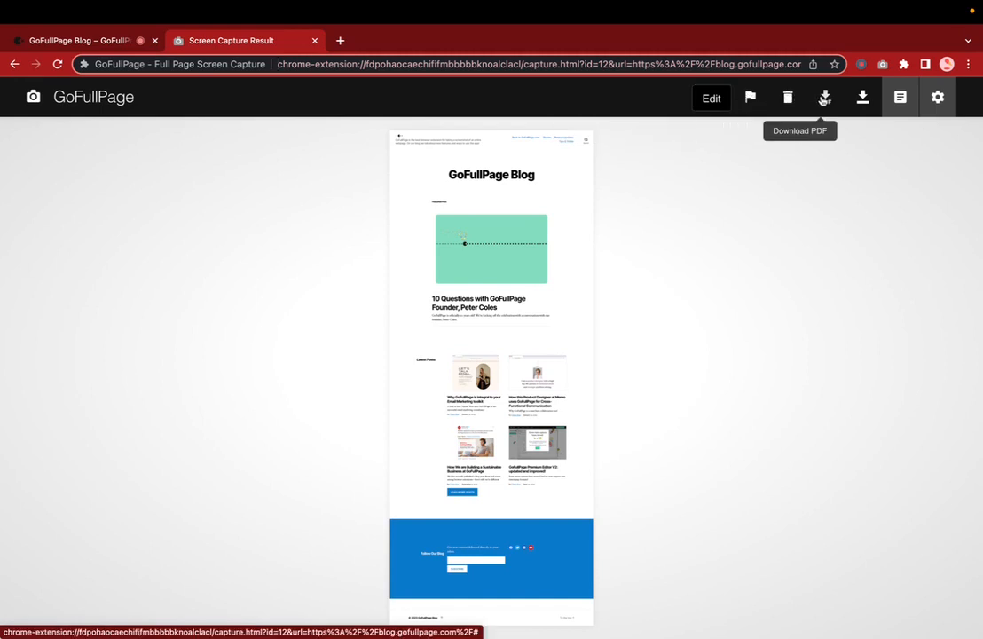
{"action": "left_click", "coordinate": [900, 96]}
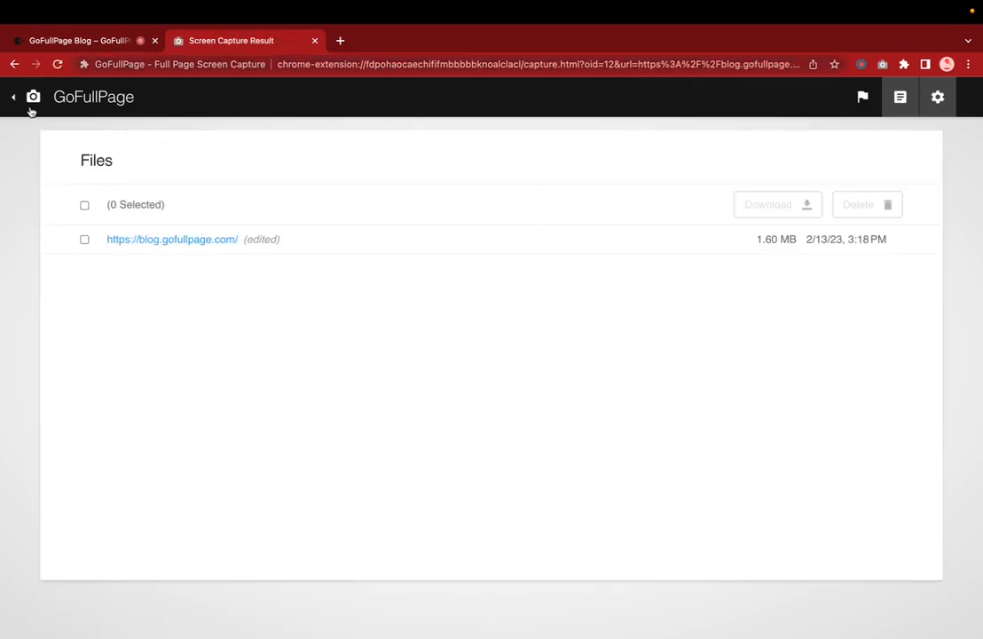
{"action": "left_click", "coordinate": [14, 64]}
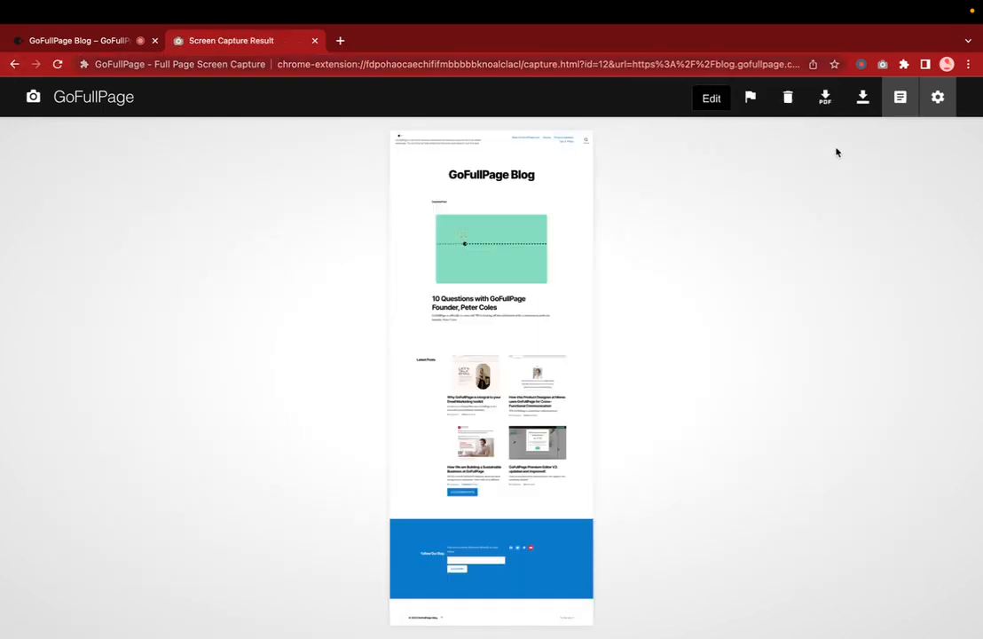
- Review the extension's capture, PDF and download options and return to the captured page
{"action": "left_click", "coordinate": [939, 99]}
{"action": "scroll", "coordinate": [305, 363], "scroll_direction": "down", "scroll_amount": 3}
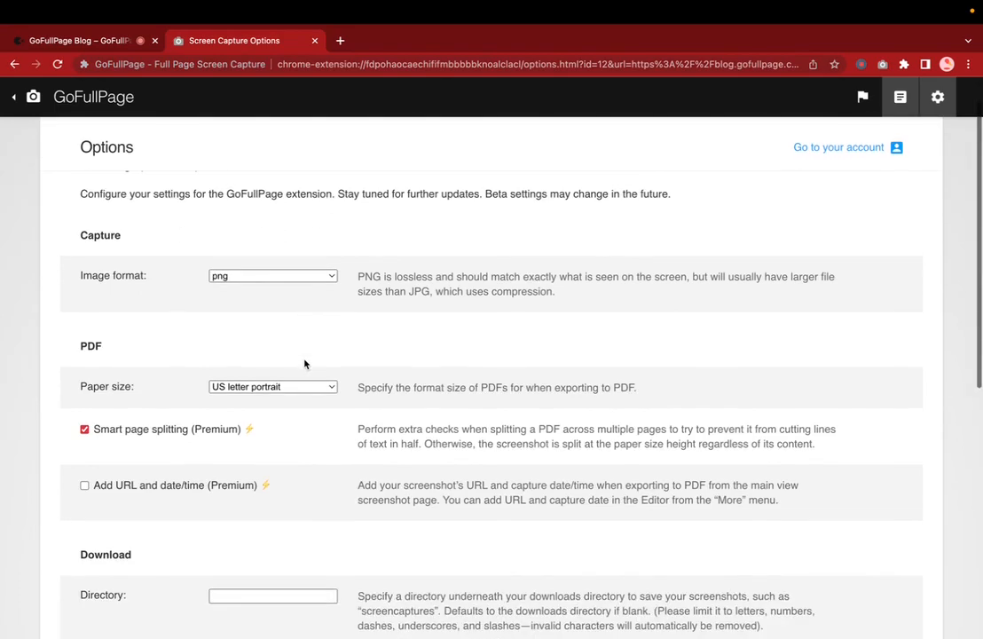
{"action": "scroll", "coordinate": [305, 364], "scroll_direction": "down", "scroll_amount": 5}
{"action": "scroll", "coordinate": [302, 362], "scroll_direction": "up", "scroll_amount": 10}
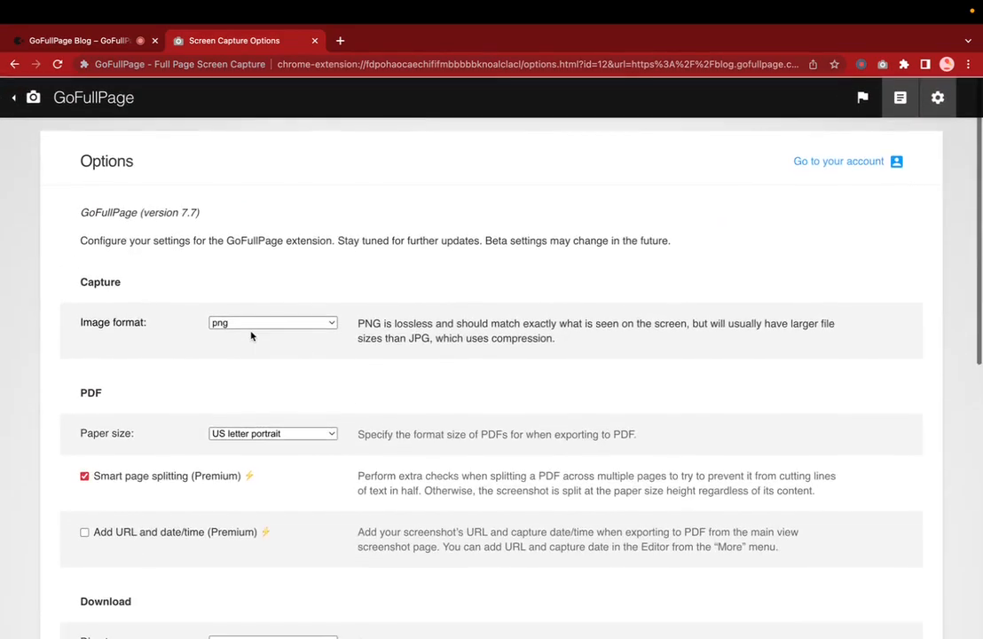
{"action": "left_click", "coordinate": [16, 98]}
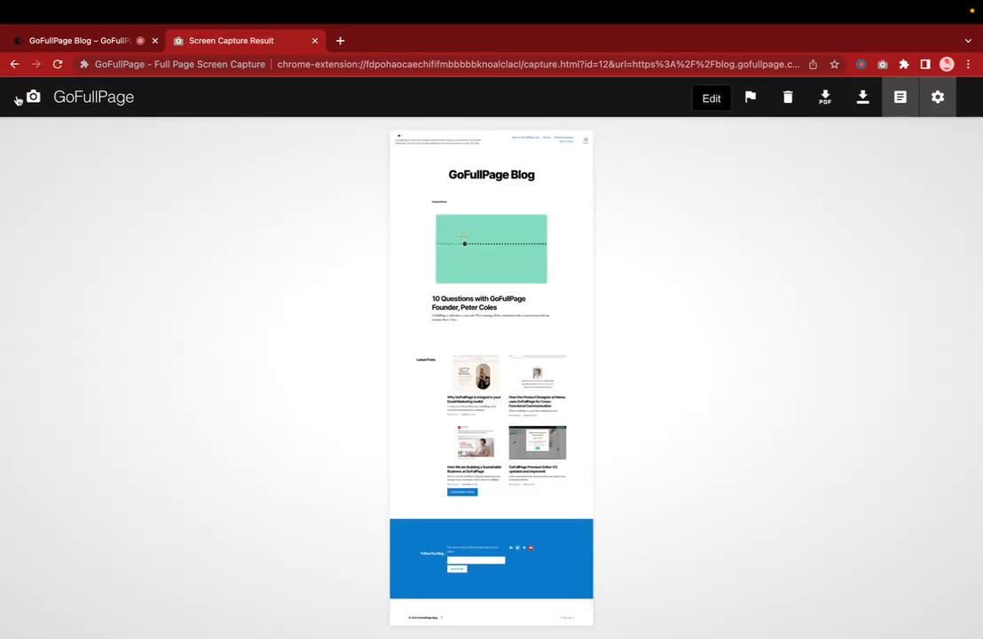
- Open the captured blog page in the editor and set the zoom to 50%
{"action": "left_click", "coordinate": [710, 102]}
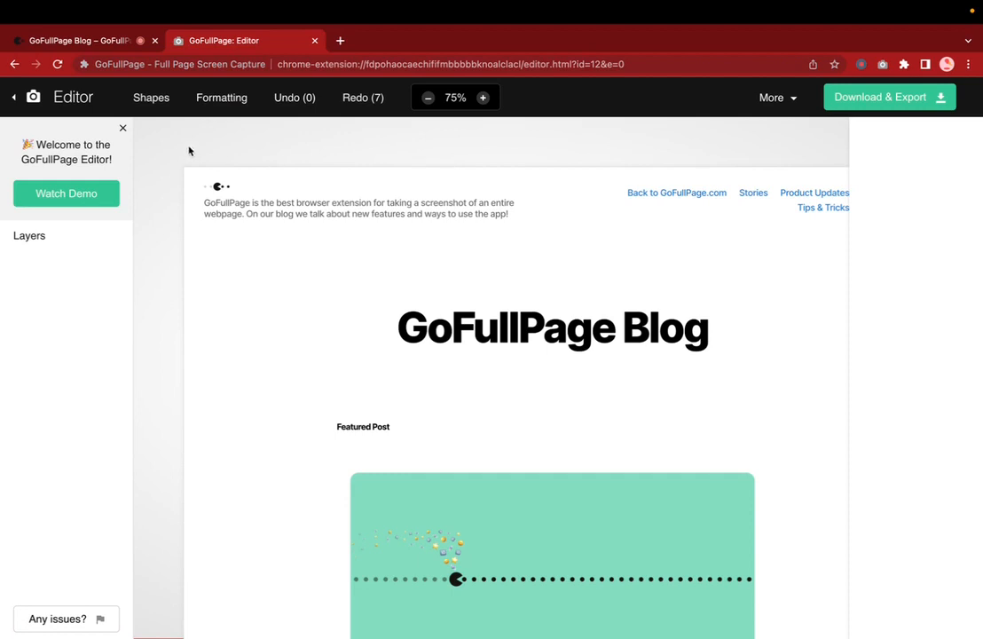
{"action": "left_click", "coordinate": [158, 107]}
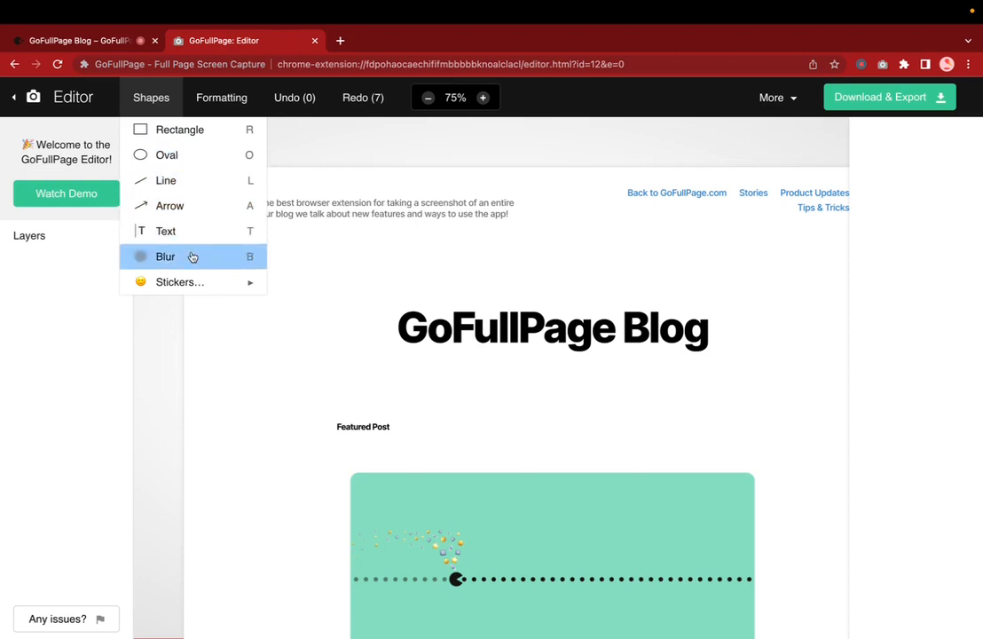
{"action": "mouse_move", "coordinate": [201, 288]}
{"action": "mouse_move", "coordinate": [214, 103]}
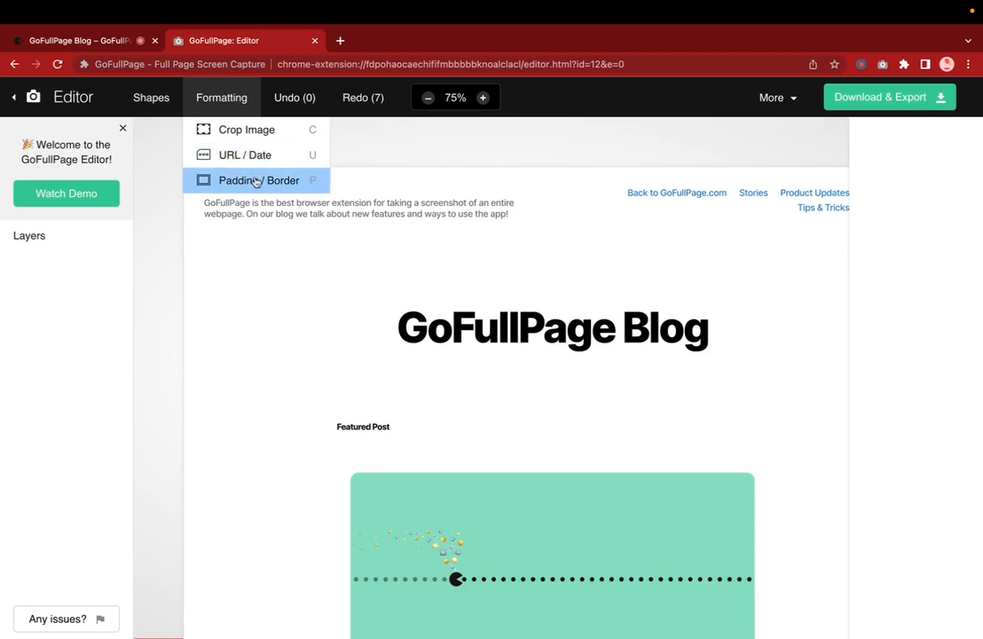
{"action": "left_click", "coordinate": [427, 98]}
- Read the editor's help overview of keyboard shortcuts and close it
{"action": "mouse_move", "coordinate": [768, 99]}
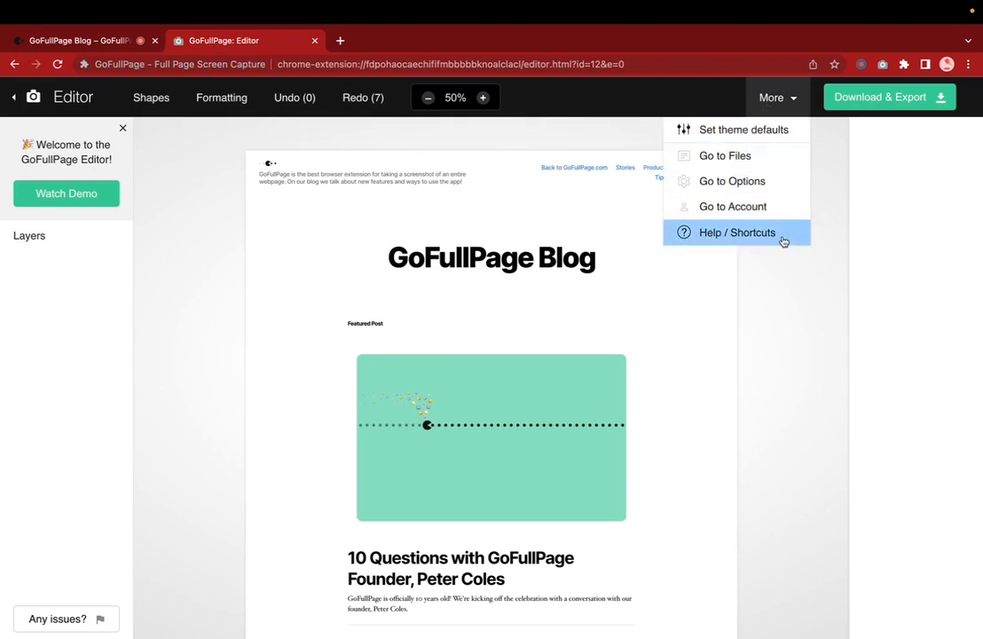
{"action": "left_click", "coordinate": [713, 236]}
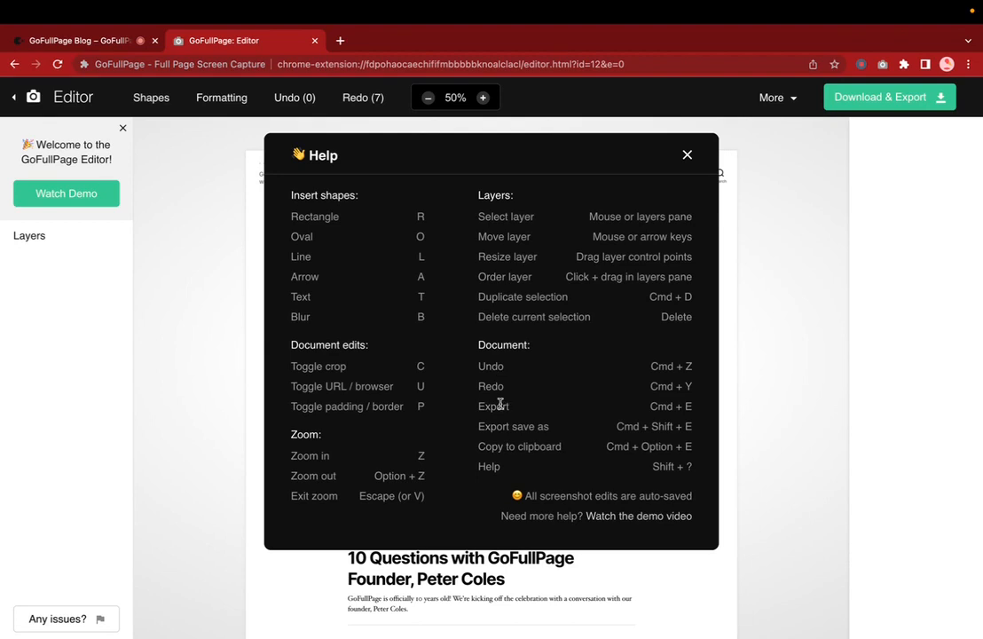
{"action": "left_click", "coordinate": [687, 153]}
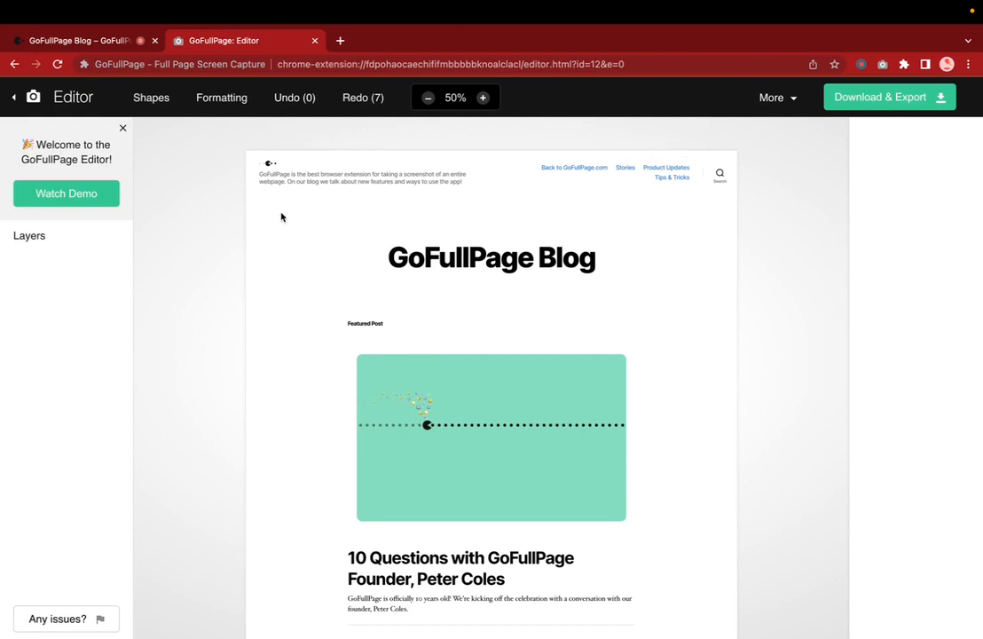
- Start cropping the image and raise the crop's lower edge to just below the Load More Posts button, for a height of about 2690
{"action": "left_click", "coordinate": [239, 94]}
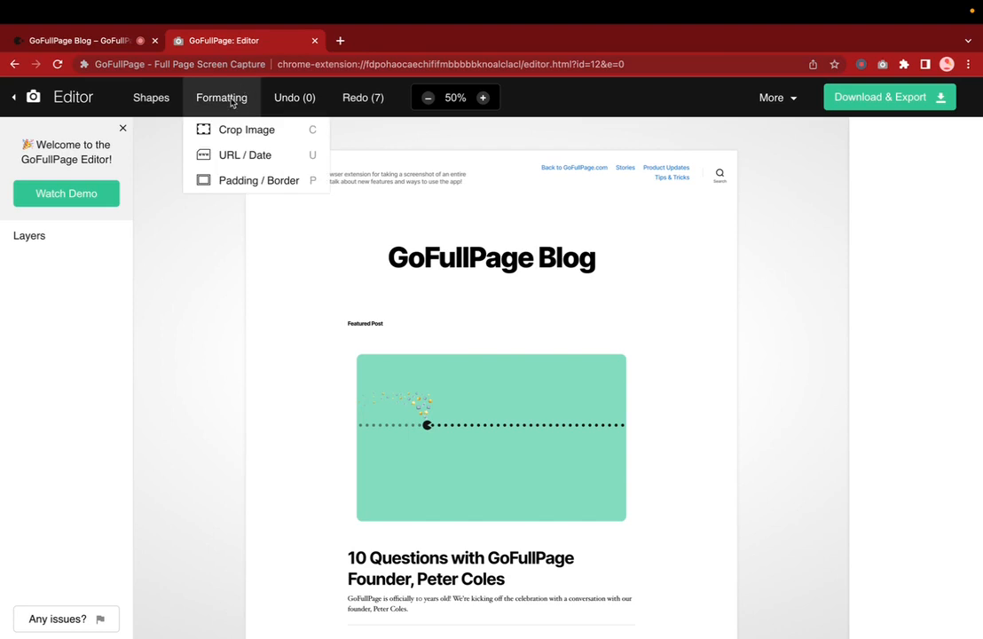
{"action": "left_click", "coordinate": [244, 127]}
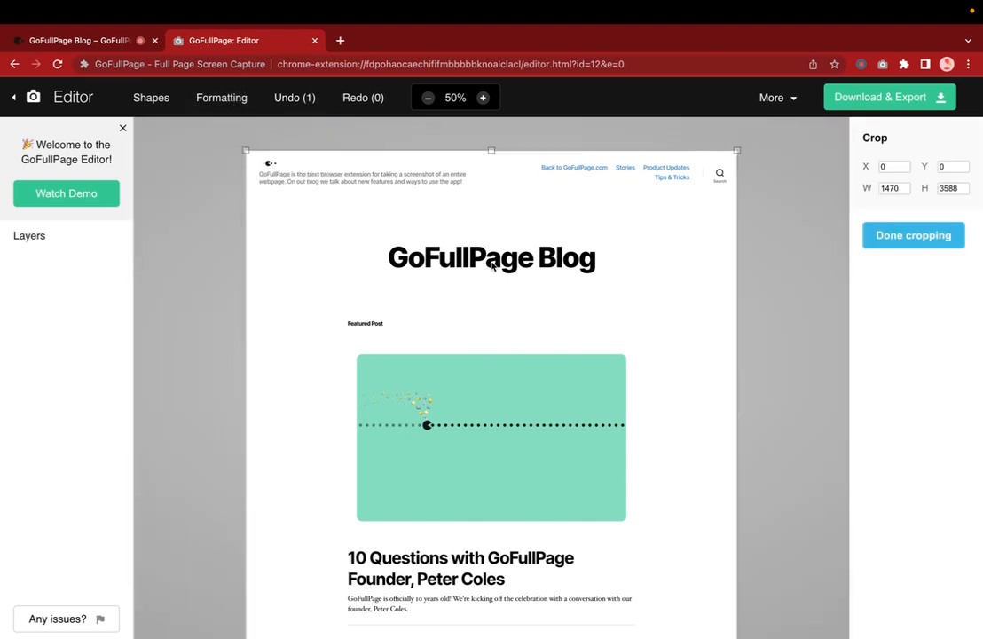
{"action": "scroll", "coordinate": [494, 269], "scroll_direction": "down", "scroll_amount": 10}
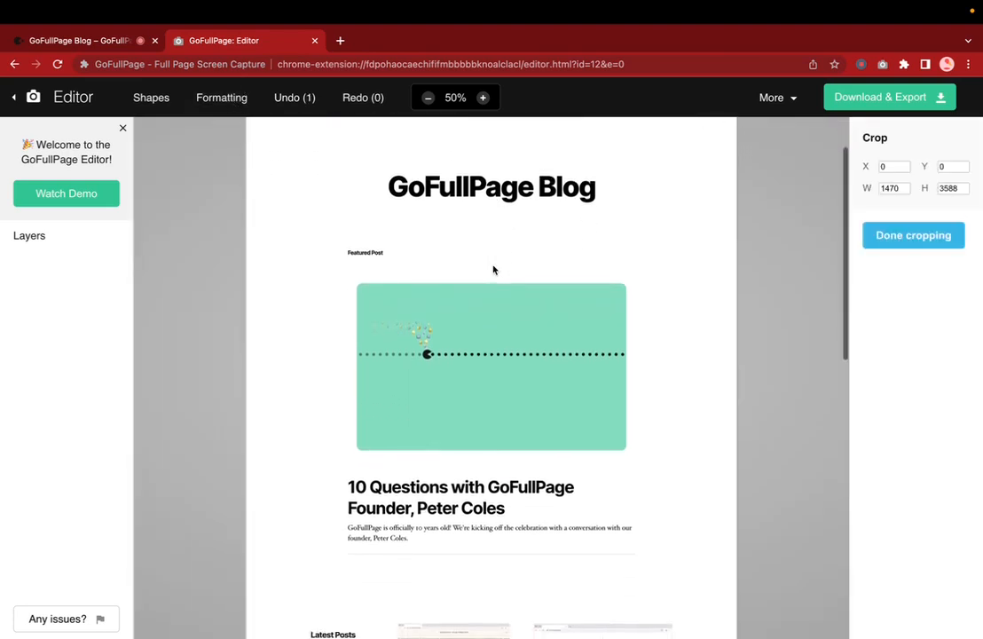
{"action": "scroll", "coordinate": [494, 269], "scroll_direction": "down", "scroll_amount": 1}
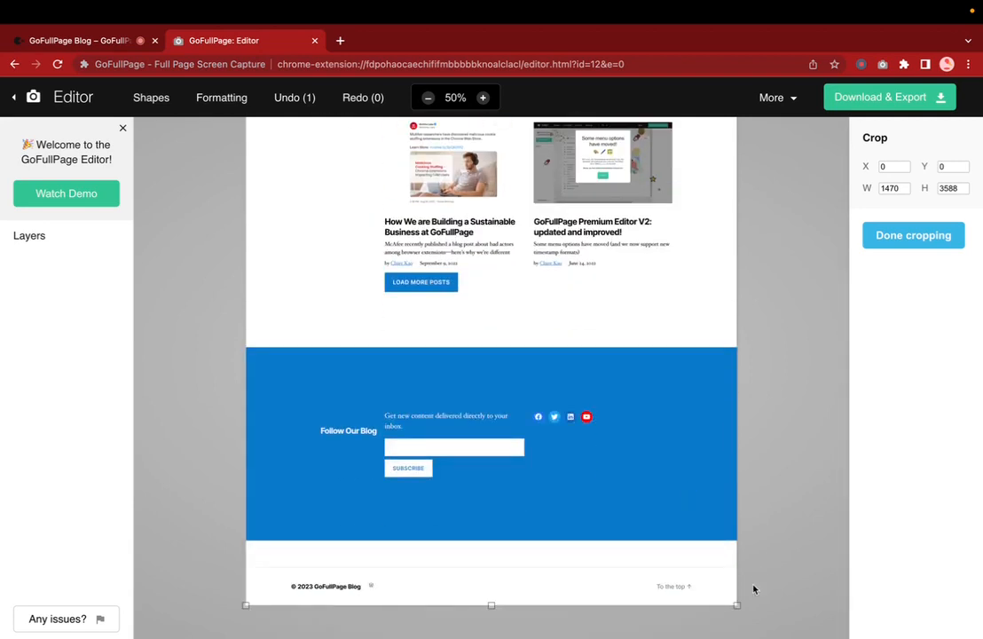
{"action": "left_click_drag", "start_coordinate": [736, 607], "coordinate": [861, 311]}
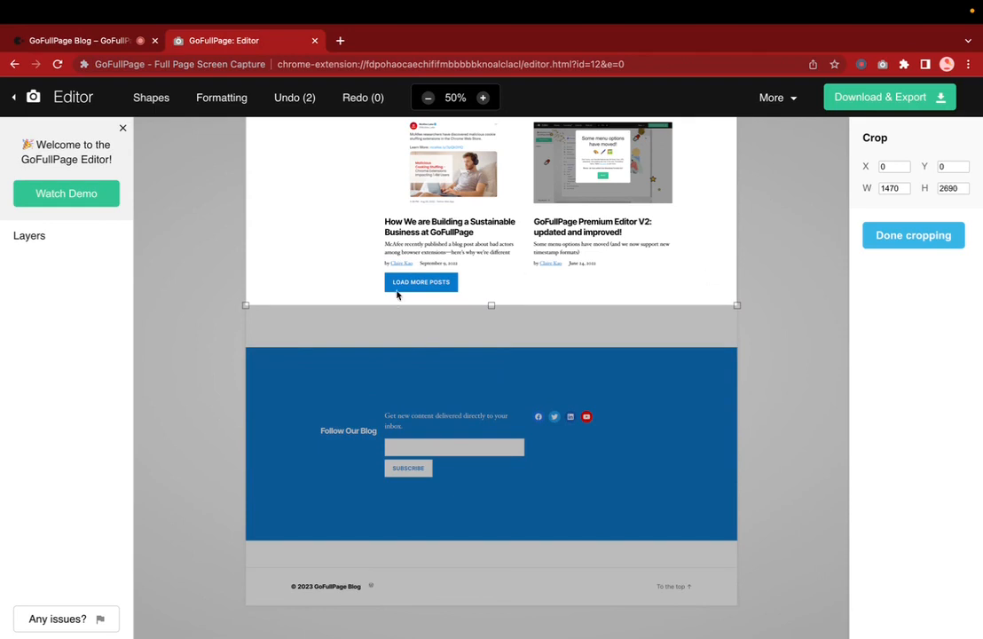
- Lower the crop's upper edge to about Y 224, just above the GoFullPage Blog title, and finish the crop
{"action": "scroll", "coordinate": [444, 297], "scroll_direction": "up", "scroll_amount": 15}
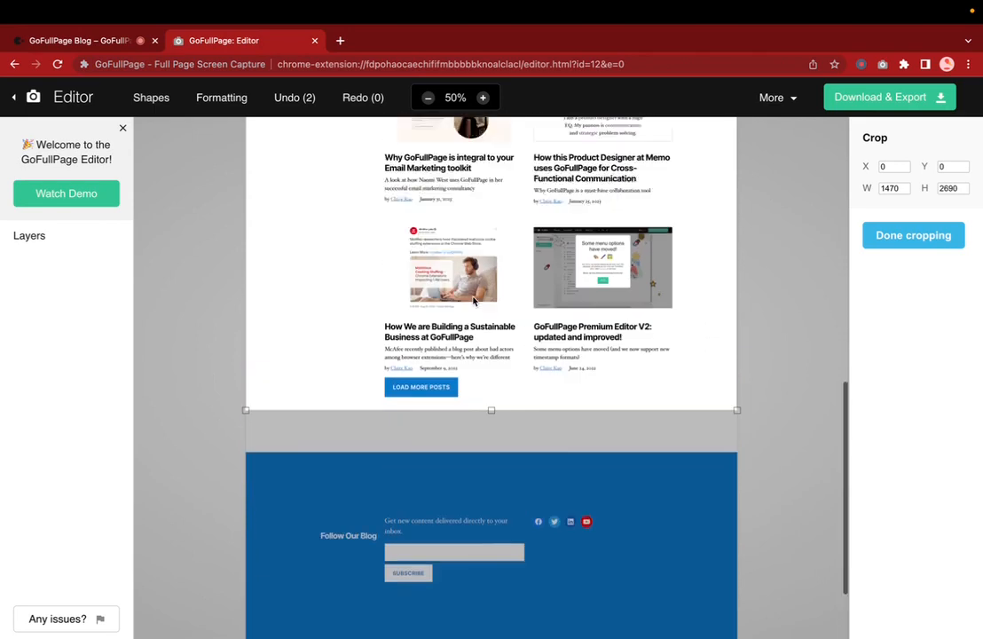
{"action": "left_click_drag", "start_coordinate": [492, 152], "coordinate": [520, 227]}
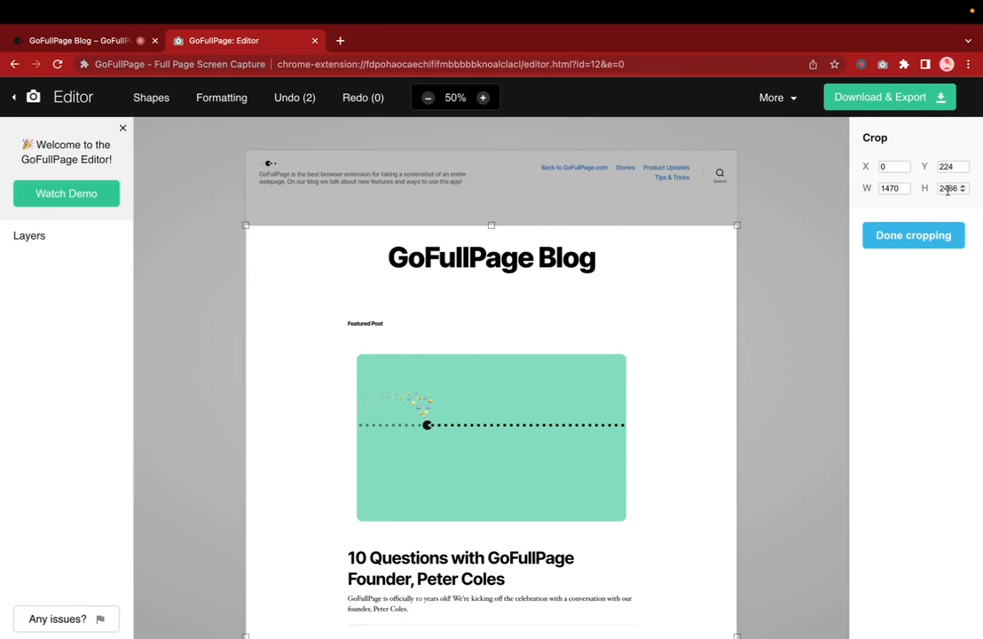
{"action": "left_click", "coordinate": [906, 237]}
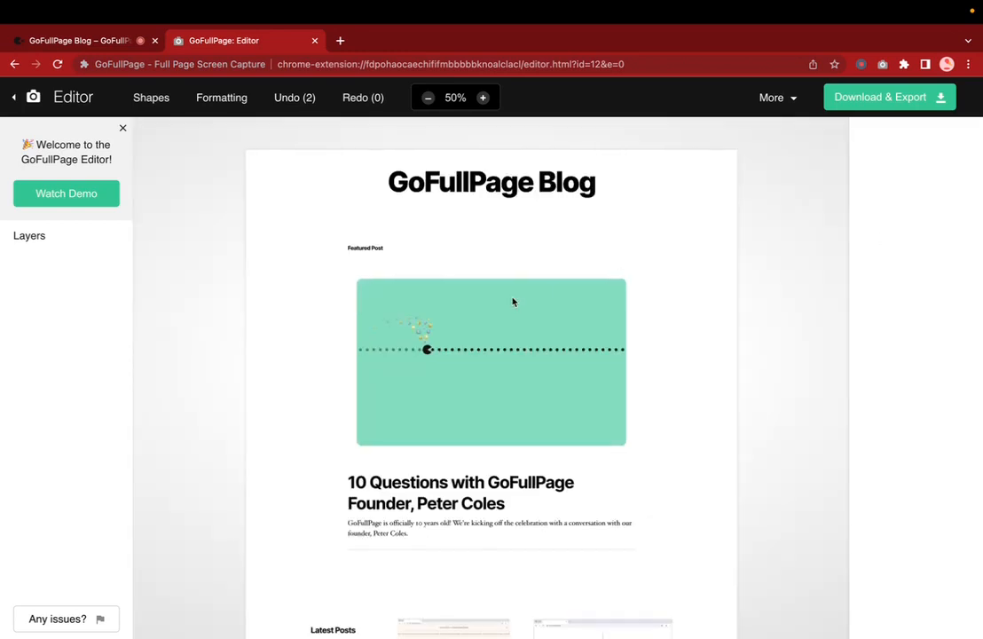
{"action": "scroll", "coordinate": [511, 302], "scroll_direction": "down", "scroll_amount": 5}
{"action": "scroll", "coordinate": [512, 303], "scroll_direction": "up", "scroll_amount": 5}
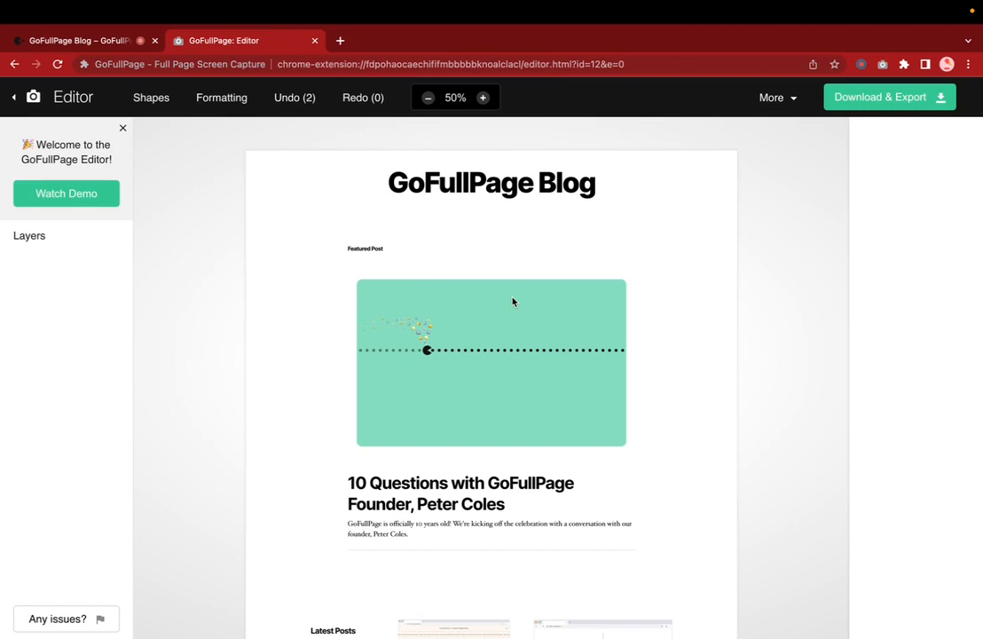
- Add the page URL at the bottom of the screenshot and inspect it up close
{"action": "left_click", "coordinate": [202, 102]}
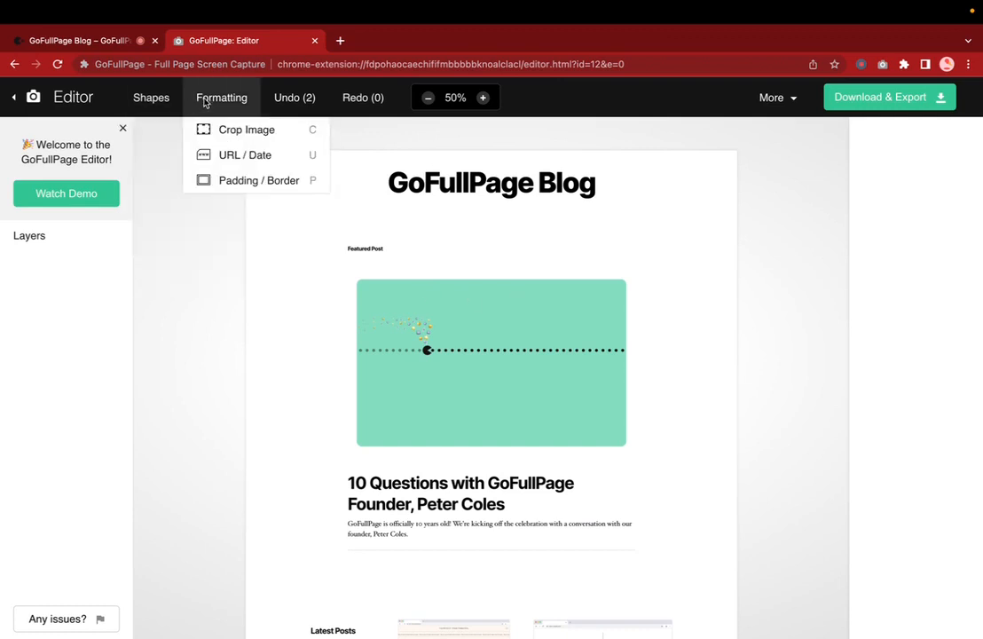
{"action": "left_click", "coordinate": [231, 157]}
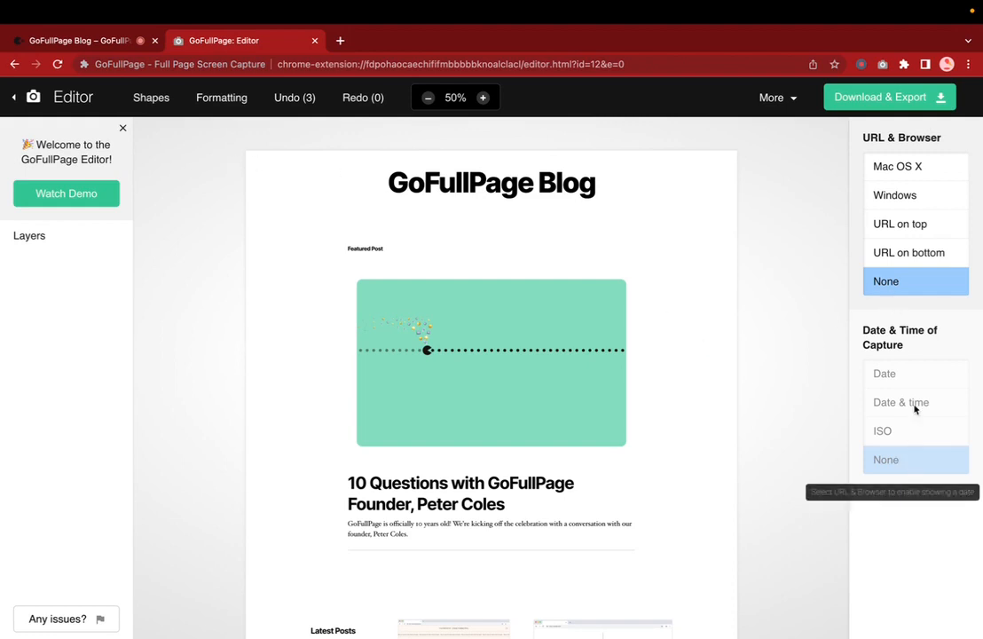
{"action": "left_click", "coordinate": [907, 253]}
{"action": "scroll", "coordinate": [709, 421], "scroll_direction": "down", "scroll_amount": 5}
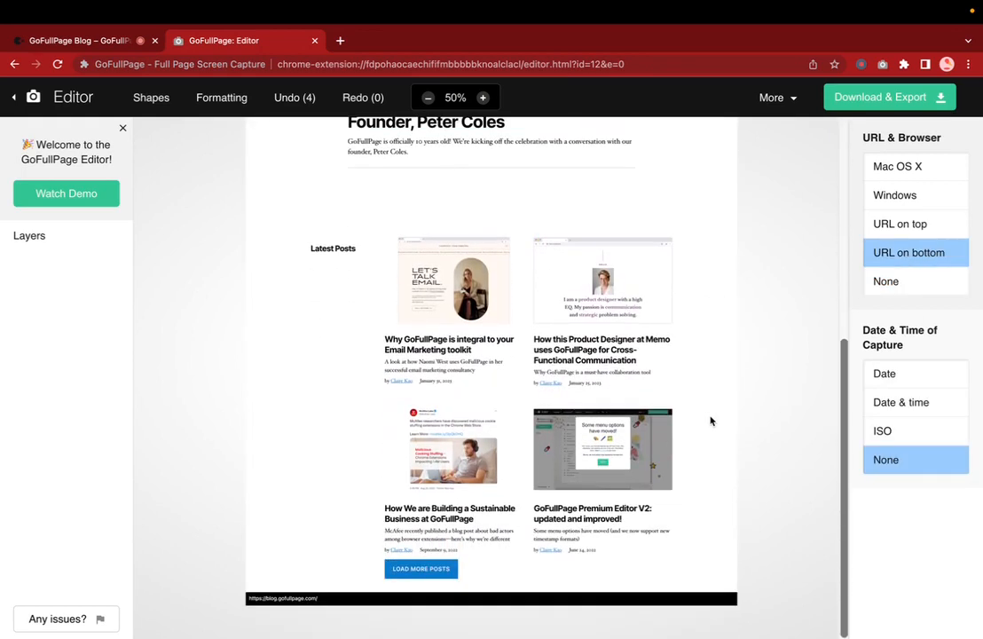
{"action": "left_click", "coordinate": [483, 98]}
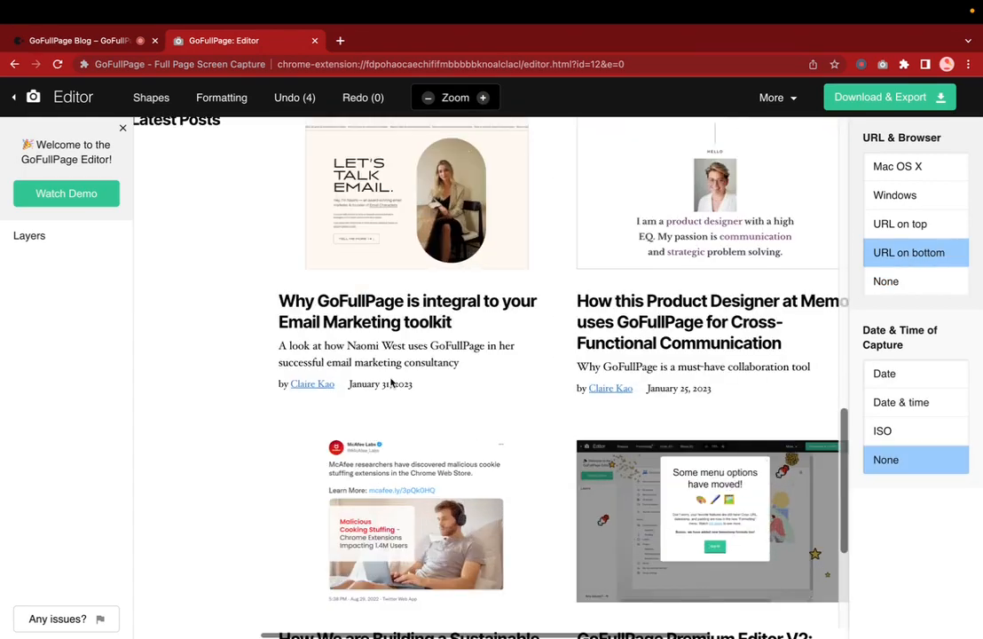
{"action": "scroll", "coordinate": [387, 451], "scroll_direction": "down", "scroll_amount": 3}
{"action": "scroll", "coordinate": [386, 451], "scroll_direction": "left", "scroll_amount": 4}
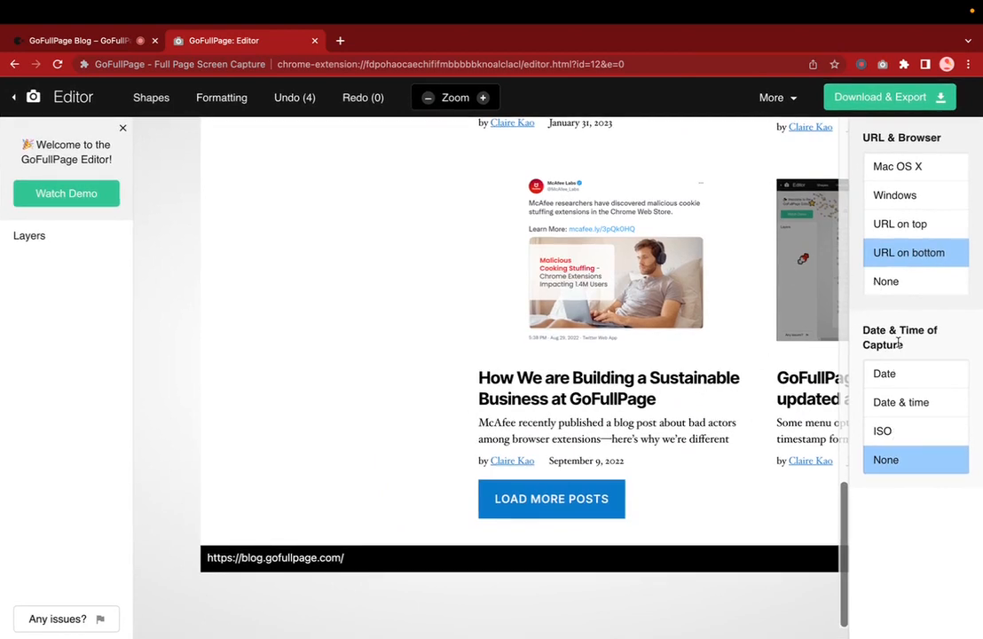
- Add the date of capture to the URL bar and change its format to Date & time
{"action": "scroll", "coordinate": [699, 436], "scroll_direction": "right", "scroll_amount": 5}
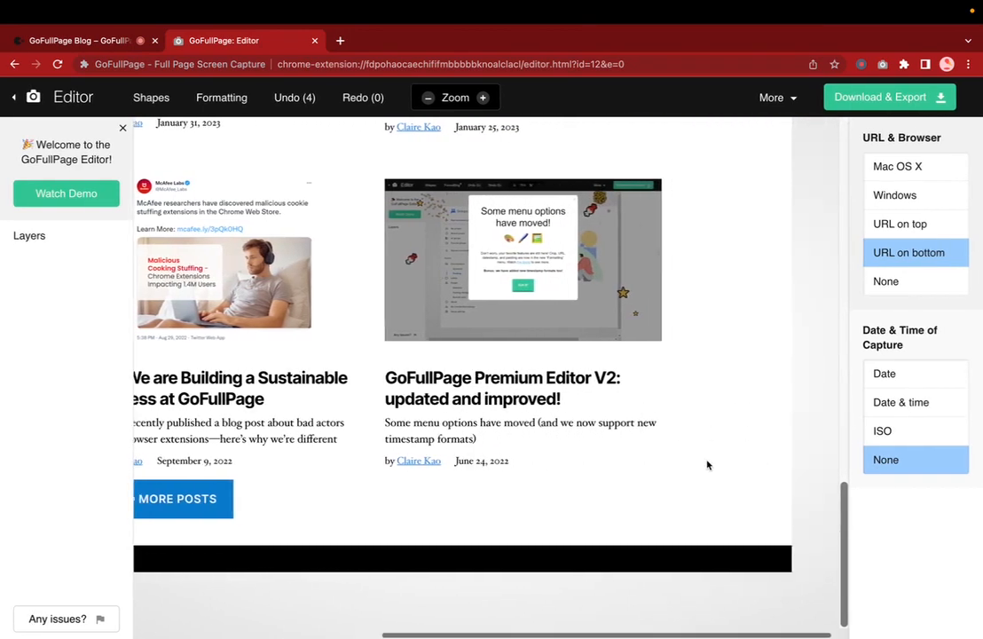
{"action": "left_click", "coordinate": [907, 373]}
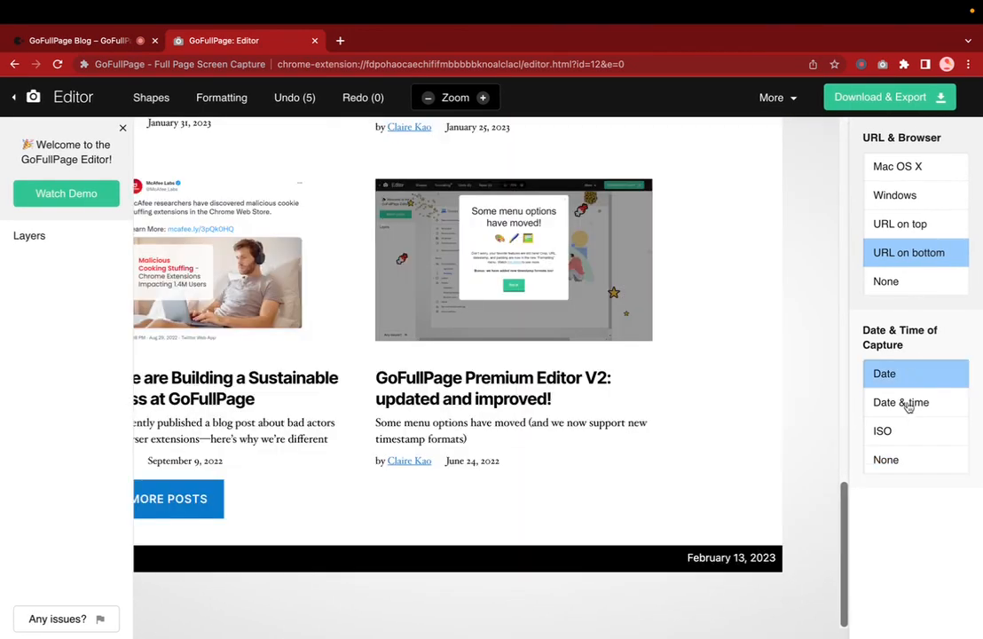
{"action": "left_click", "coordinate": [907, 408]}
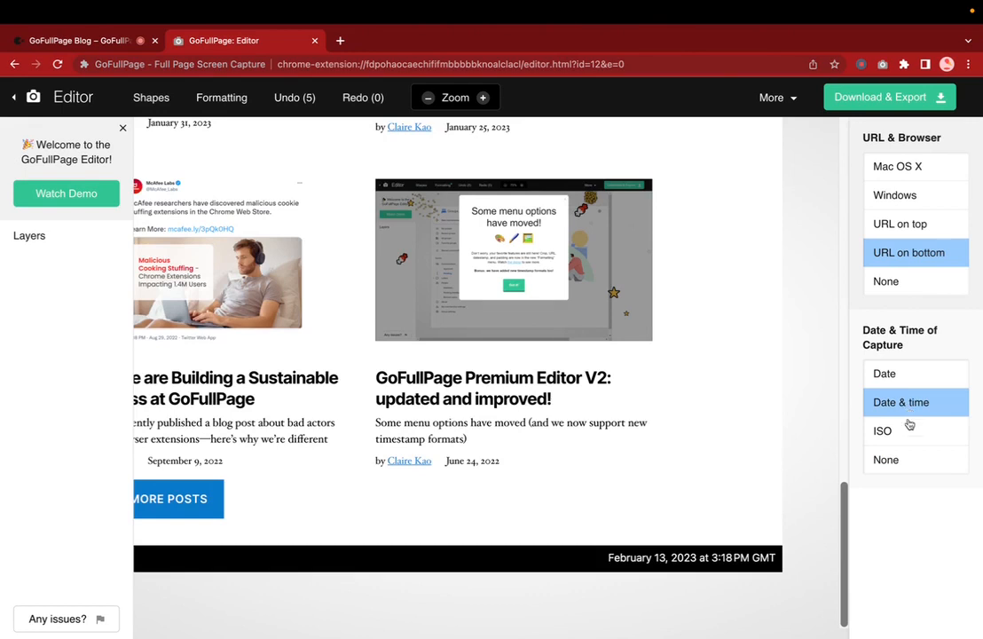
- Try the ISO date format, remove the capture date, and move the URL bar to the top of the screenshot
{"action": "left_click", "coordinate": [911, 436]}
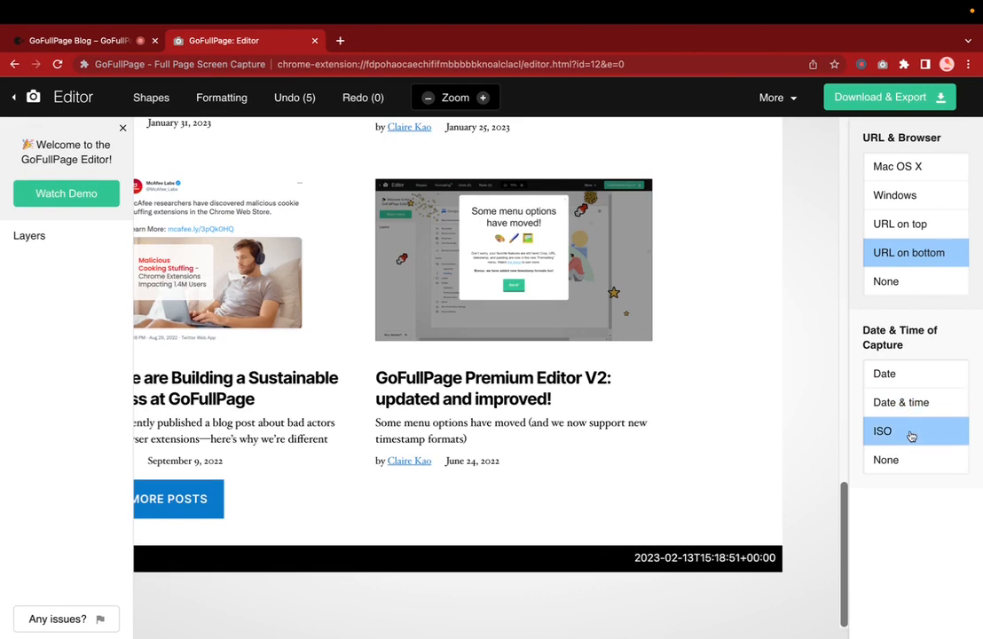
{"action": "left_click", "coordinate": [909, 461]}
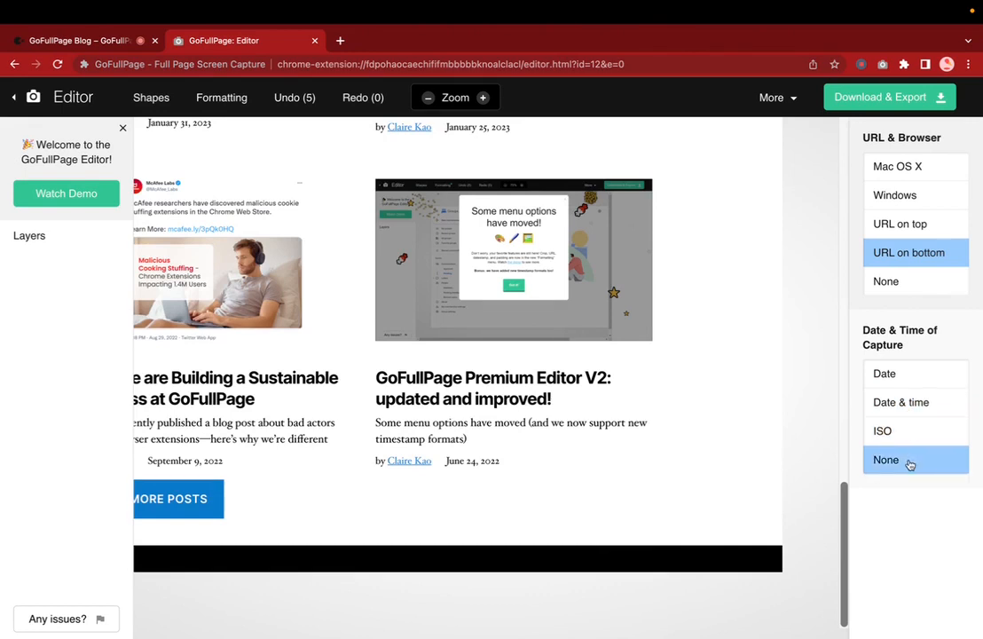
{"action": "left_click", "coordinate": [899, 225]}
{"action": "scroll", "coordinate": [502, 324], "scroll_direction": "up", "scroll_amount": 15}
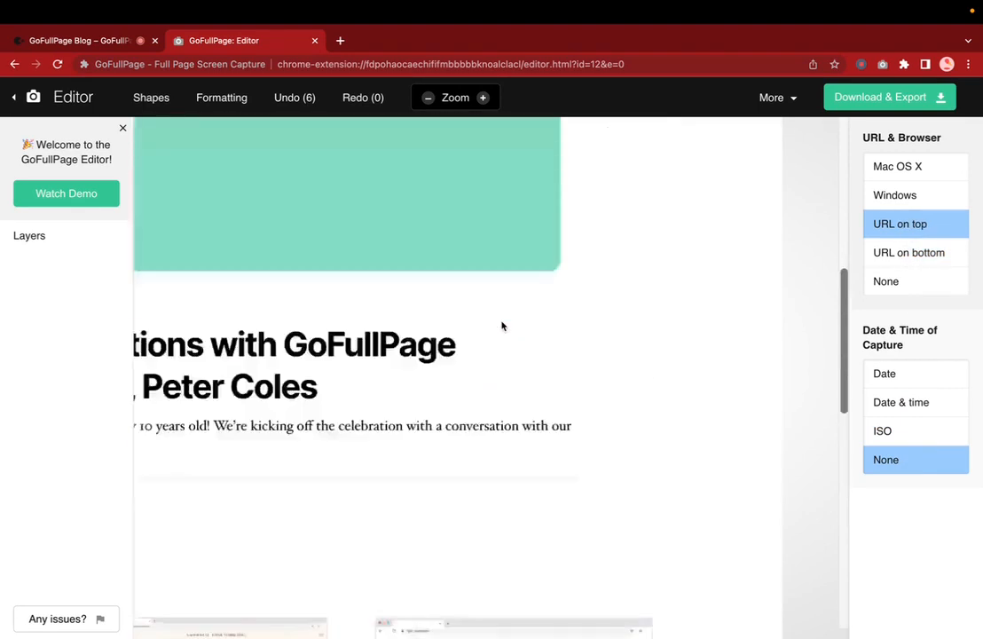
{"action": "scroll", "coordinate": [502, 327], "scroll_direction": "left", "scroll_amount": 5}
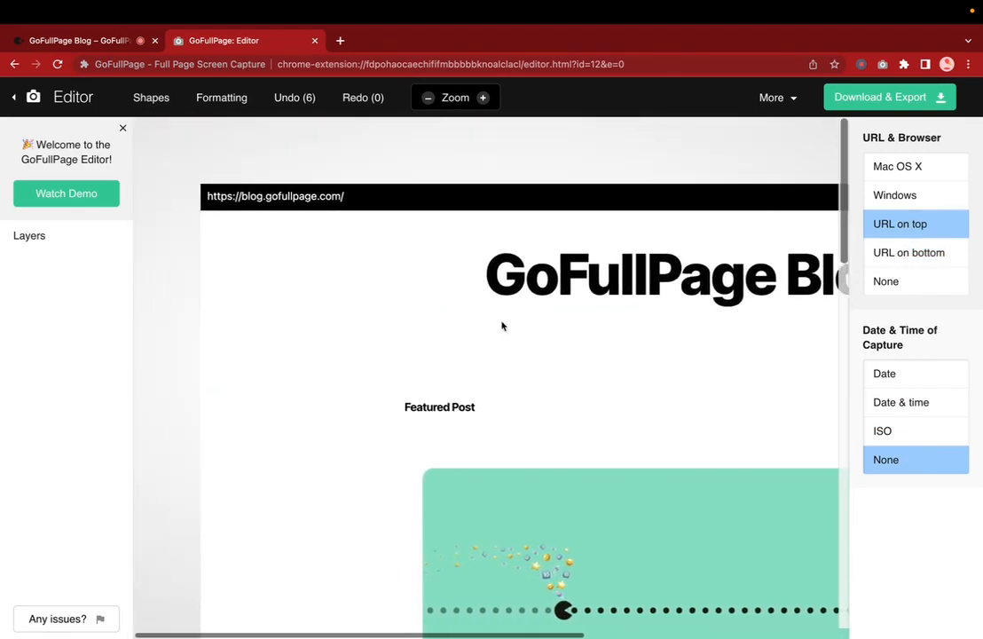
- Add the capture date to the URL bar, trying Date and Date & time before settling on the ISO format
{"action": "left_click", "coordinate": [875, 374]}
{"action": "scroll", "coordinate": [617, 330], "scroll_direction": "right", "scroll_amount": 5}
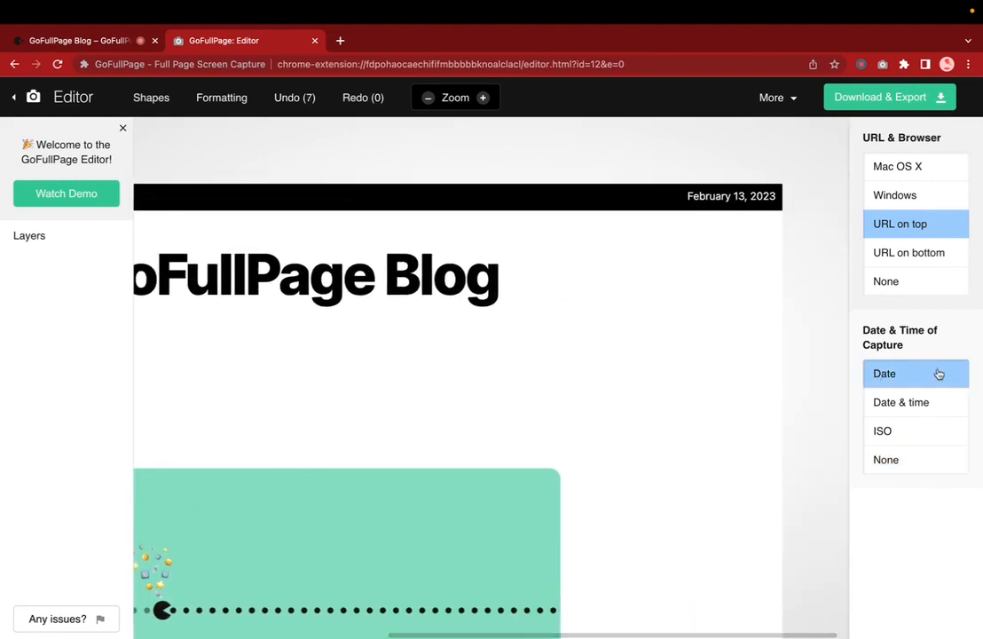
{"action": "left_click", "coordinate": [924, 402]}
{"action": "left_click", "coordinate": [913, 433]}
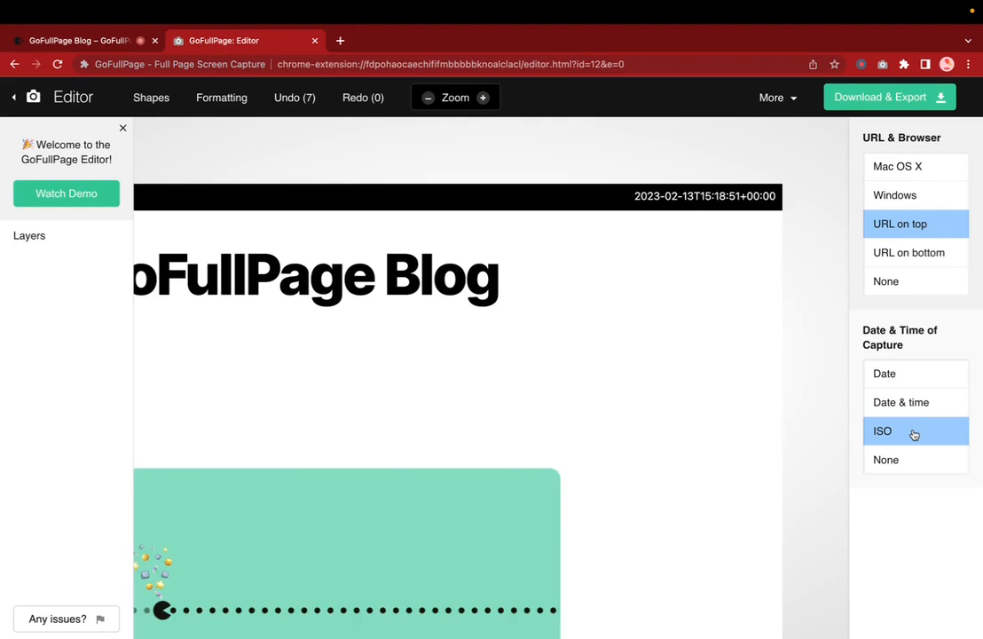
- Try the Windows browser frame around the screenshot and switch to the Mac OS X browser frame
{"action": "left_click", "coordinate": [900, 198]}
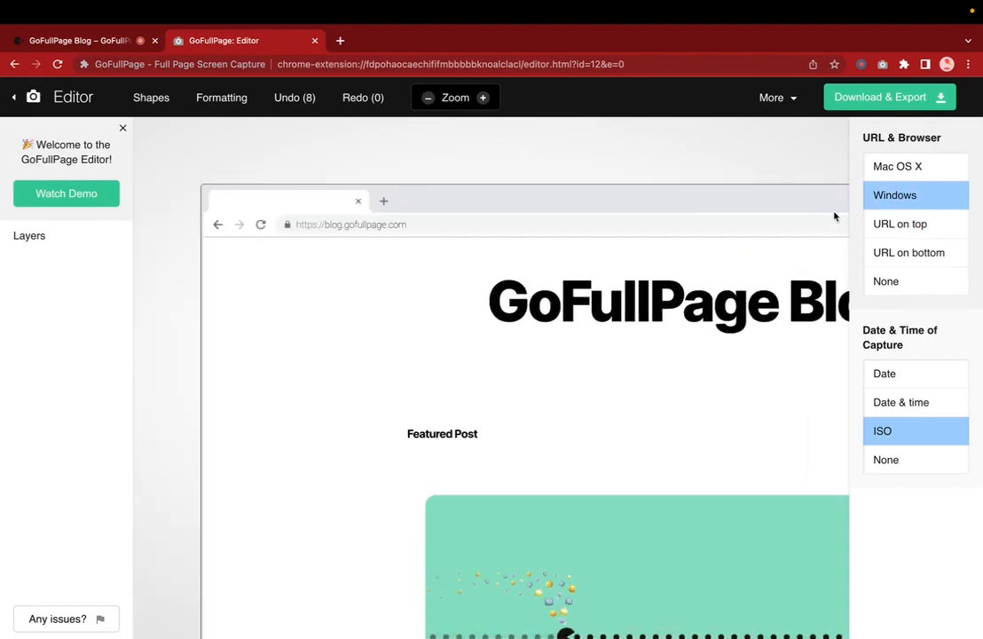
{"action": "left_click", "coordinate": [887, 169]}
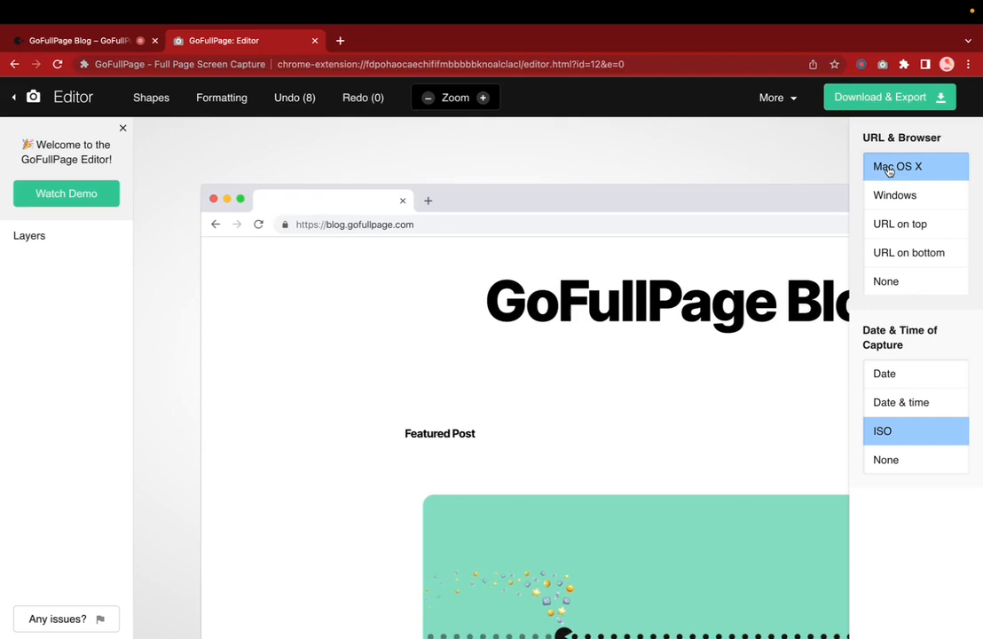
{"action": "scroll", "coordinate": [698, 323], "scroll_direction": "right", "scroll_amount": 10}
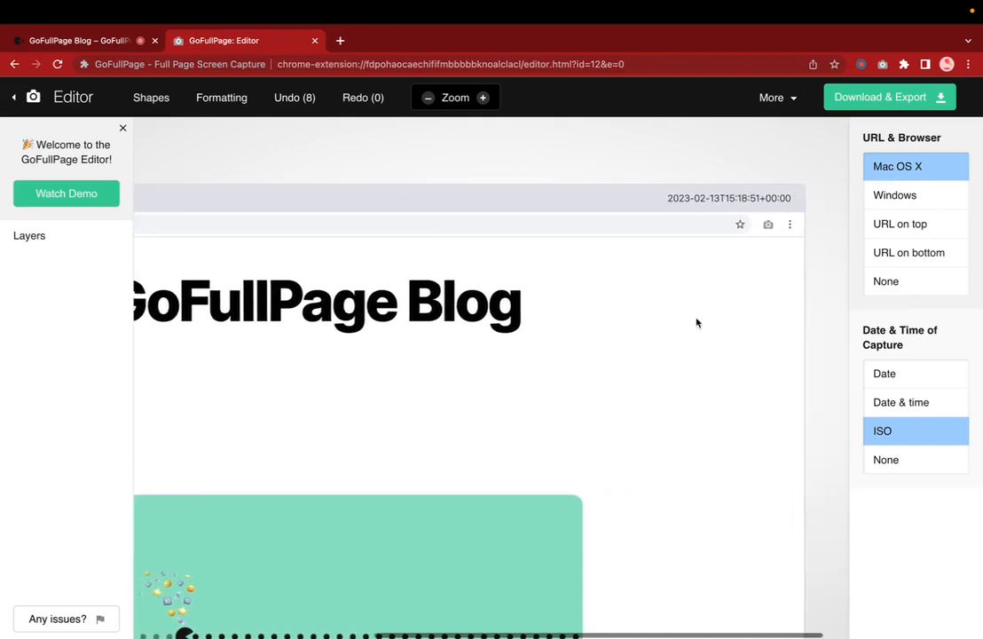
- Try the Date format and no date in the Mac OS X browser frame, and return to ISO
{"action": "left_click", "coordinate": [900, 376]}
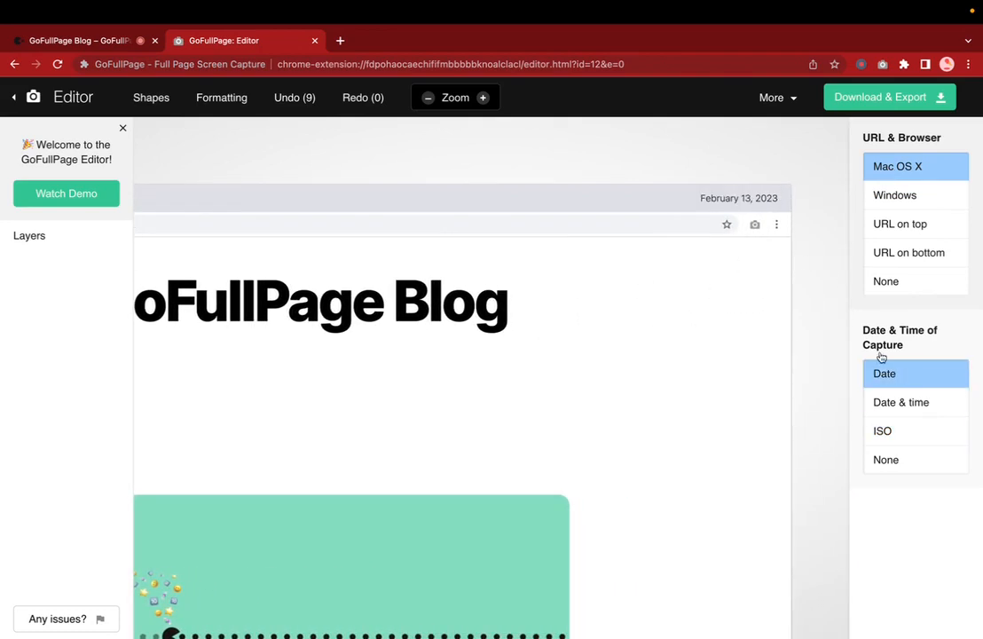
{"action": "left_click", "coordinate": [924, 437]}
{"action": "left_click", "coordinate": [885, 460]}
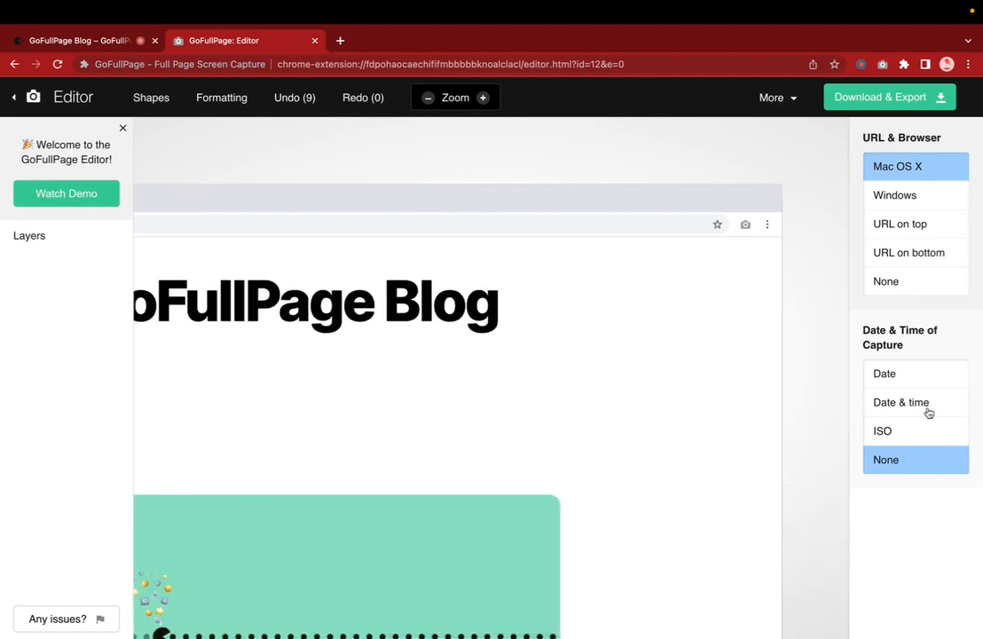
{"action": "left_click", "coordinate": [901, 431]}
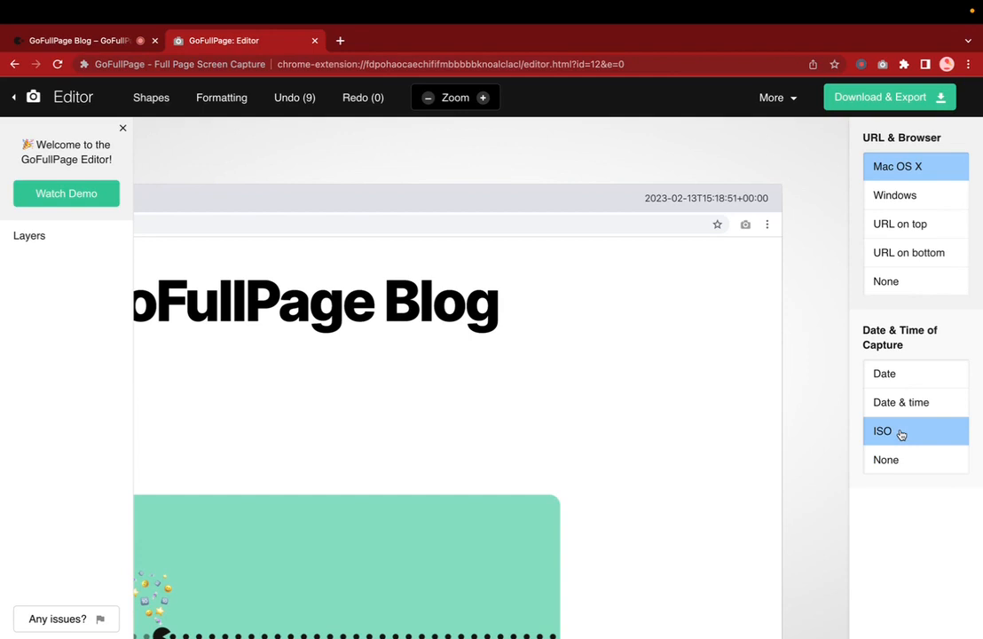
- Add a padding border around the whole screenshot and inspect it from top to bottom
{"action": "left_click", "coordinate": [428, 98]}
{"action": "left_click", "coordinate": [427, 98]}
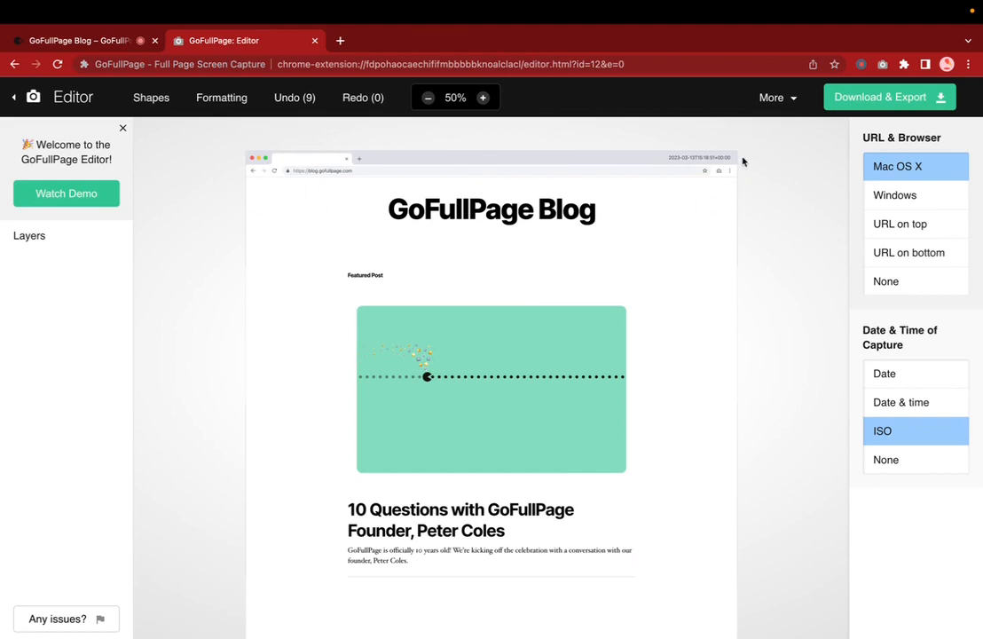
{"action": "scroll", "coordinate": [631, 277], "scroll_direction": "down", "scroll_amount": 5}
{"action": "scroll", "coordinate": [632, 276], "scroll_direction": "up", "scroll_amount": 5}
{"action": "left_click", "coordinate": [227, 101]}
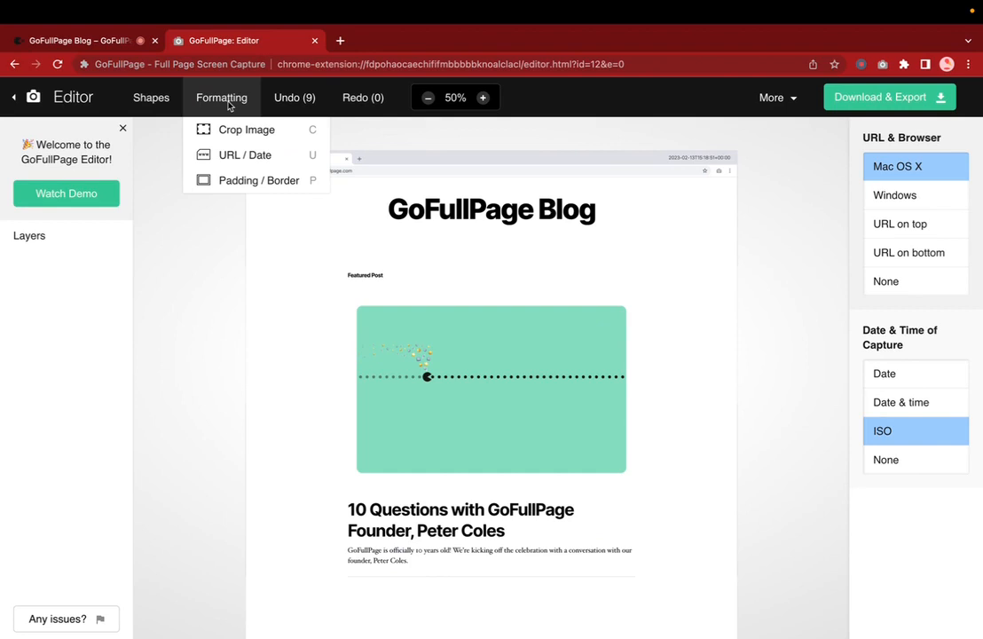
{"action": "left_click", "coordinate": [253, 182]}
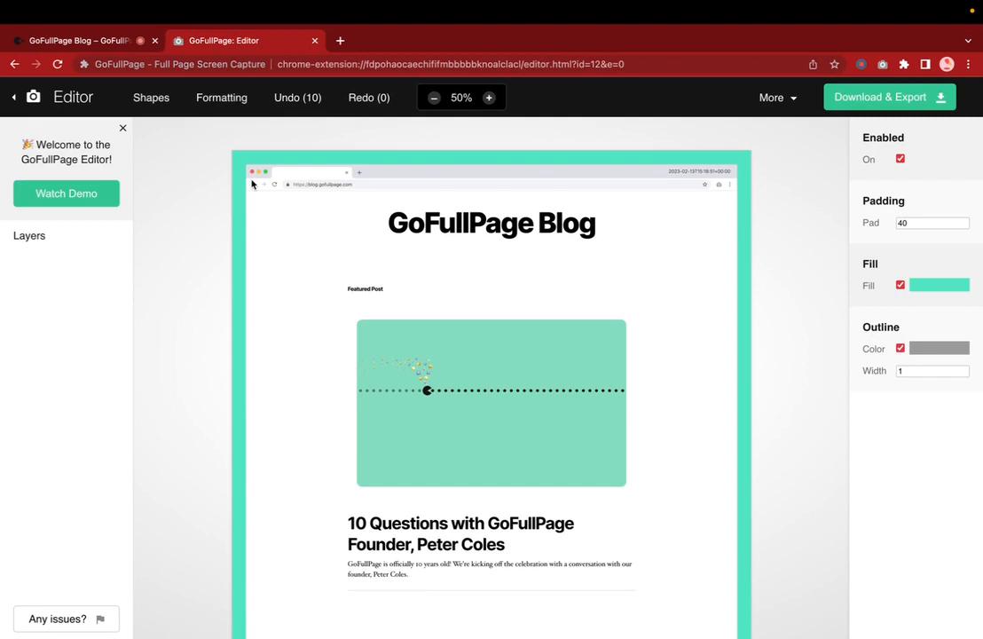
{"action": "scroll", "coordinate": [478, 432], "scroll_direction": "down", "scroll_amount": 5}
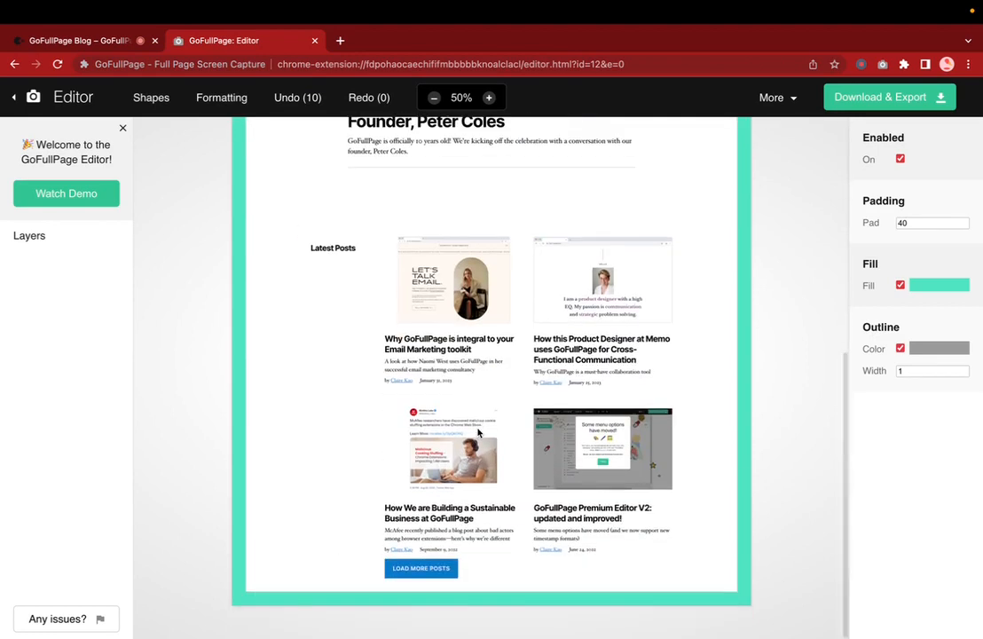
{"action": "scroll", "coordinate": [478, 432], "scroll_direction": "up", "scroll_amount": 5}
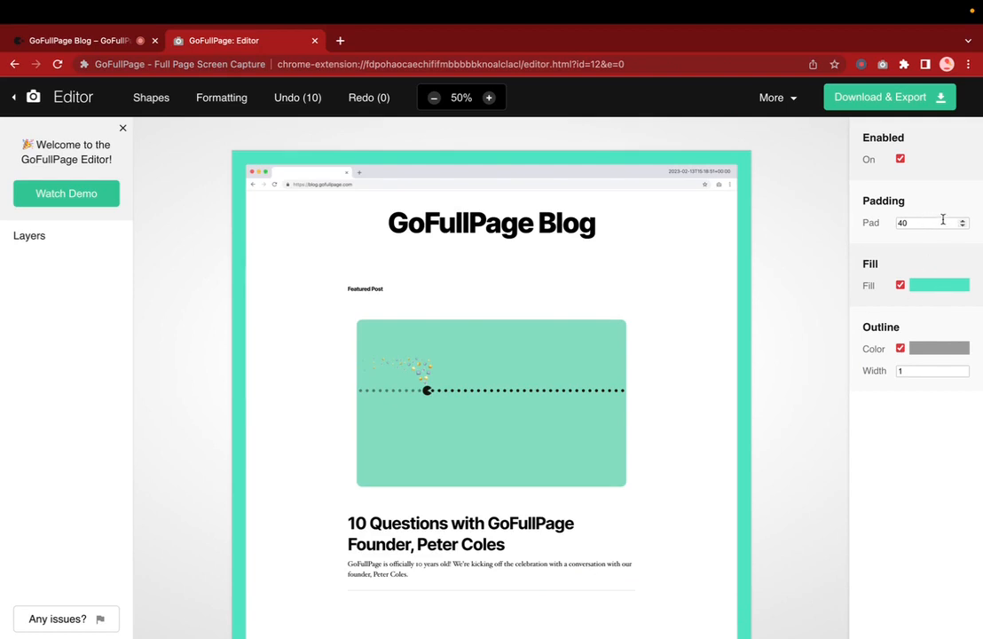
- Try a border padding of 60 and restore it to 40, and switch the border off and on again
{"action": "left_click", "coordinate": [906, 223]}
{"action": "key", "text": "BackSpace"}
{"action": "type", "text": "6"}
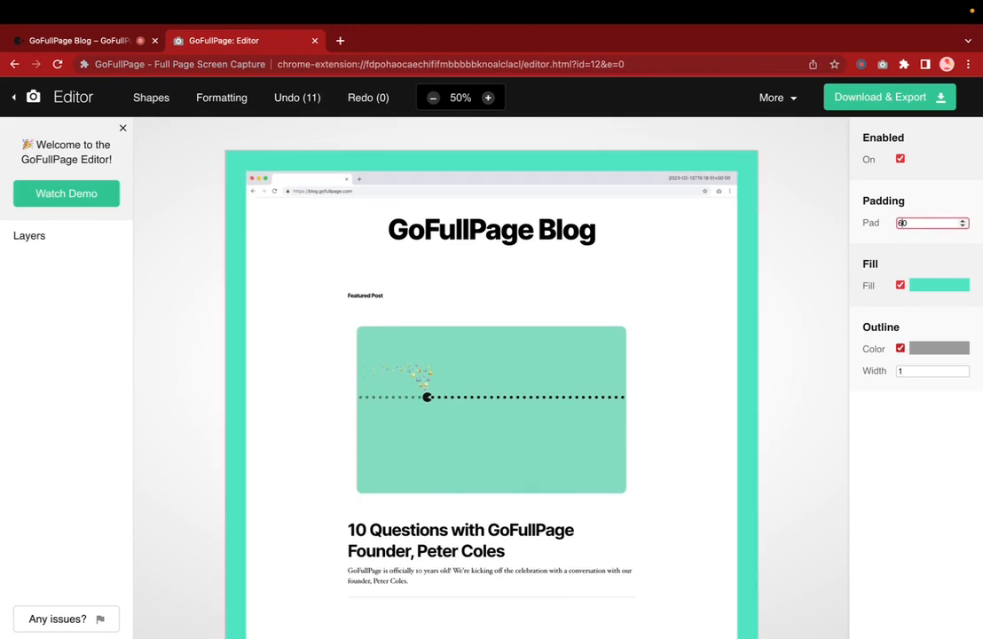
{"action": "key", "text": "BackSpace"}
{"action": "type", "text": "4"}
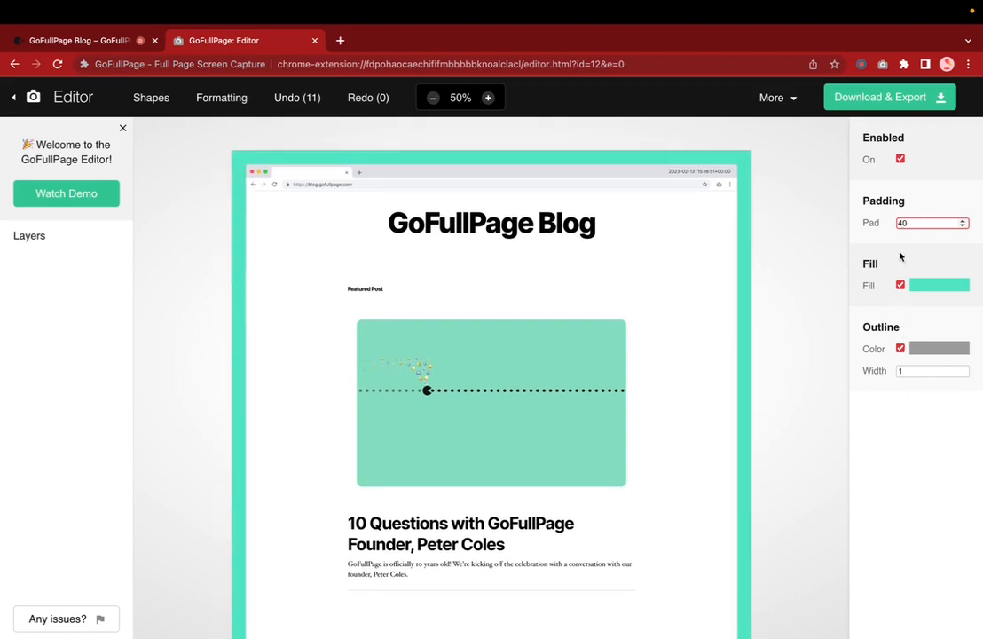
{"action": "left_click", "coordinate": [899, 159]}
{"action": "left_click", "coordinate": [900, 159]}
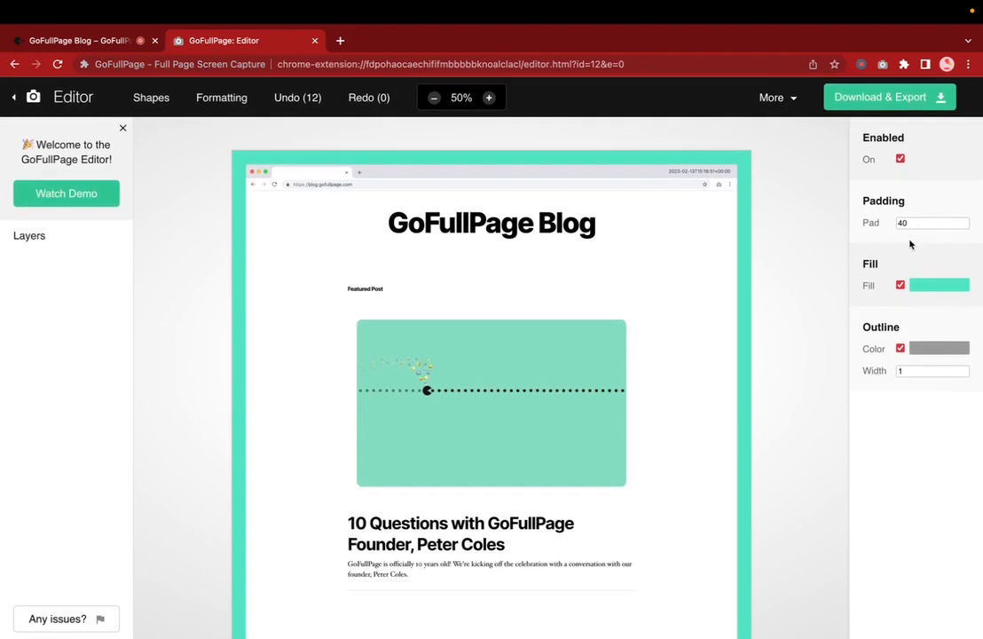
- Try lower opacities and brown 8B572A for the border's fill, and restore turquoise 50E3C2 at 100 opacity
{"action": "left_click", "coordinate": [923, 286]}
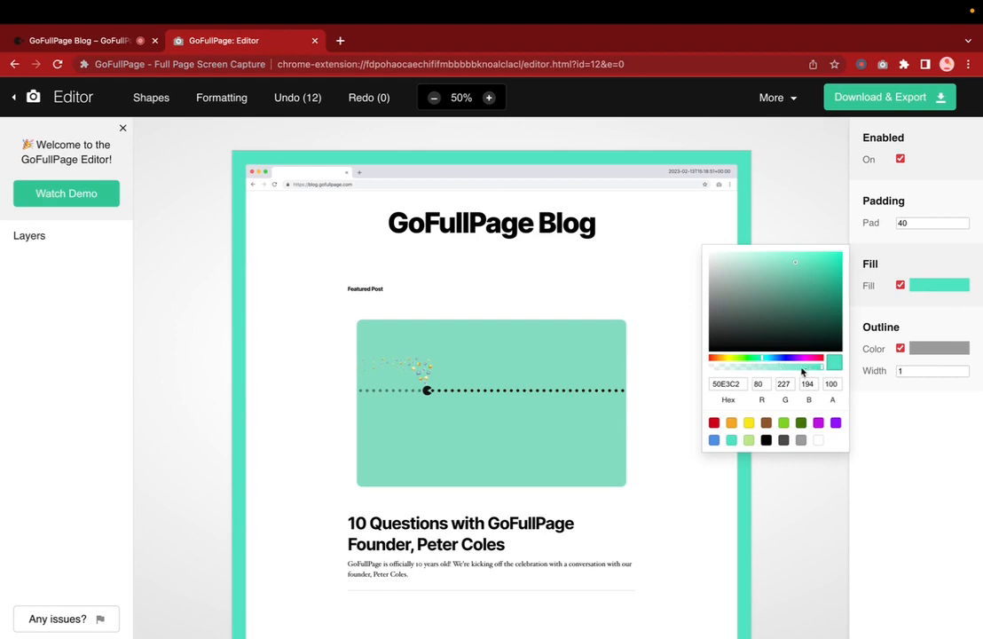
{"action": "left_click", "coordinate": [759, 367]}
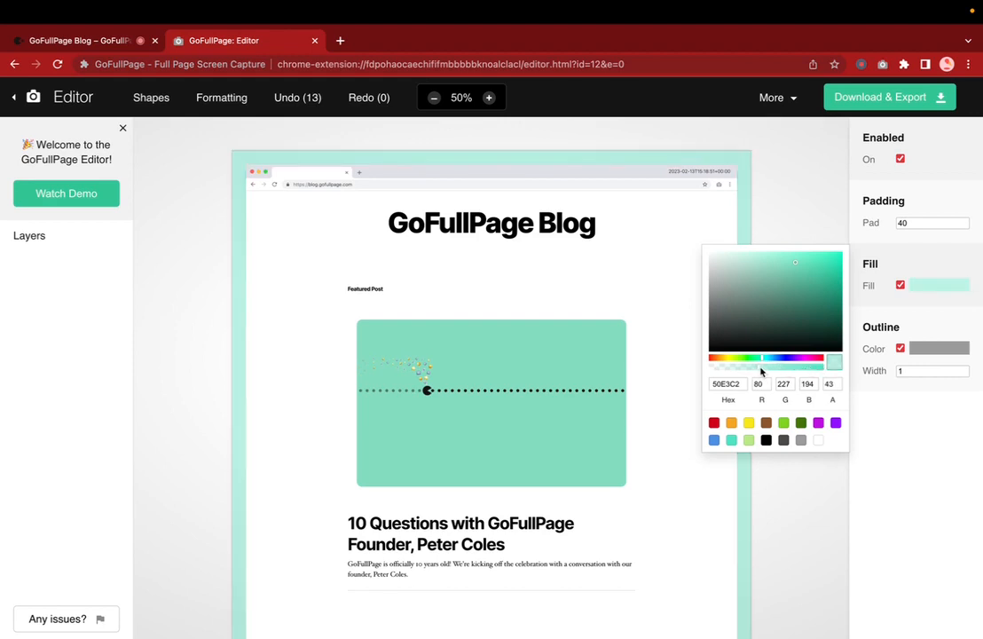
{"action": "left_click", "coordinate": [803, 367]}
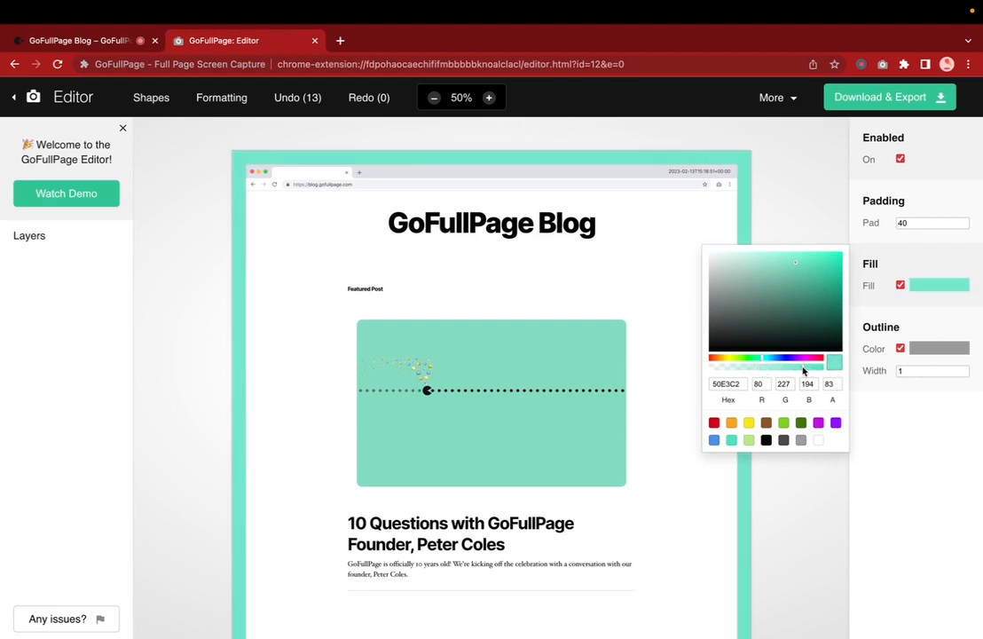
{"action": "left_click", "coordinate": [719, 368]}
{"action": "left_click", "coordinate": [822, 368]}
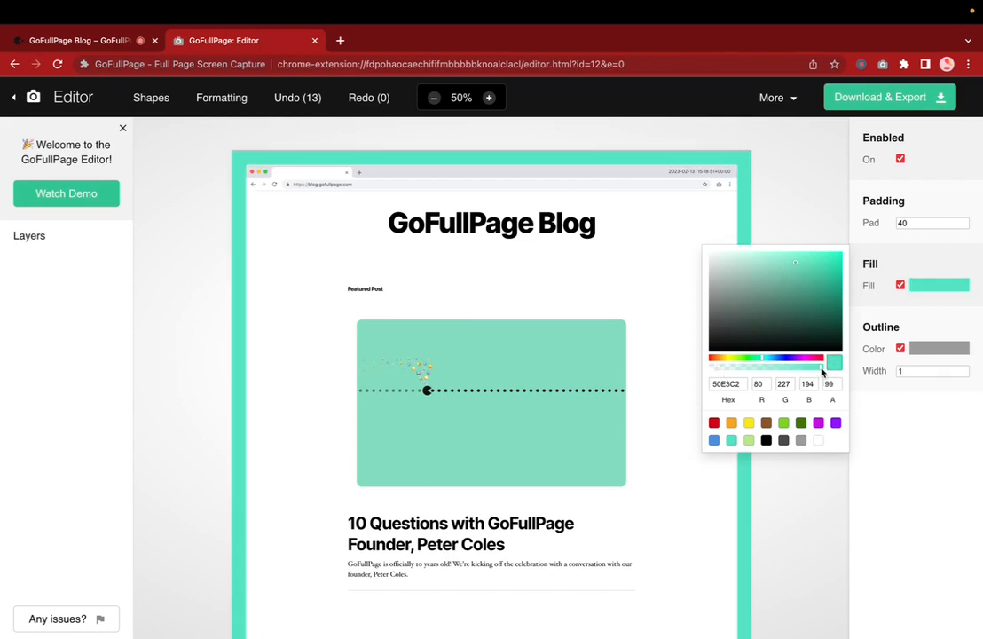
{"action": "left_click", "coordinate": [832, 371]}
{"action": "left_click", "coordinate": [766, 422]}
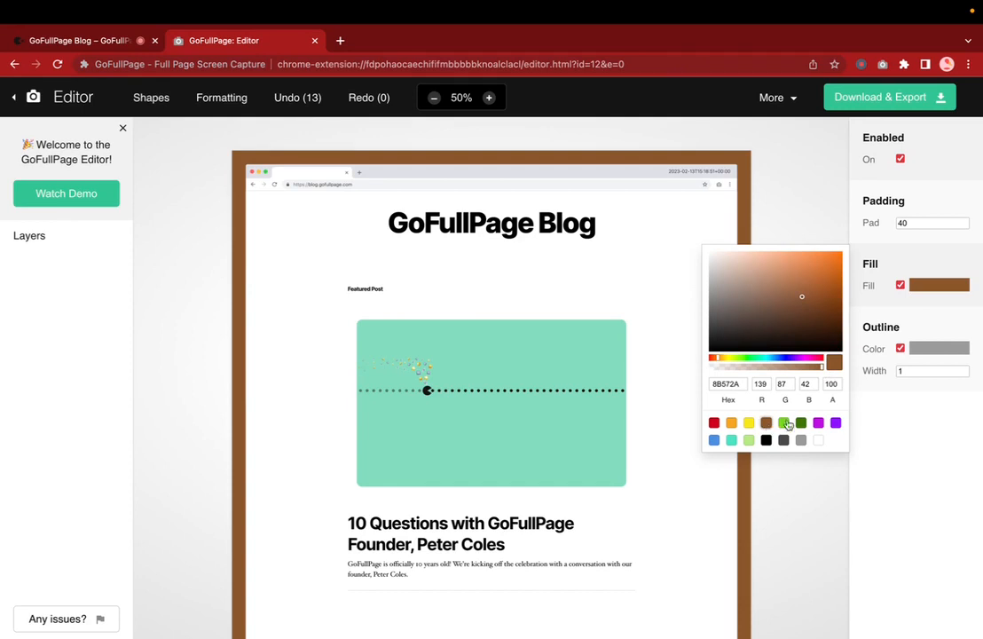
{"action": "left_click", "coordinate": [731, 440]}
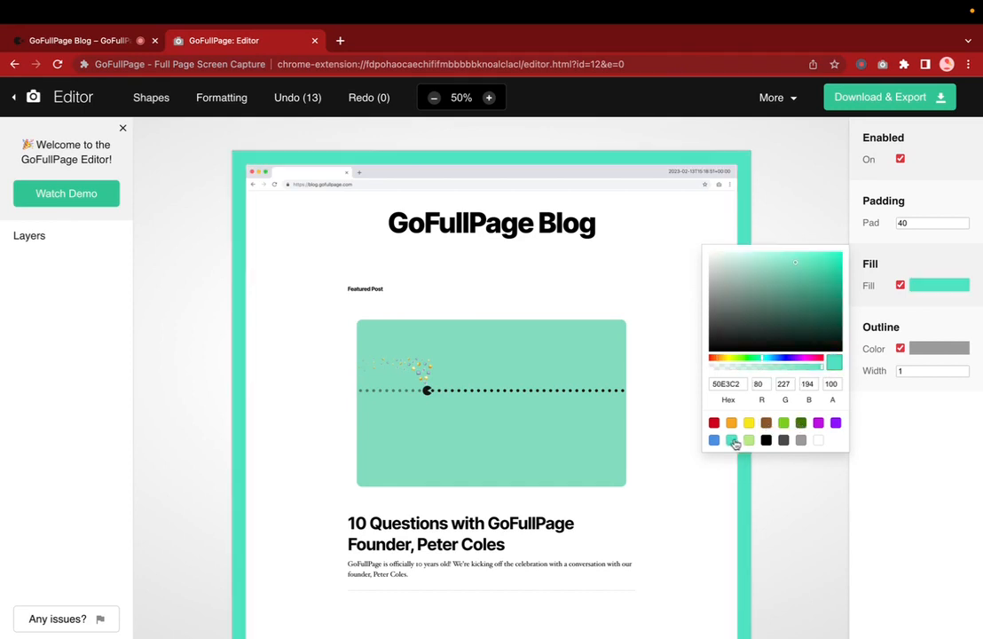
- Undo the last four changes back to before the border was added, and redo adding the border
{"action": "left_click", "coordinate": [297, 98]}
{"action": "left_click", "coordinate": [320, 104]}
{"action": "left_click", "coordinate": [319, 105]}
{"action": "left_click", "coordinate": [320, 104]}
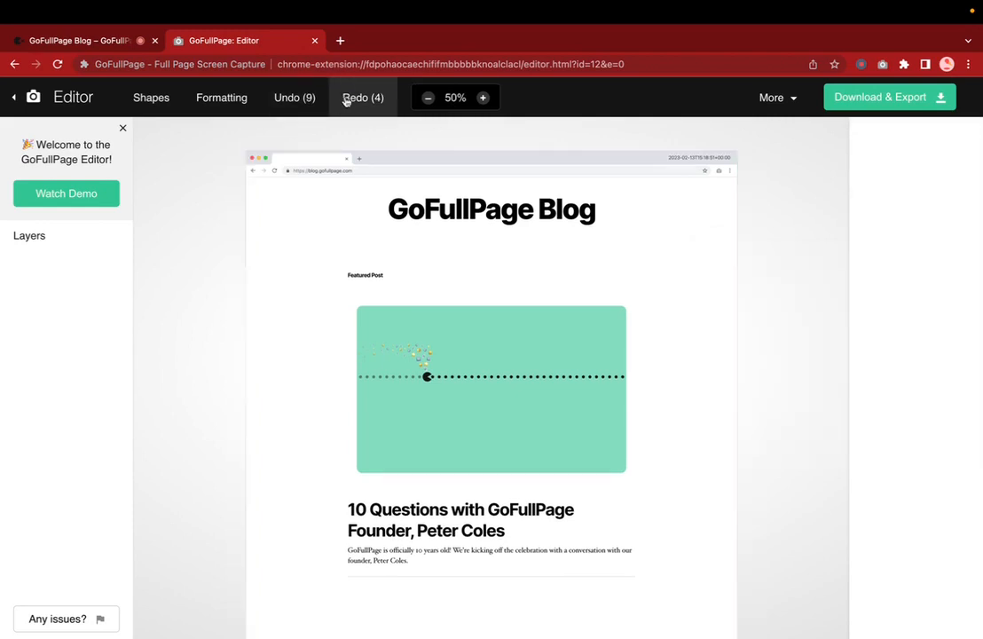
{"action": "left_click", "coordinate": [348, 99]}
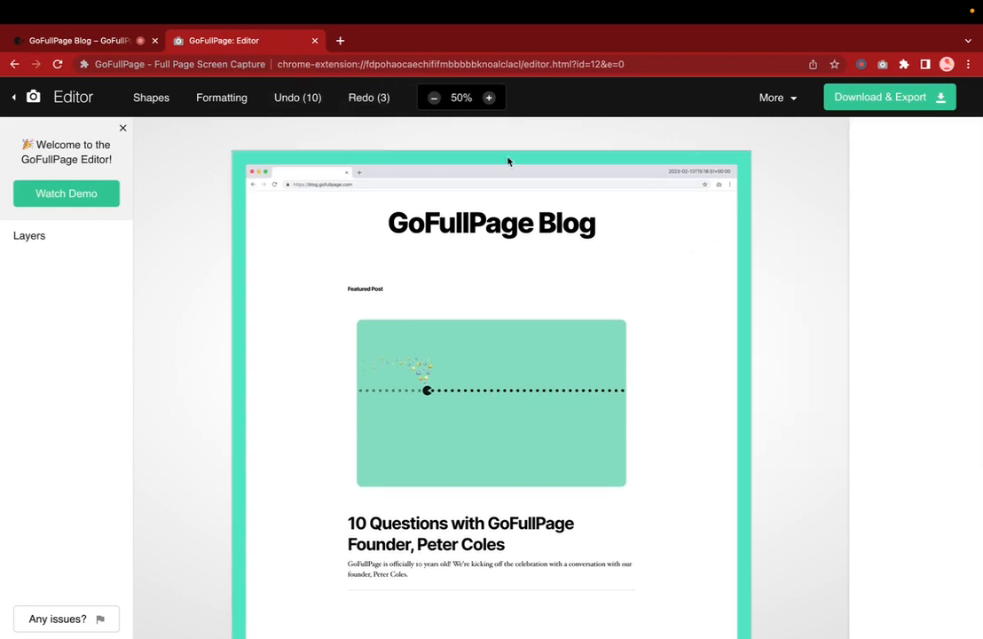
- Reopen the border settings, try purple BD10E0 as the outline color, and restore the gray 9B9B9B
{"action": "left_click", "coordinate": [238, 100]}
{"action": "left_click", "coordinate": [249, 180]}
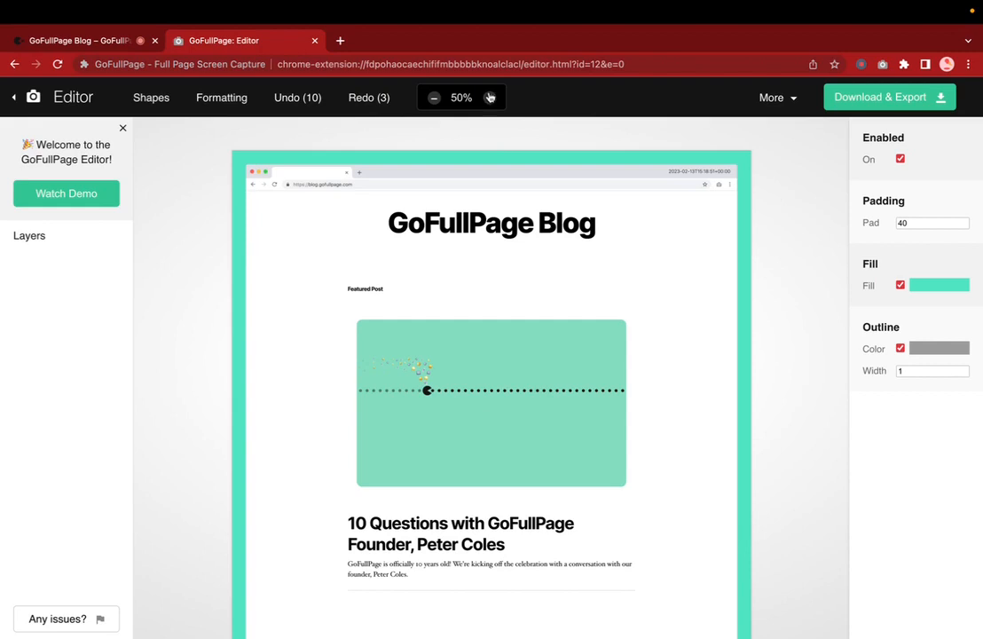
{"action": "scroll", "coordinate": [550, 158], "scroll_direction": "up", "scroll_amount": 5}
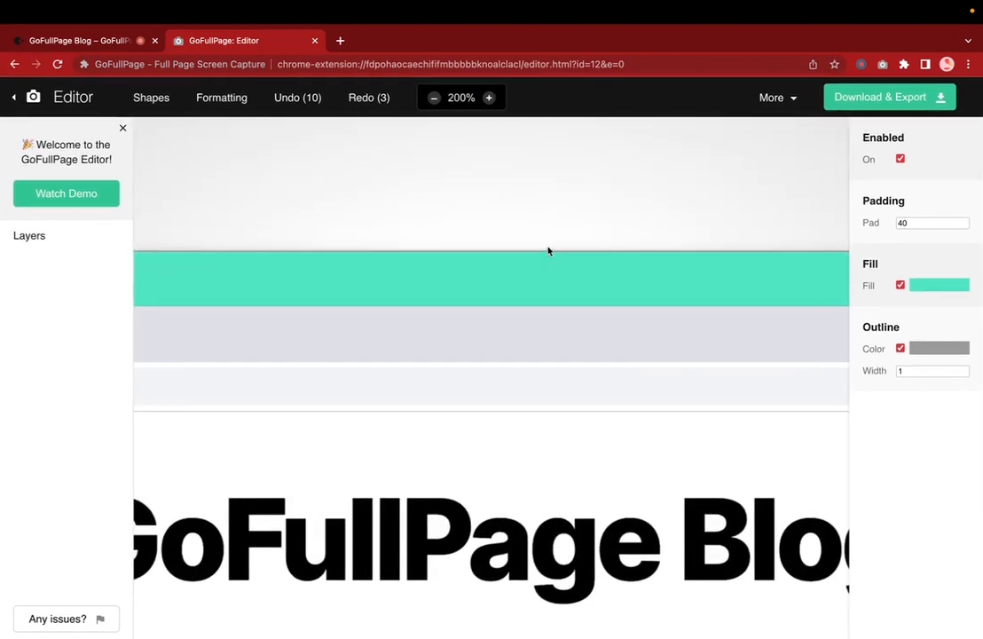
{"action": "left_click", "coordinate": [945, 350]}
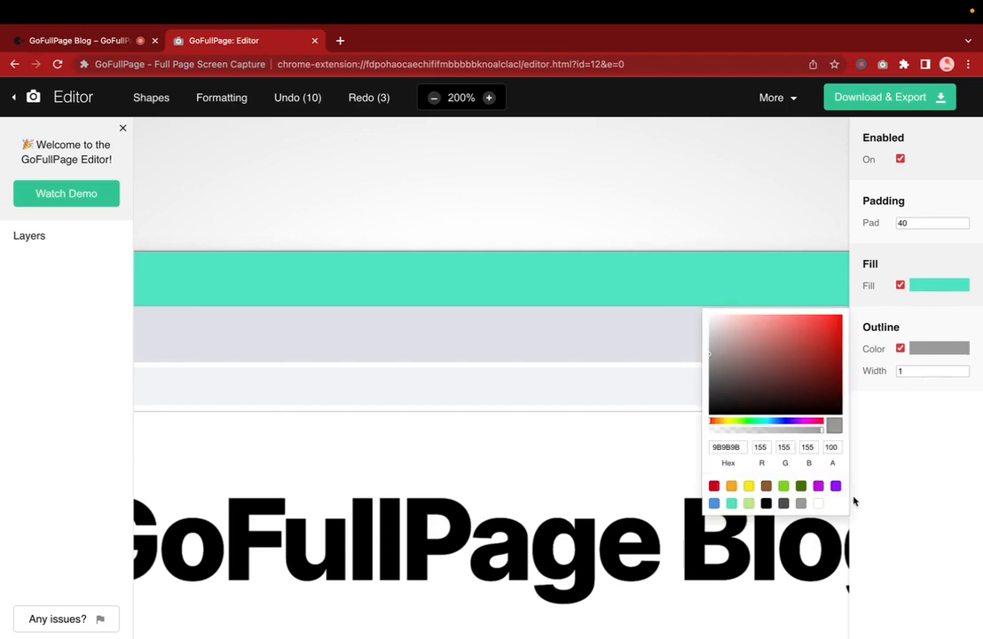
{"action": "left_click", "coordinate": [818, 487]}
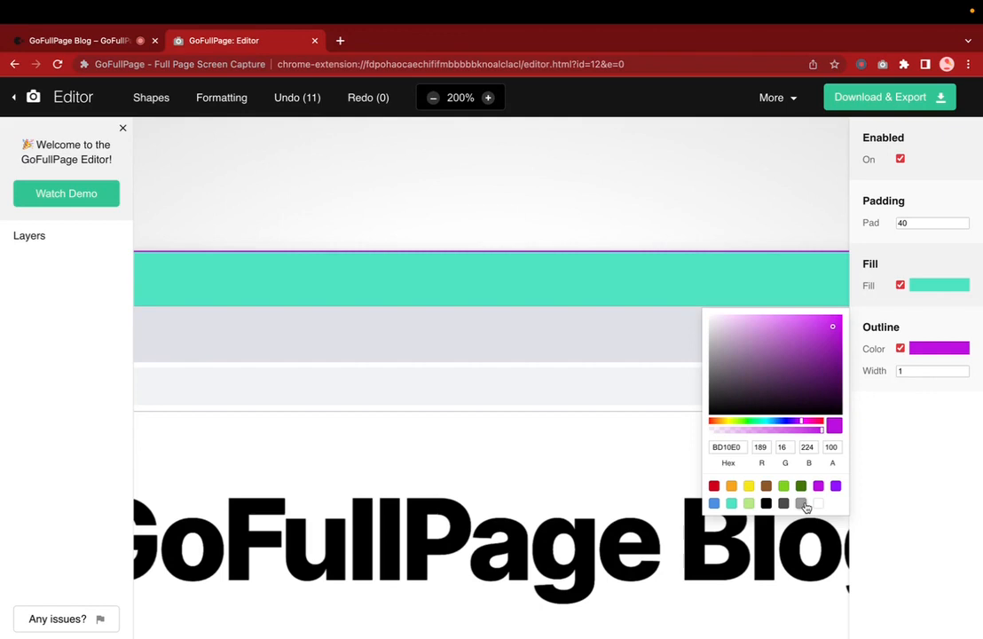
{"action": "left_click", "coordinate": [802, 504]}
{"action": "left_click", "coordinate": [905, 444]}
- Try an outline width of 11 on the border and restore it to 1
{"action": "left_click", "coordinate": [908, 370]}
{"action": "type", "text": "1"}
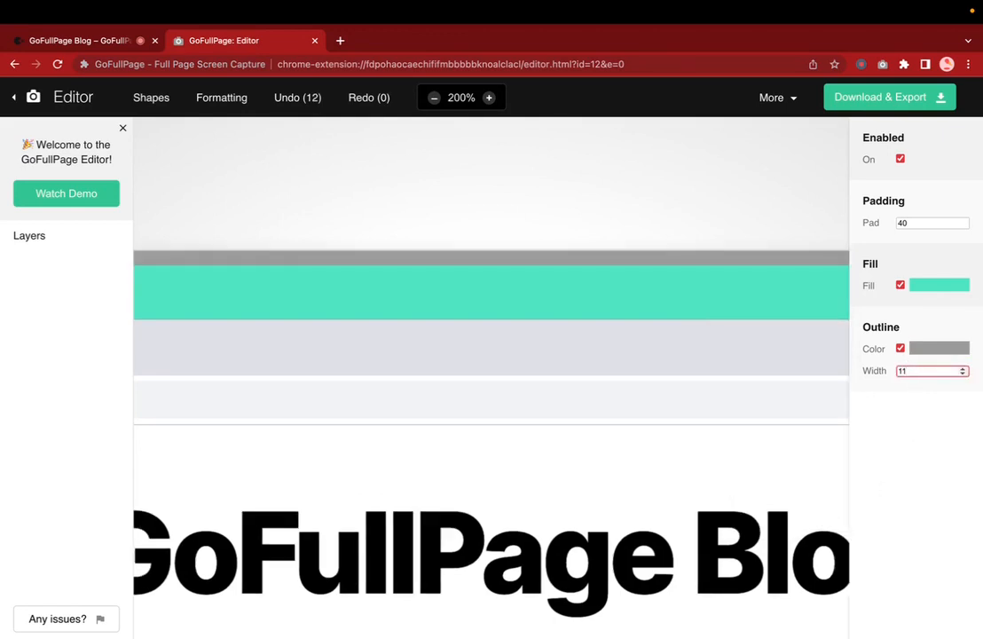
{"action": "key", "text": "BackSpace"}
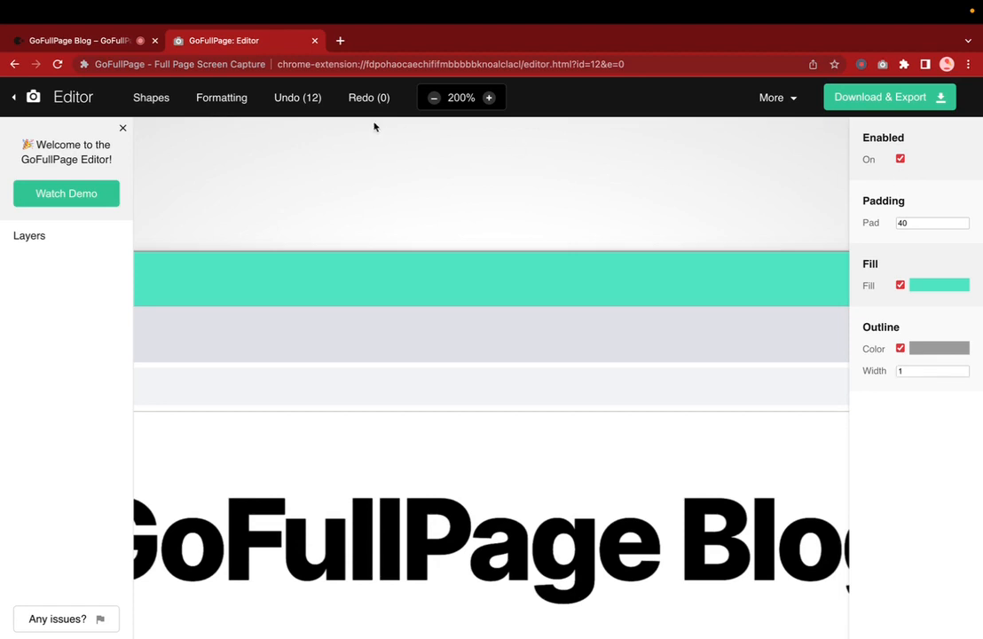
{"action": "left_click", "coordinate": [433, 98]}
{"action": "left_click", "coordinate": [433, 97]}
{"action": "left_click", "coordinate": [433, 98]}
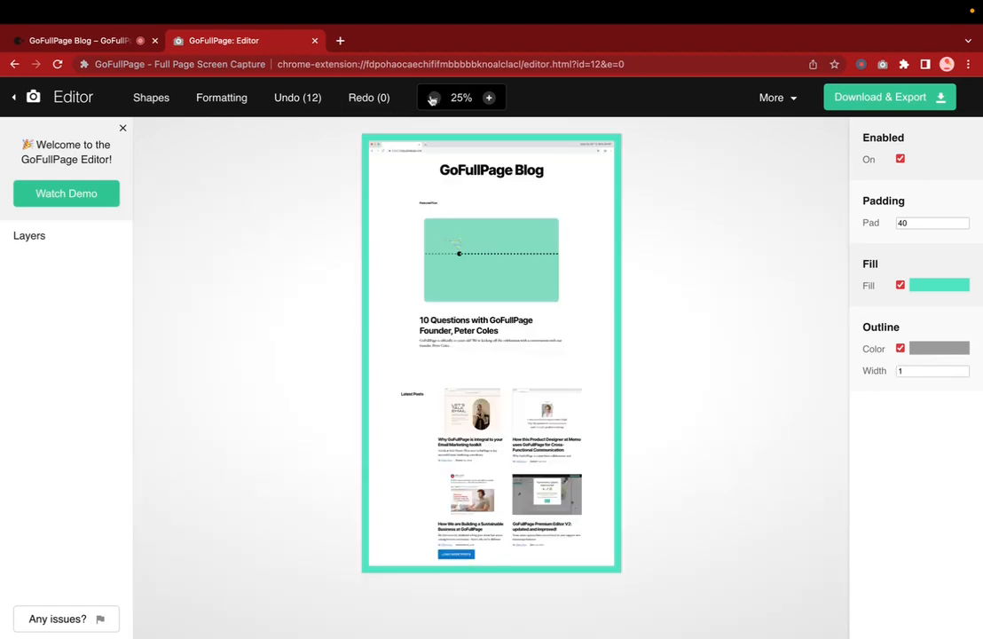
- Add a rectangle shape to the capture
{"action": "left_click", "coordinate": [489, 98]}
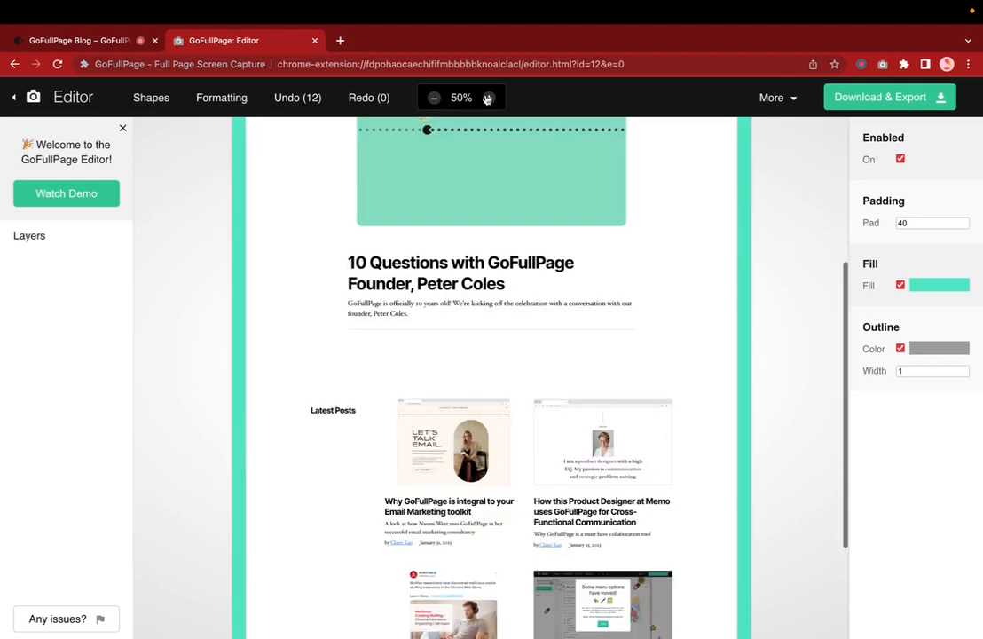
{"action": "scroll", "coordinate": [475, 236], "scroll_direction": "up", "scroll_amount": 5}
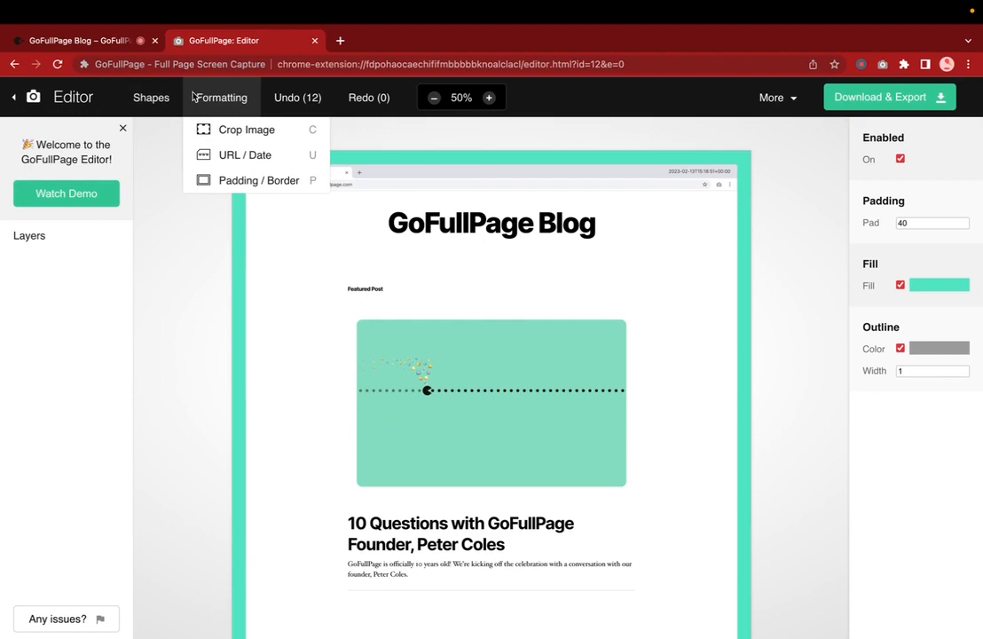
{"action": "mouse_move", "coordinate": [158, 101]}
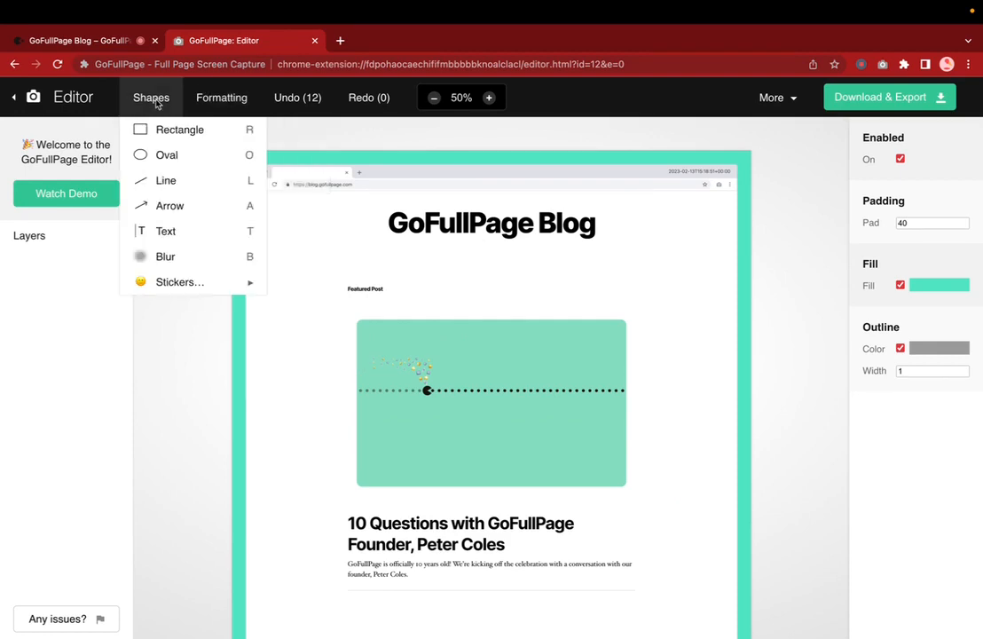
{"action": "mouse_move", "coordinate": [193, 98]}
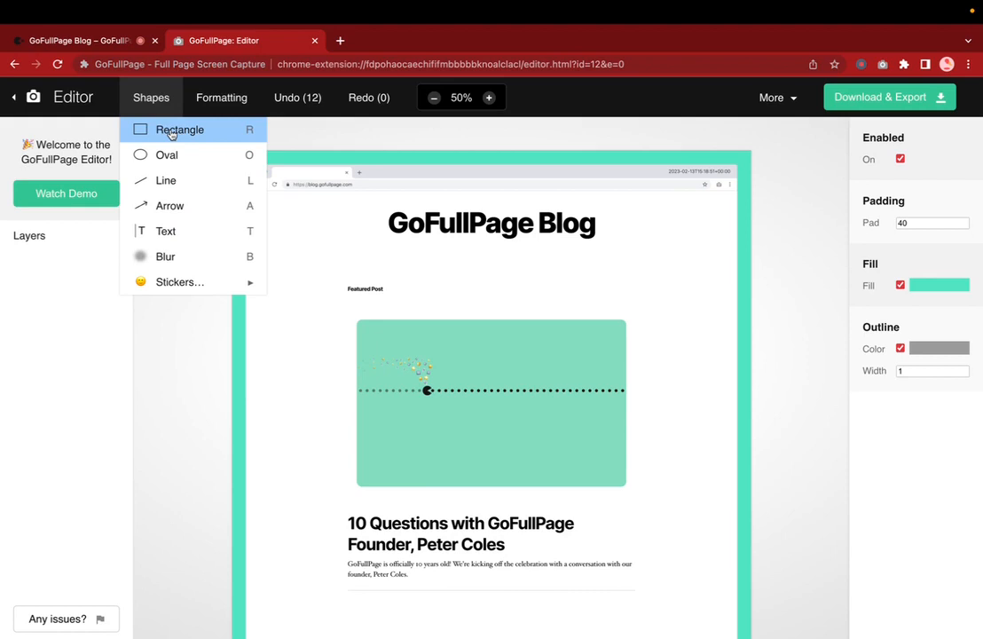
{"action": "left_click", "coordinate": [172, 134]}
{"action": "scroll", "coordinate": [497, 446], "scroll_direction": "down", "scroll_amount": 3}
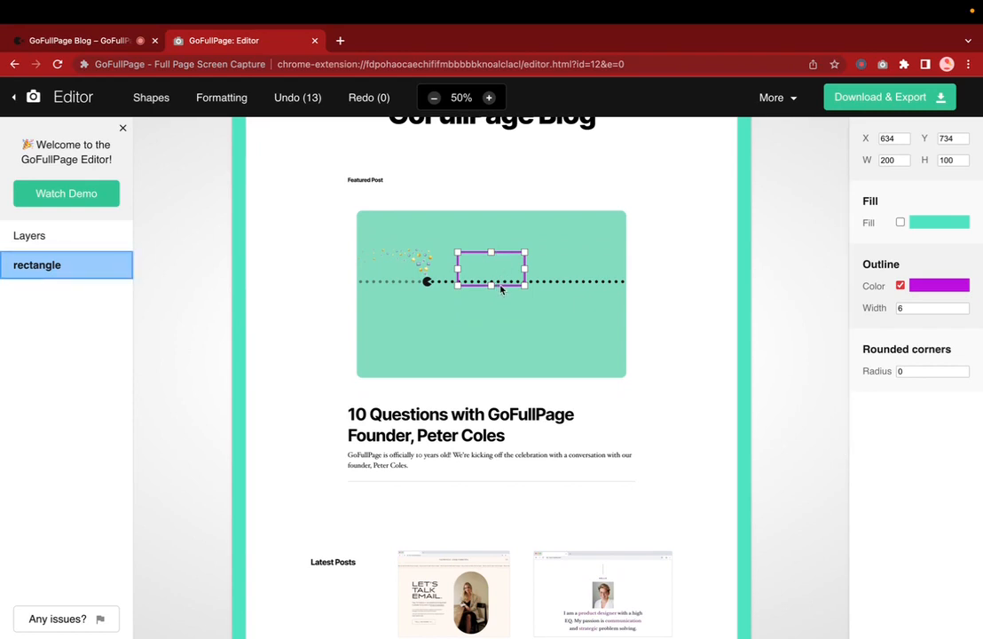
- Move and resize the rectangle to frame the "Why GoFullPage is integral to your Email Marketing toolkit" post under Latest Posts
{"action": "left_click_drag", "start_coordinate": [499, 290], "coordinate": [482, 524]}
{"action": "scroll", "coordinate": [482, 524], "scroll_direction": "down", "scroll_amount": 3}
{"action": "scroll", "coordinate": [482, 524], "scroll_direction": "down", "scroll_amount": 3}
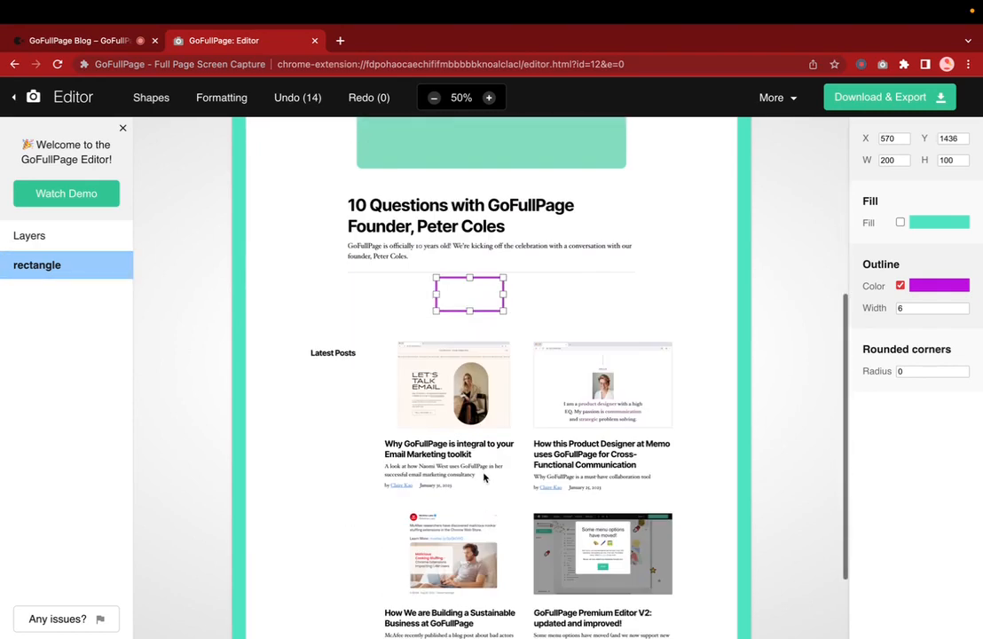
{"action": "left_click_drag", "start_coordinate": [486, 290], "coordinate": [521, 497]}
{"action": "left_click_drag", "start_coordinate": [385, 495], "coordinate": [379, 493]}
{"action": "left_click", "coordinate": [424, 417]}
- Widen the rectangle around the Email Marketing toolkit post to about 441 wide by 480 high
{"action": "left_click", "coordinate": [488, 98]}
{"action": "left_click", "coordinate": [488, 98]}
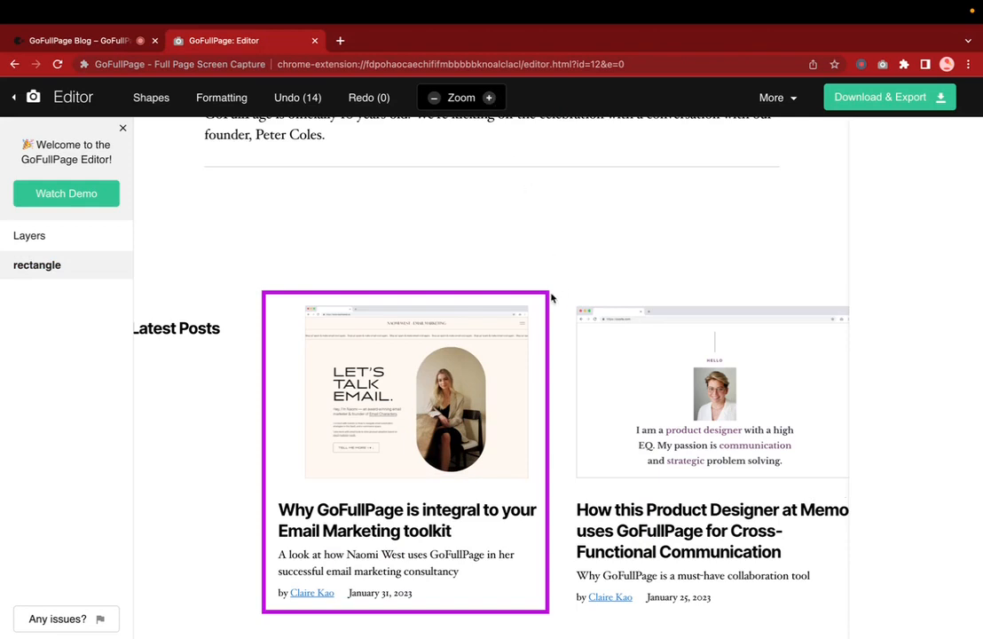
{"action": "left_click", "coordinate": [493, 292]}
{"action": "left_click_drag", "start_coordinate": [547, 292], "coordinate": [559, 290]}
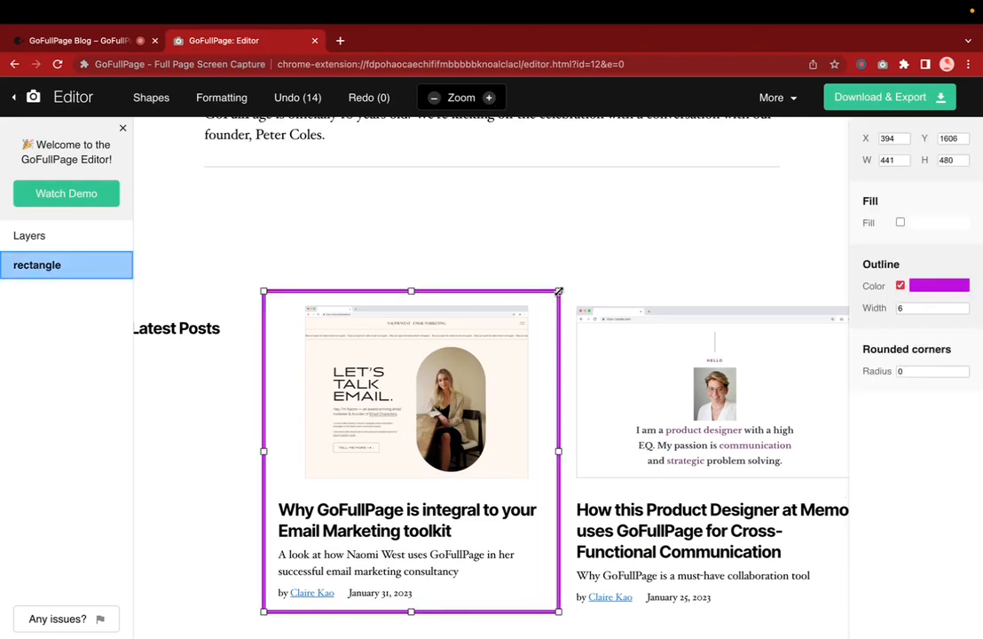
{"action": "left_click", "coordinate": [572, 279]}
{"action": "left_click", "coordinate": [522, 291]}
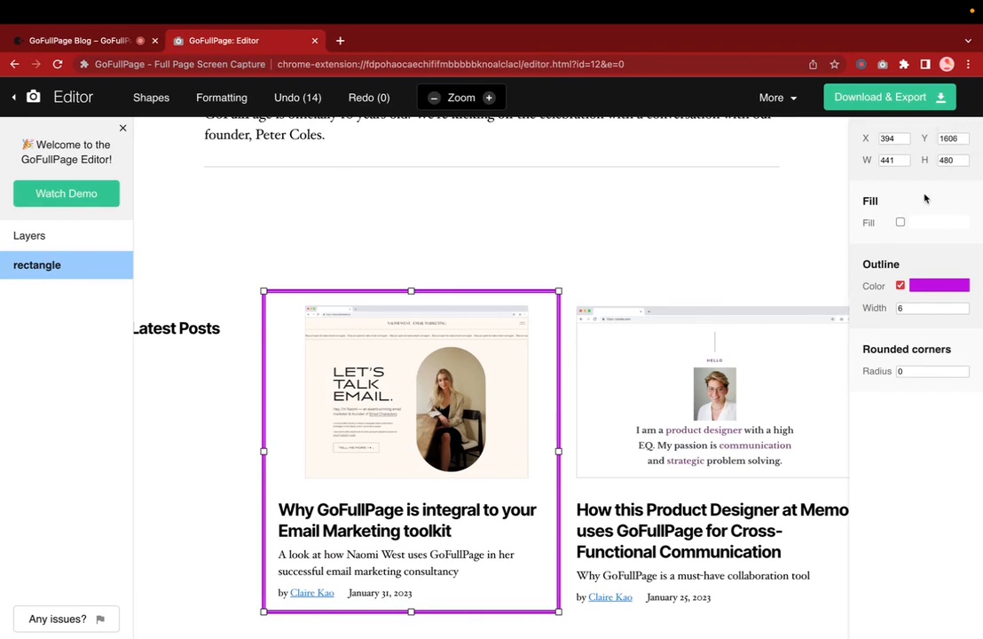
- Try purple BD10E0, a 77 opacity and red D0021B as the rectangle's fill, and undo adding the fill
{"action": "left_click", "coordinate": [899, 222]}
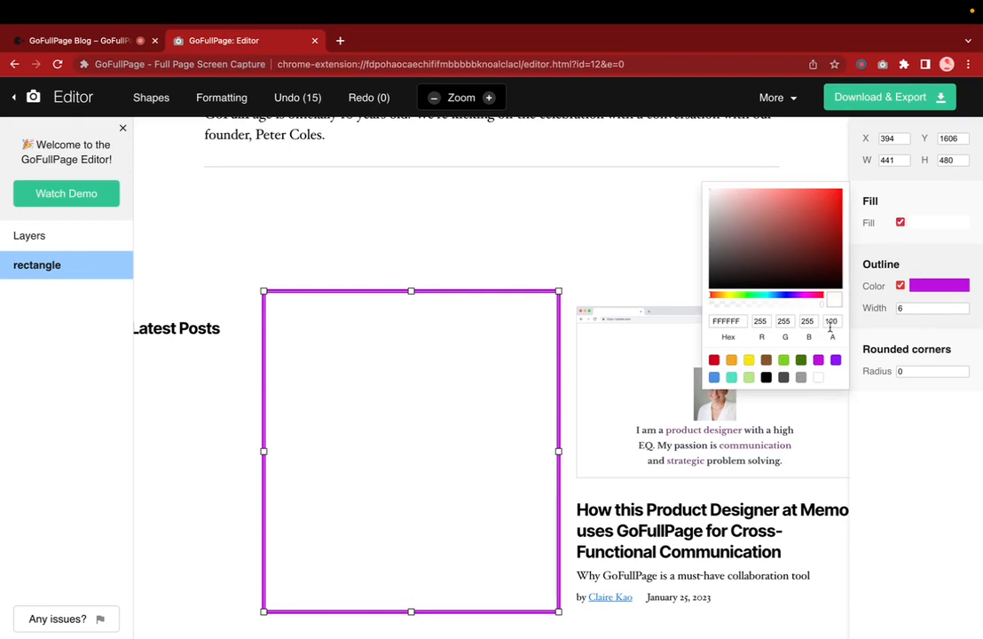
{"action": "left_click", "coordinate": [817, 359]}
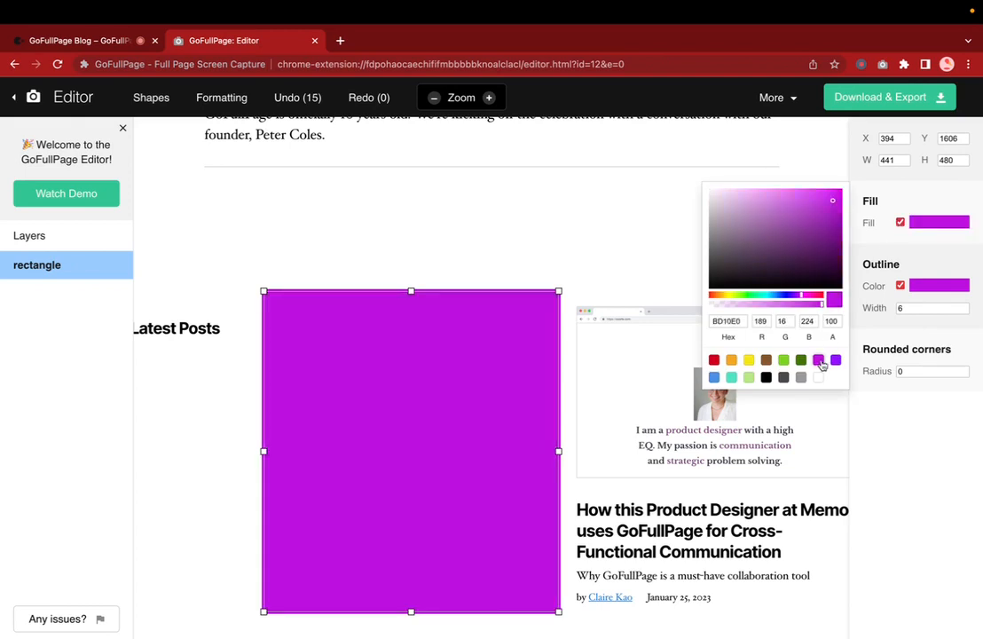
{"action": "left_click_drag", "start_coordinate": [759, 303], "coordinate": [797, 309]}
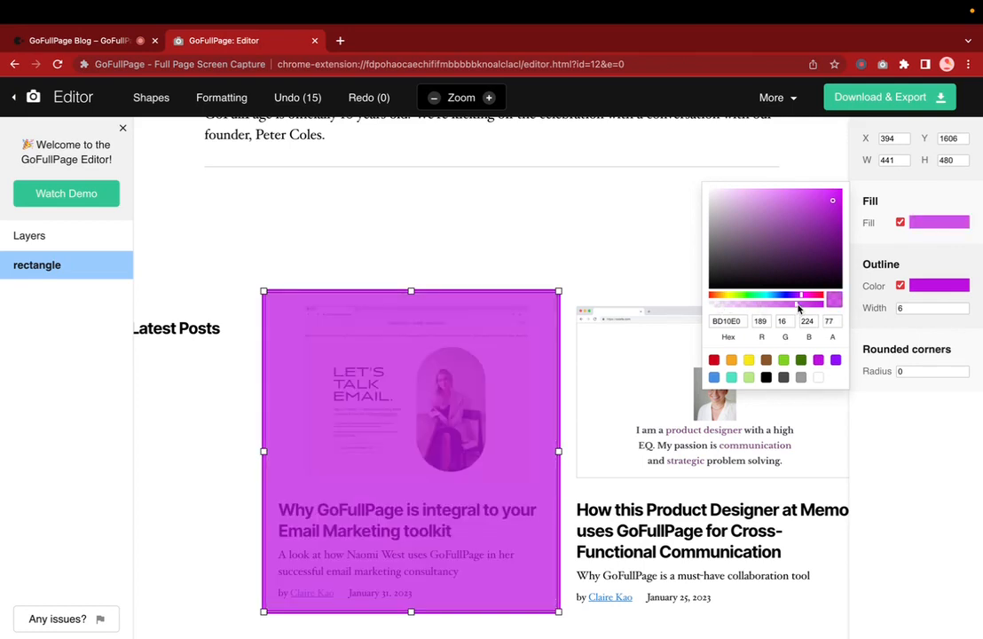
{"action": "left_click", "coordinate": [740, 321]}
{"action": "left_click", "coordinate": [714, 361]}
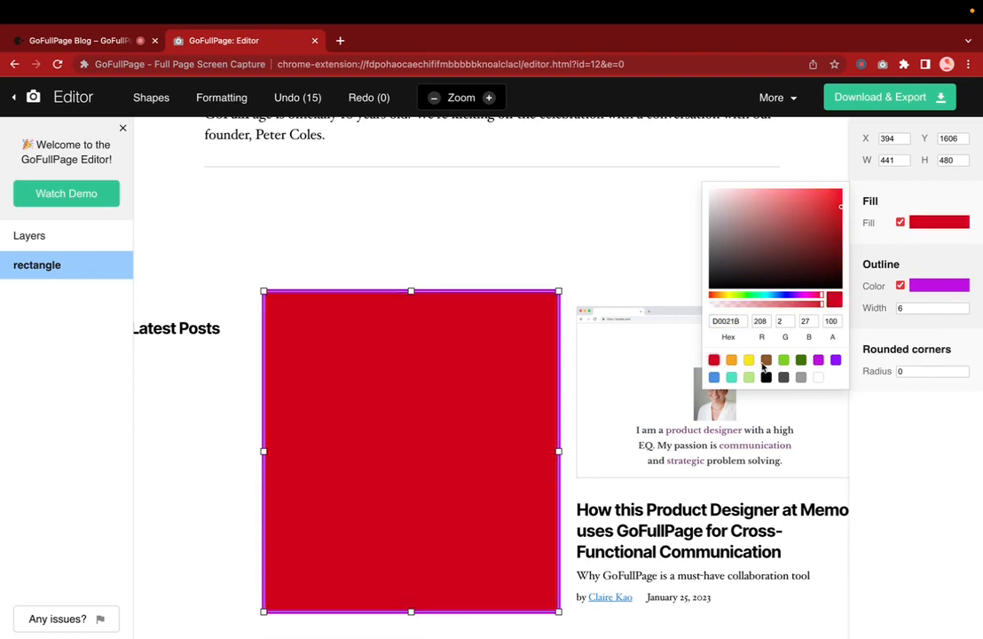
{"action": "left_click", "coordinate": [818, 360]}
{"action": "left_click", "coordinate": [310, 99]}
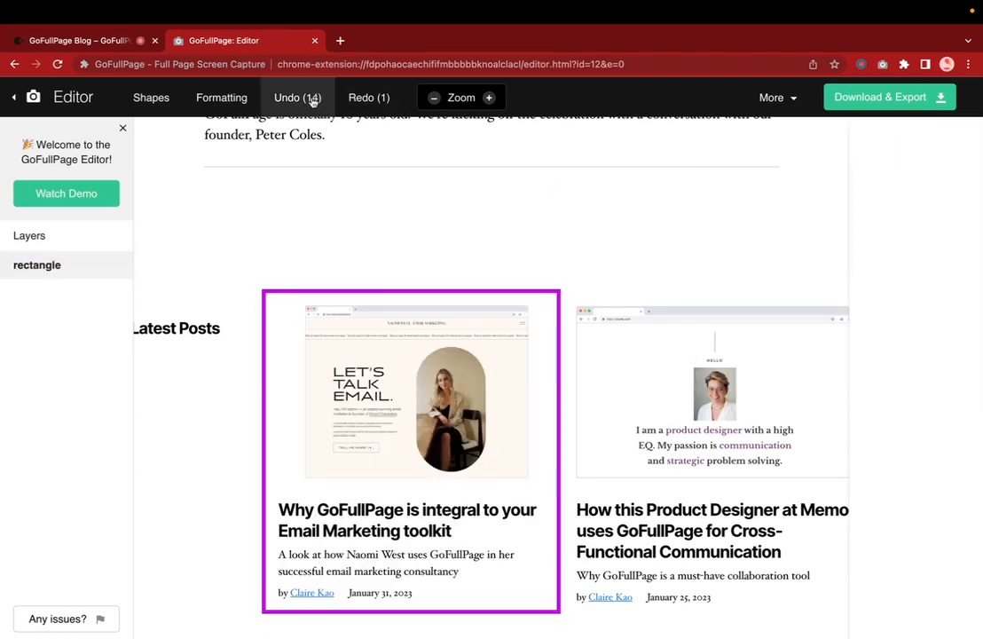
- Try an outline width of 60 on the rectangle and set it to 4
{"action": "left_click", "coordinate": [488, 346]}
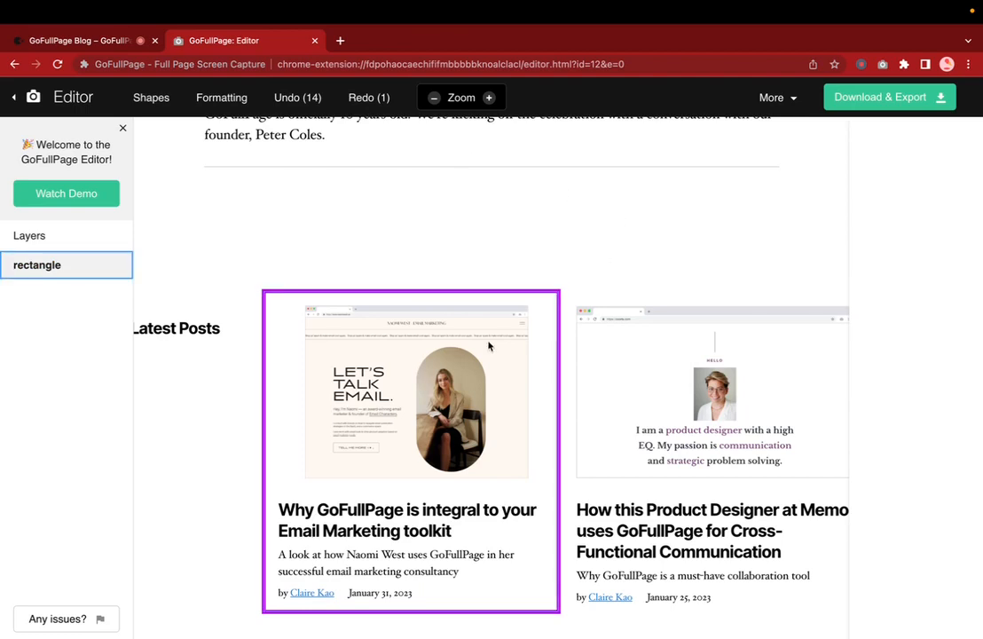
{"action": "left_click", "coordinate": [511, 294]}
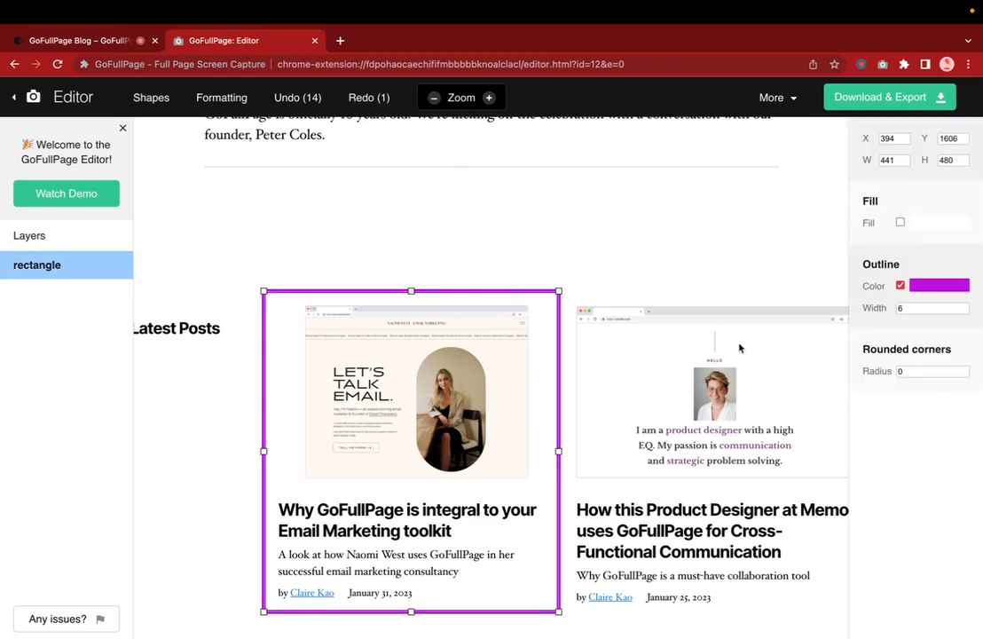
{"action": "double_click", "coordinate": [905, 309]}
{"action": "type", "text": "60"}
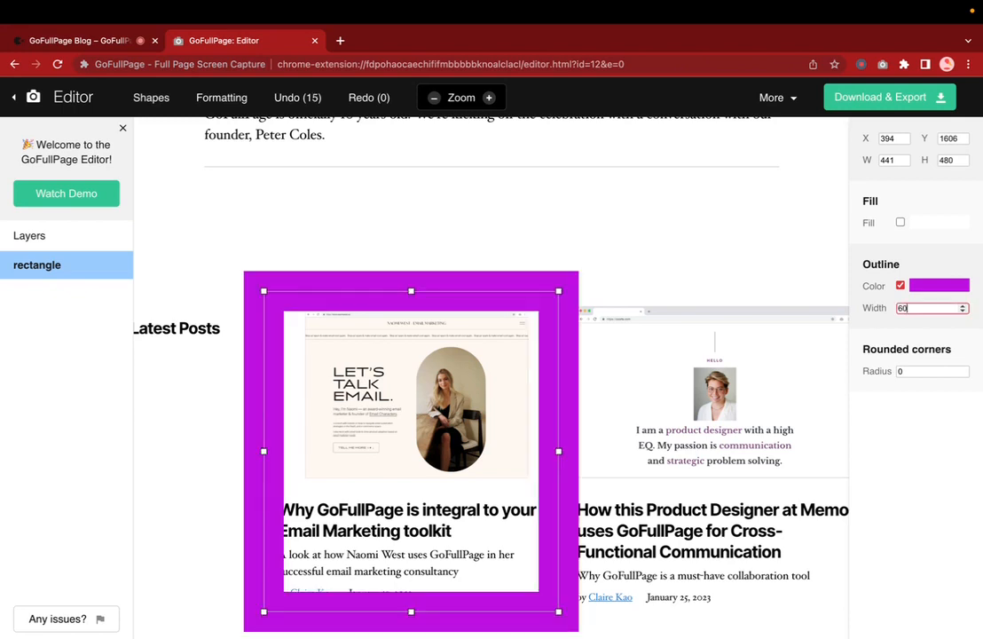
{"action": "key", "text": "BackSpace"}
{"action": "key", "text": "BackSpace"}
{"action": "type", "text": "4"}
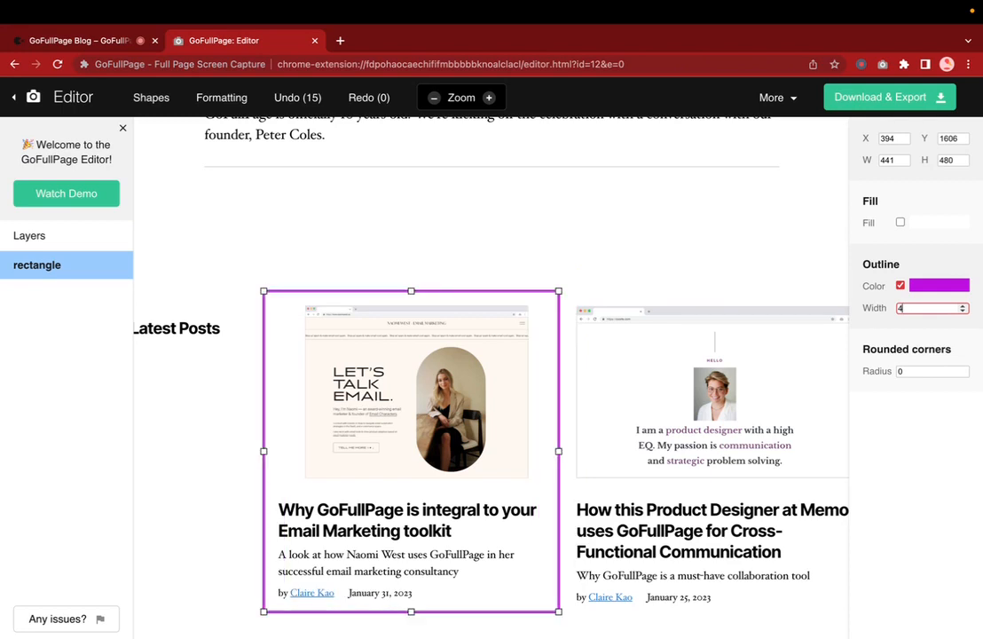
{"action": "left_click", "coordinate": [632, 250]}
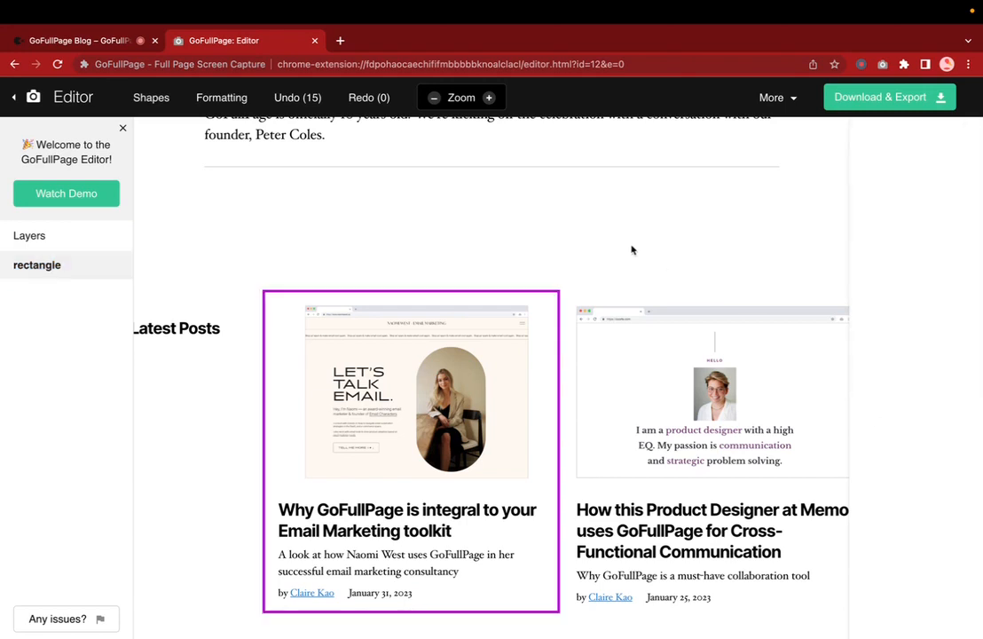
- Round the rectangle's corners with a radius of 10
{"action": "left_click", "coordinate": [557, 296]}
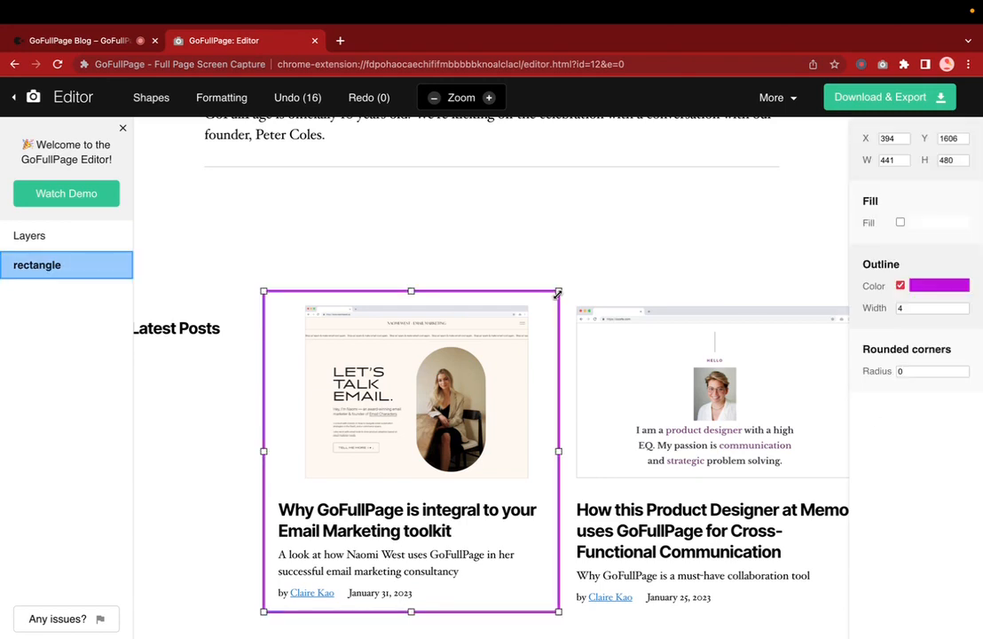
{"action": "double_click", "coordinate": [919, 372]}
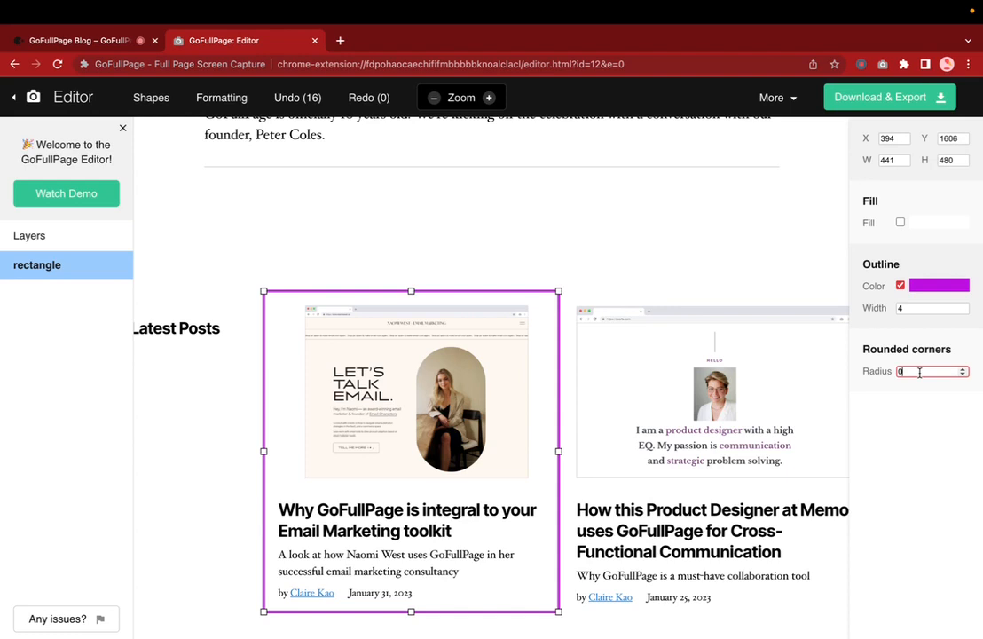
{"action": "type", "text": "10"}
{"action": "left_click", "coordinate": [704, 305]}
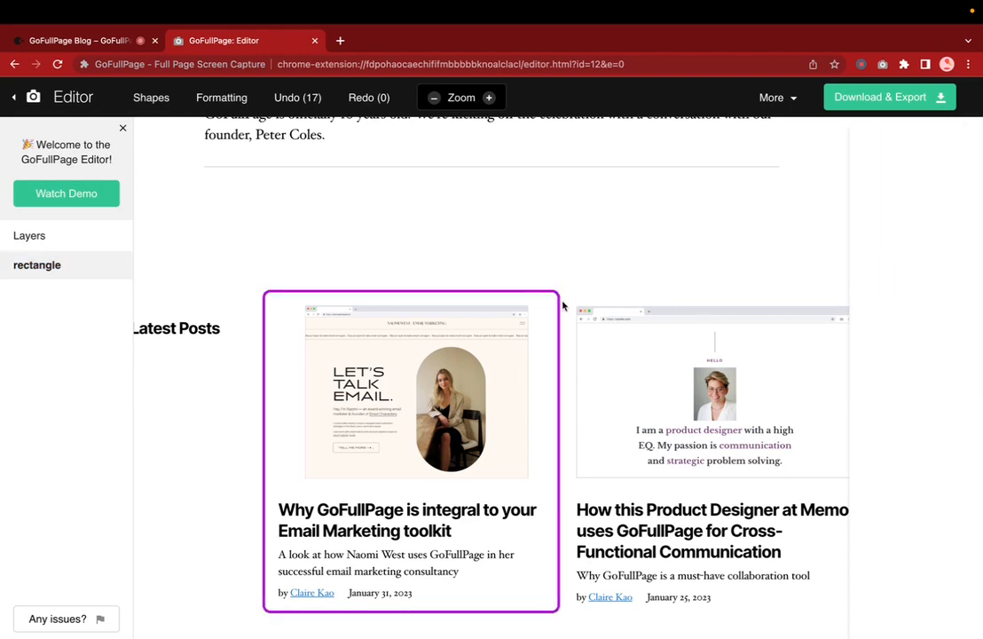
- Try a corner radius of 1 on the rectangle and restore its more rounded corners
{"action": "left_click", "coordinate": [911, 371]}
{"action": "key", "text": "BackSpace"}
{"action": "left_click", "coordinate": [576, 244]}
{"action": "left_click", "coordinate": [559, 295]}
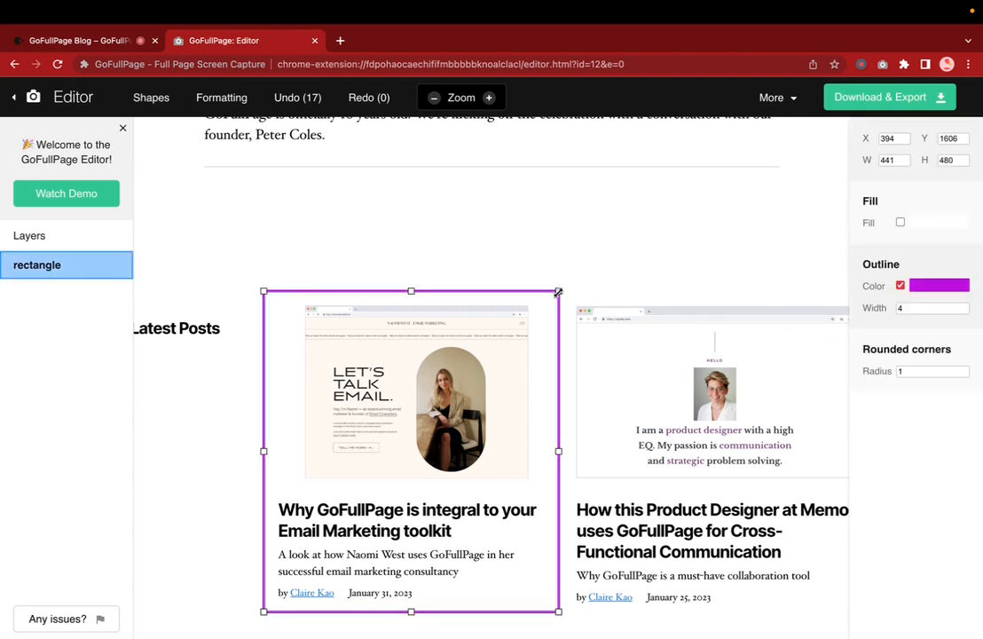
{"action": "left_click", "coordinate": [913, 371]}
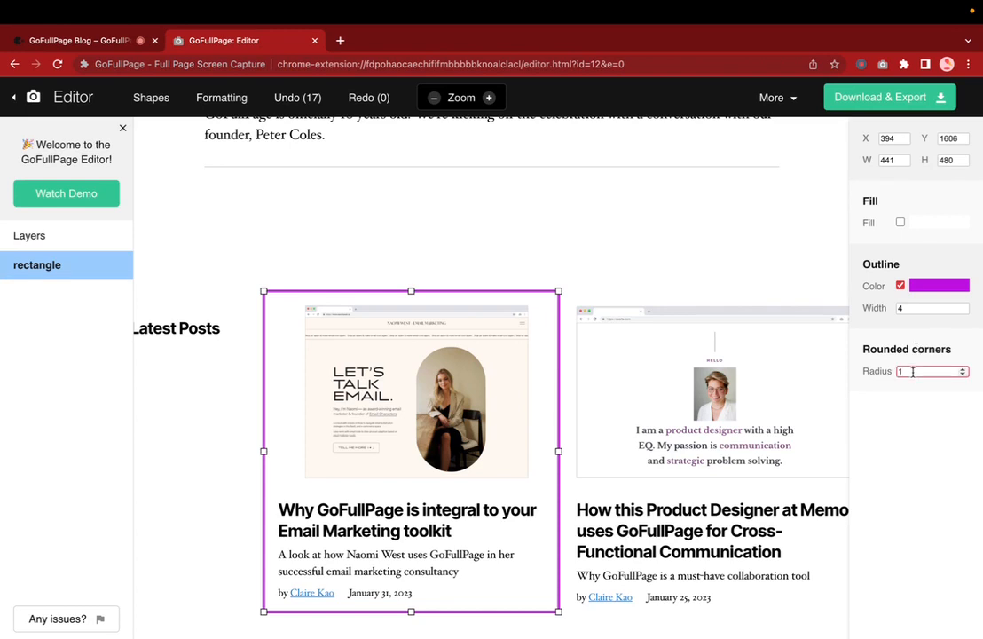
{"action": "left_click", "coordinate": [637, 349]}
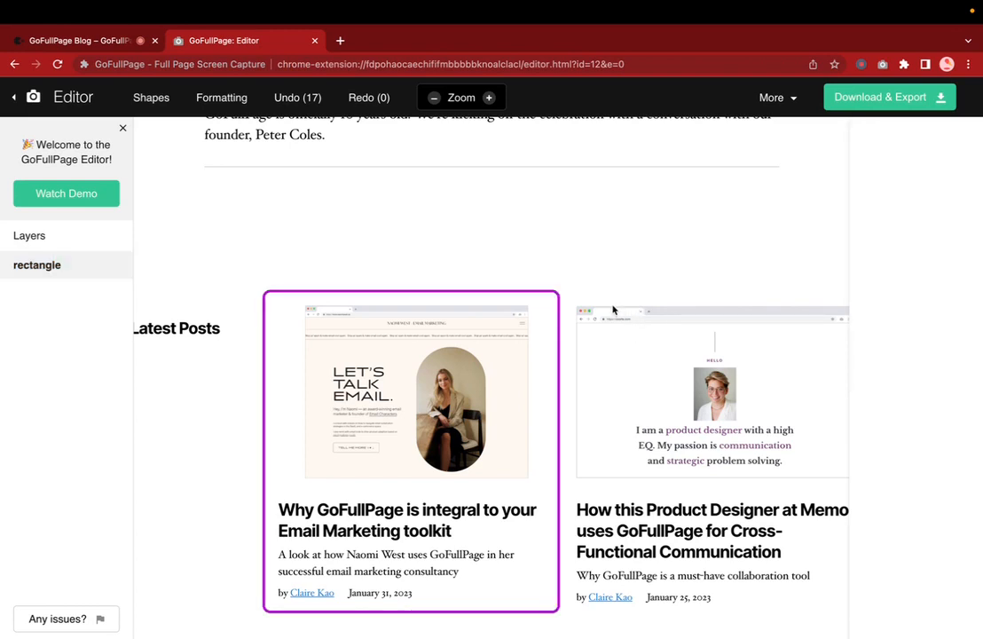
- Examine the rounded purple rectangle up close and within the whole capture
{"action": "scroll", "coordinate": [612, 310], "scroll_direction": "down", "scroll_amount": 2}
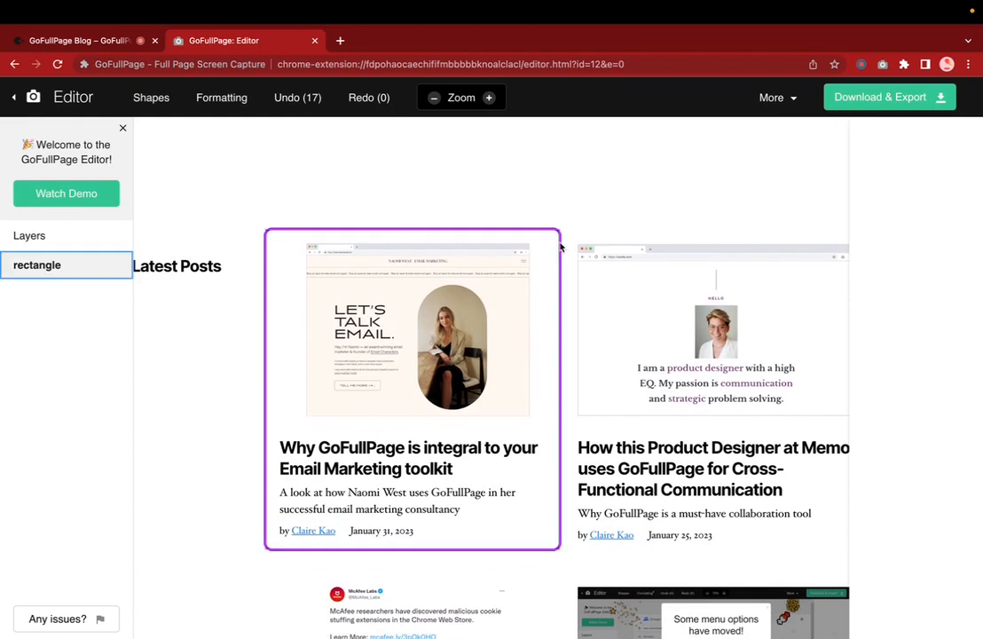
{"action": "left_click", "coordinate": [559, 248]}
{"action": "left_click", "coordinate": [626, 199]}
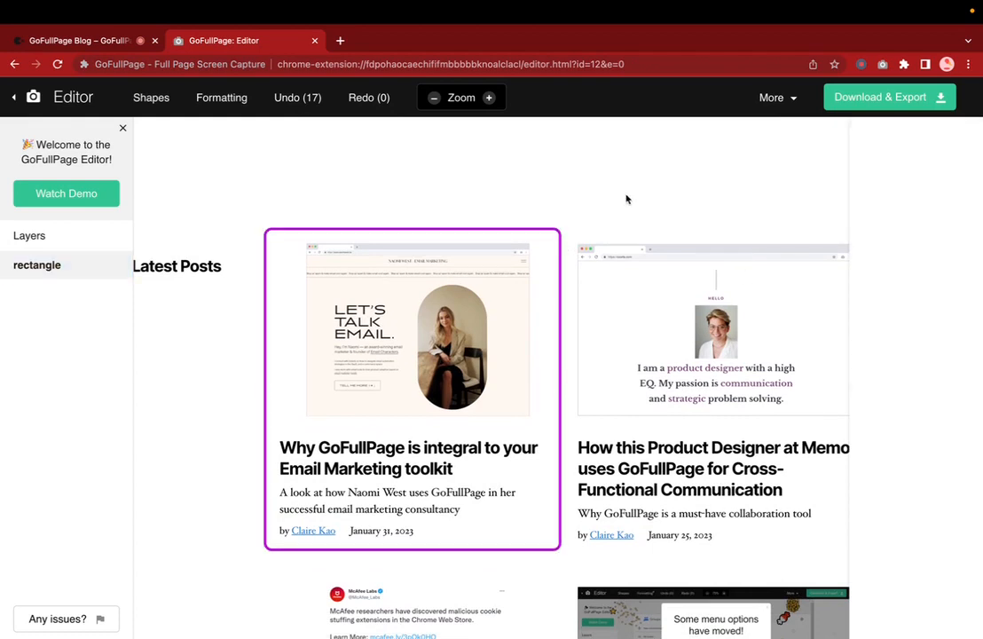
{"action": "left_click", "coordinate": [435, 99]}
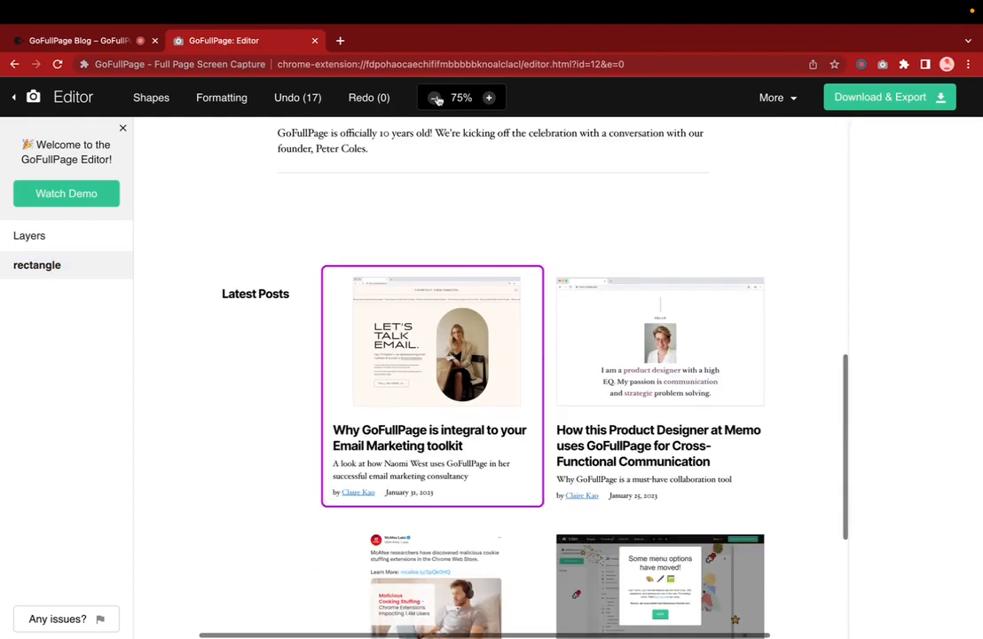
{"action": "left_click", "coordinate": [434, 99]}
{"action": "scroll", "coordinate": [565, 355], "scroll_direction": "up", "scroll_amount": 5}
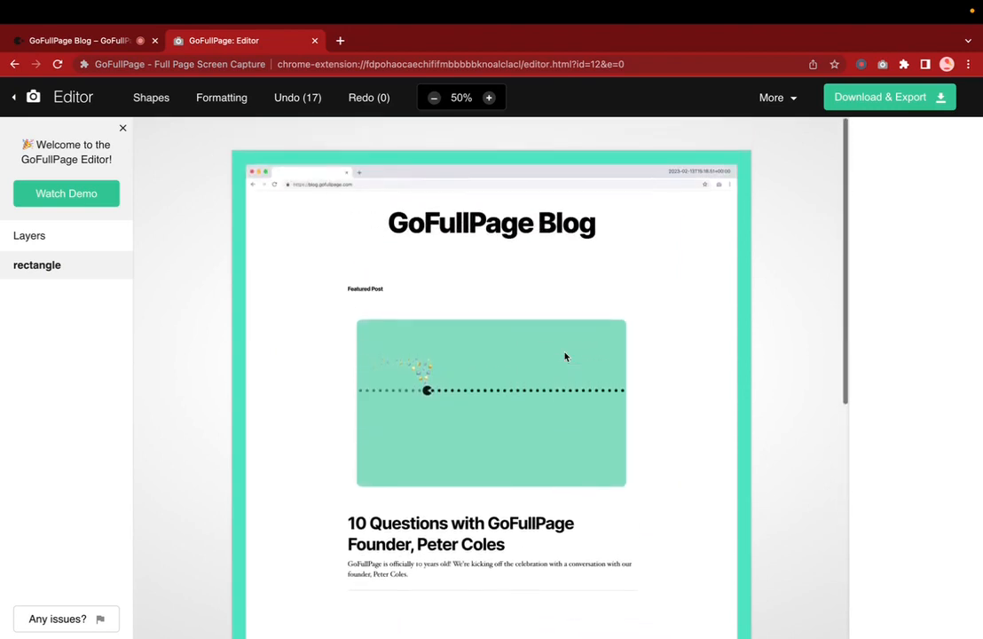
{"action": "left_click", "coordinate": [434, 97]}
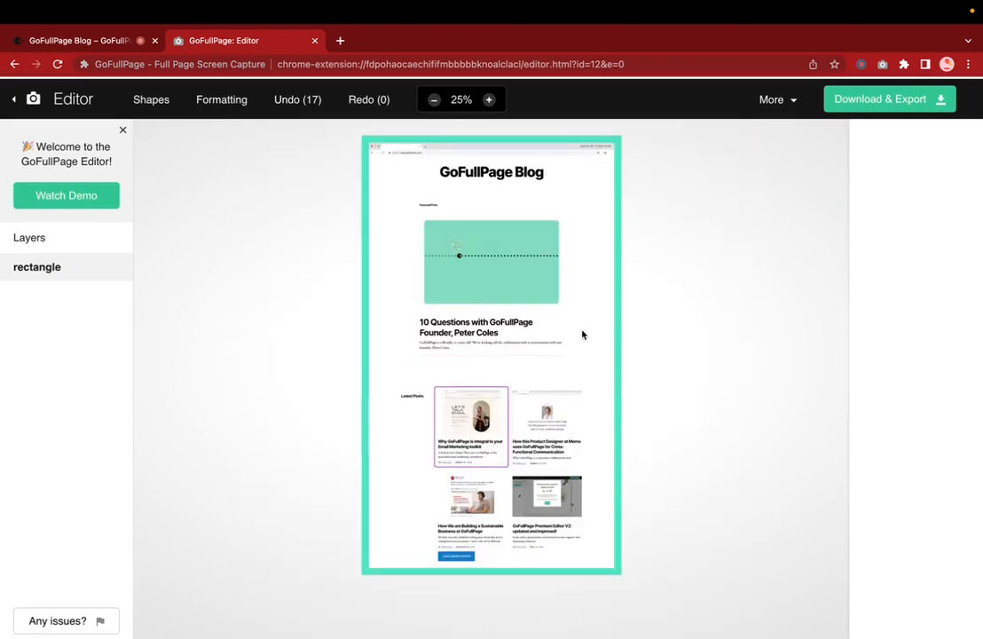
- Add an oval shape over the Latest Posts section of the capture
{"action": "left_click", "coordinate": [488, 97]}
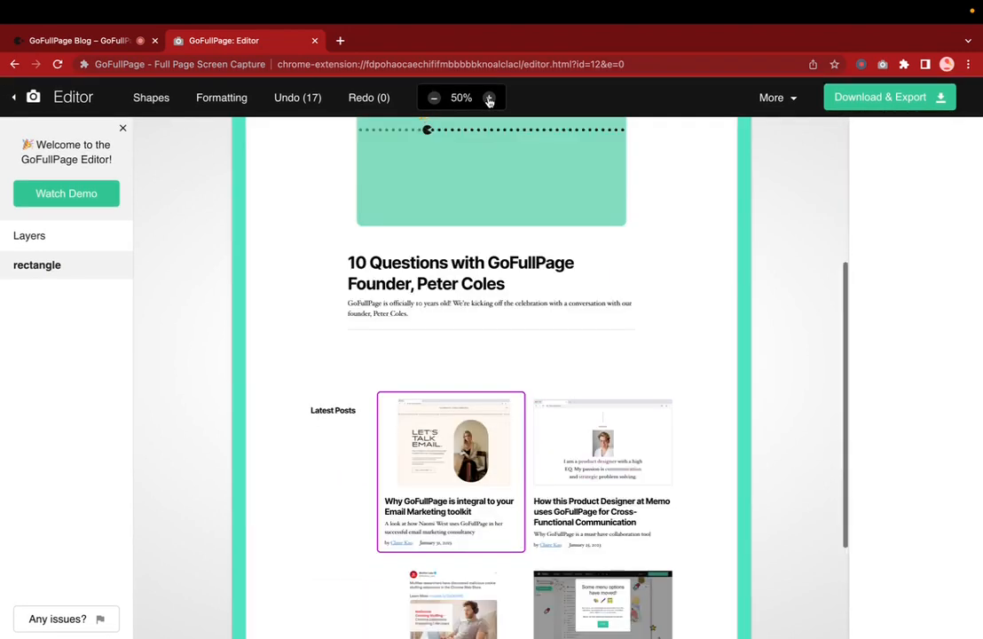
{"action": "left_click", "coordinate": [489, 97]}
{"action": "scroll", "coordinate": [511, 297], "scroll_direction": "down", "scroll_amount": 5}
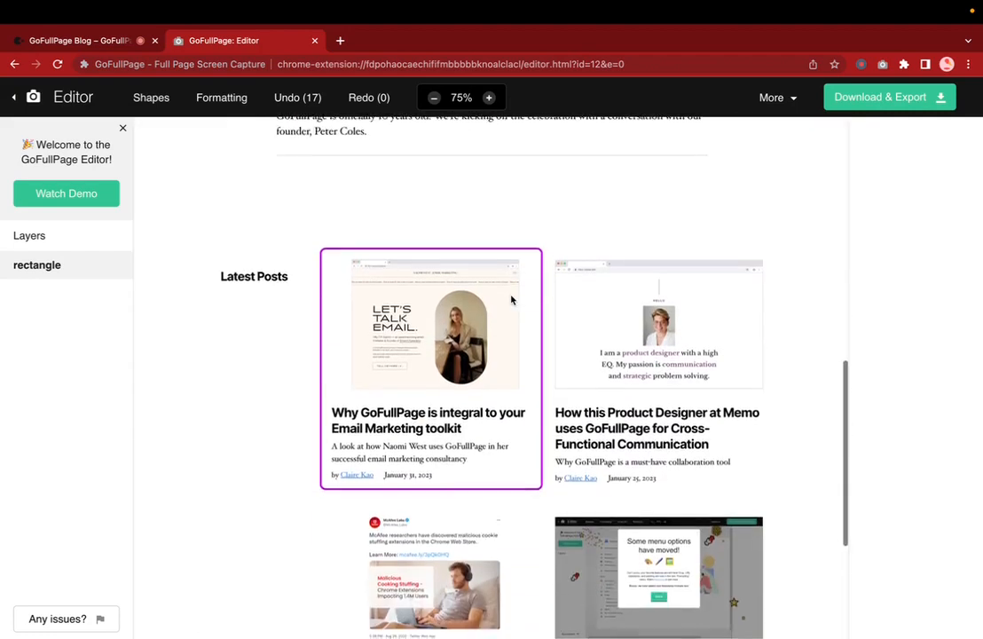
{"action": "left_click", "coordinate": [152, 99]}
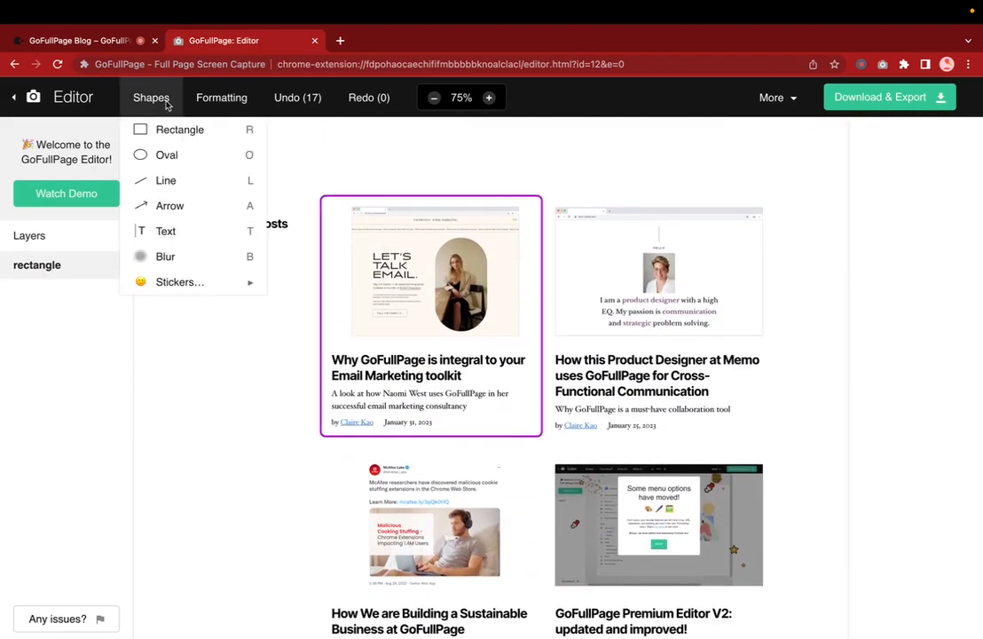
{"action": "left_click", "coordinate": [173, 156]}
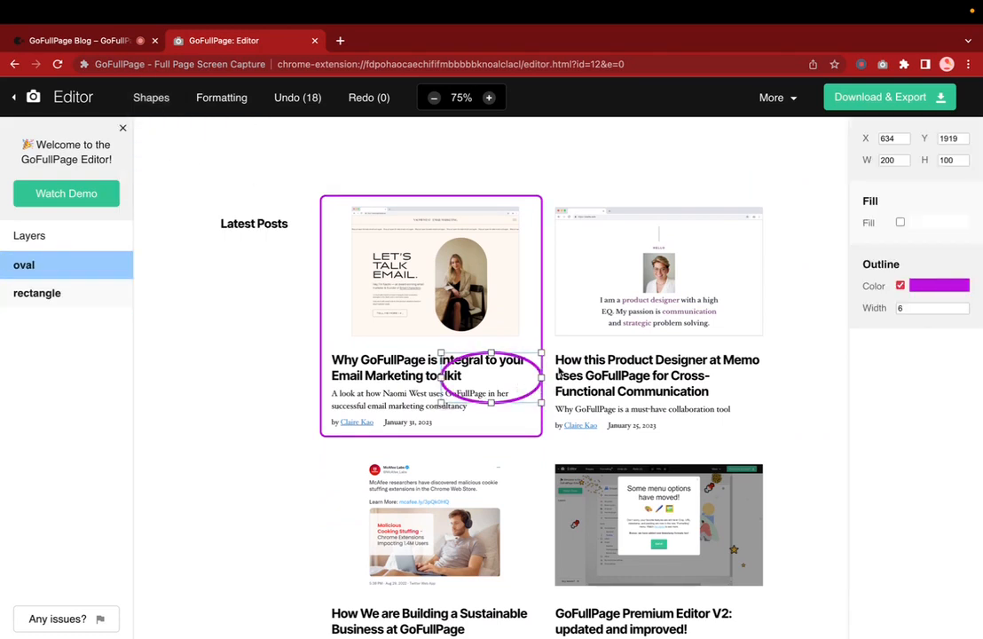
- Reduce the oval's outline width to 2
{"action": "left_click", "coordinate": [965, 312]}
{"action": "left_click", "coordinate": [964, 312]}
{"action": "left_click", "coordinate": [964, 312]}
{"action": "left_click", "coordinate": [964, 313]}
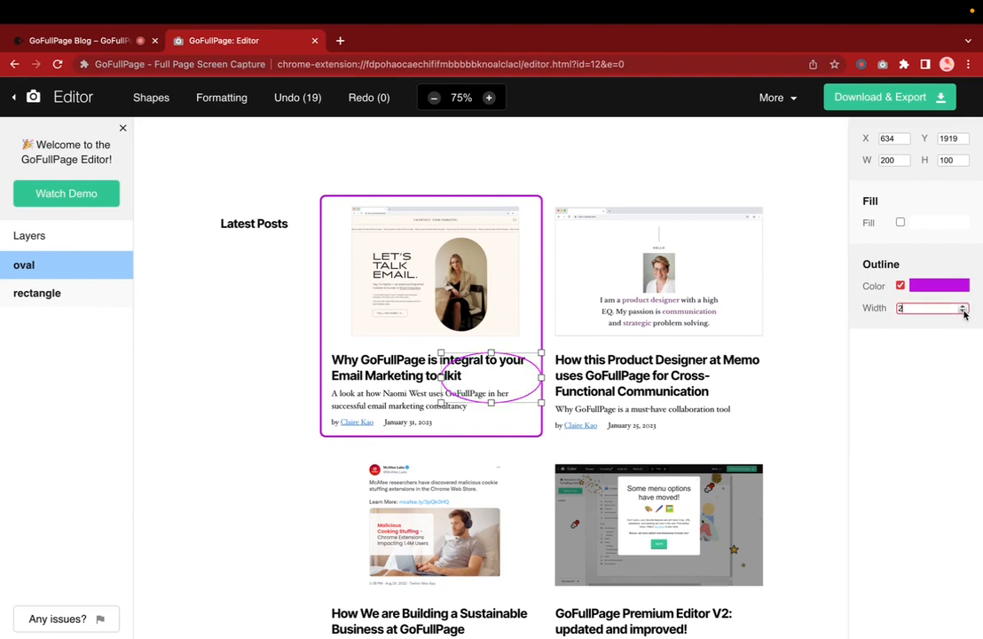
- Set the oval's outline width to 1 and fit it around the person's name in the first post's description, about 93 by 36
{"action": "left_click", "coordinate": [964, 312]}
{"action": "left_click_drag", "start_coordinate": [541, 353], "coordinate": [413, 400]}
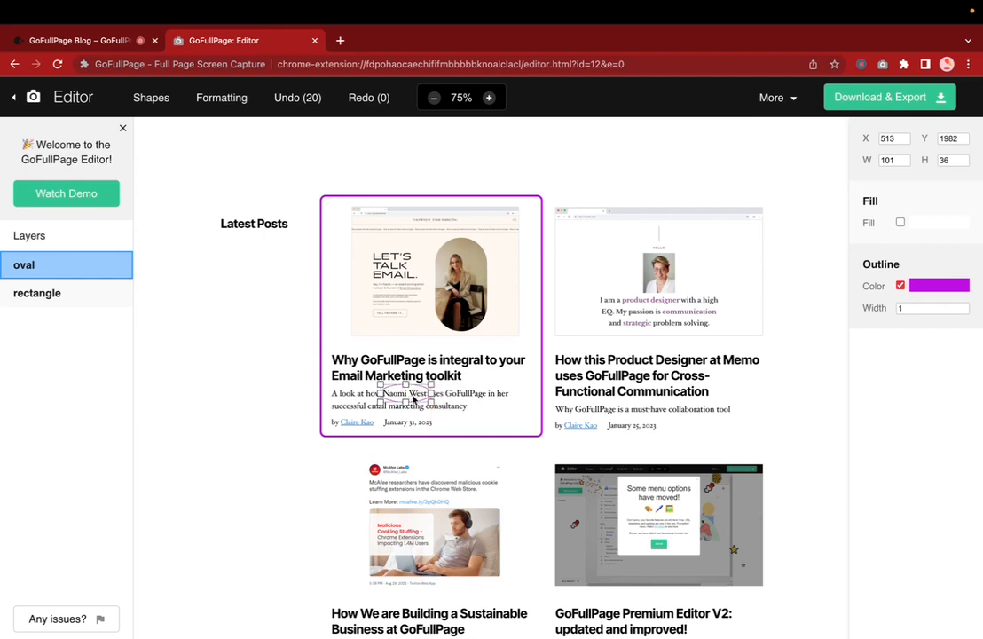
{"action": "left_click", "coordinate": [489, 98]}
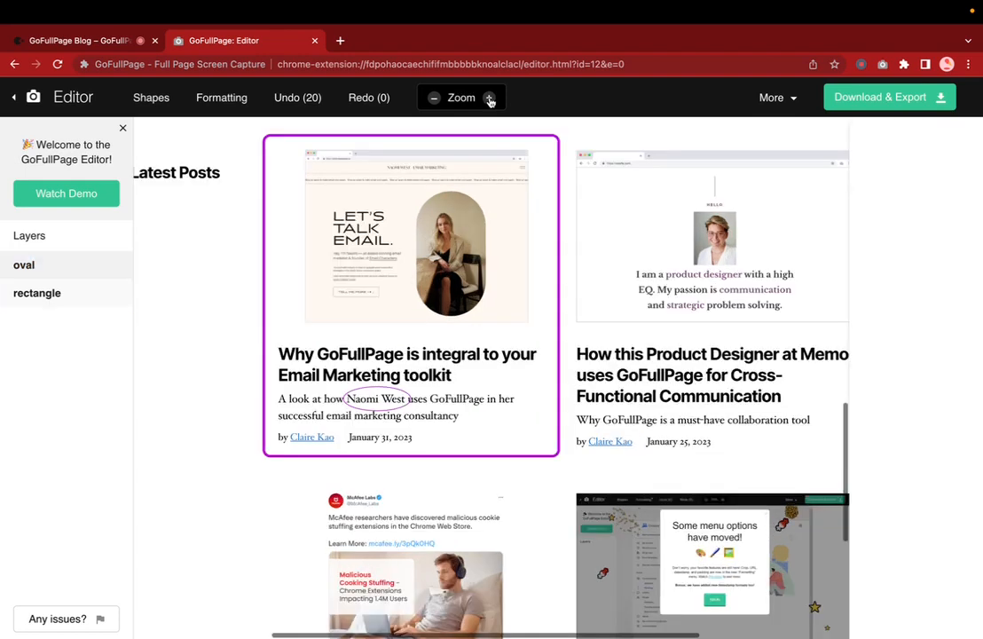
{"action": "left_click", "coordinate": [489, 98]}
{"action": "scroll", "coordinate": [362, 386], "scroll_direction": "left", "scroll_amount": 4}
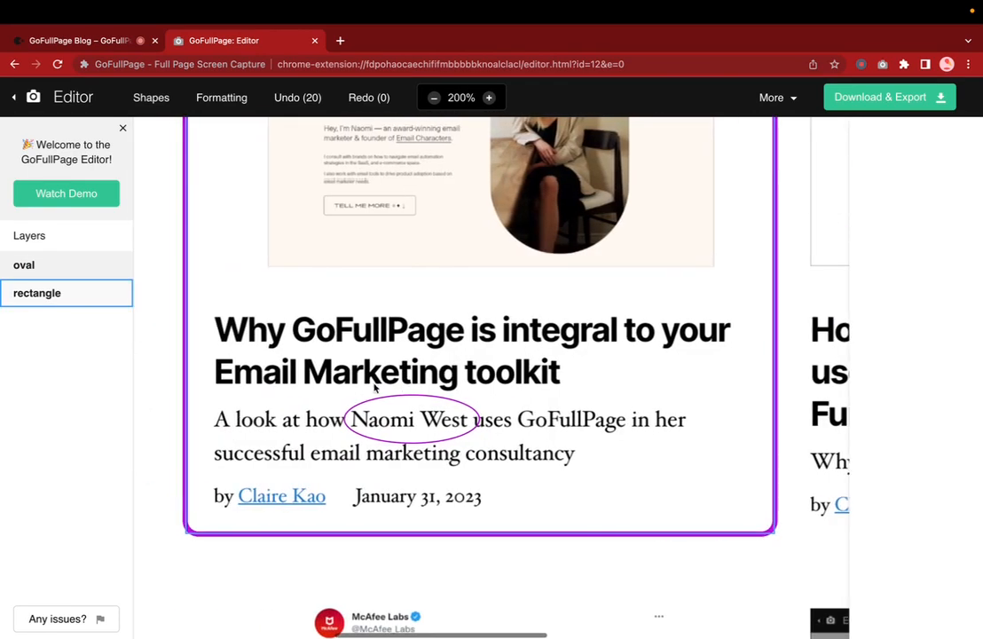
{"action": "left_click", "coordinate": [489, 98]}
{"action": "scroll", "coordinate": [566, 438], "scroll_direction": "down", "scroll_amount": 3}
{"action": "left_click", "coordinate": [633, 326]}
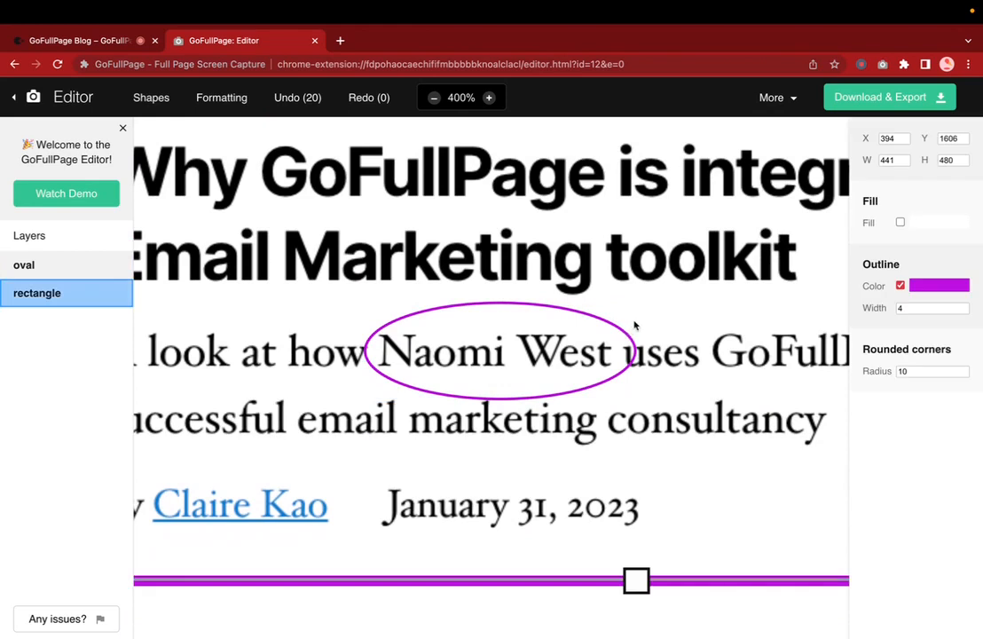
{"action": "left_click", "coordinate": [614, 337]}
{"action": "mouse_move", "coordinate": [637, 307]}
{"action": "left_mouse_down"}
{"action": "mouse_move", "coordinate": [614, 299]}
{"action": "mouse_move", "coordinate": [621, 309]}
{"action": "left_mouse_up"}
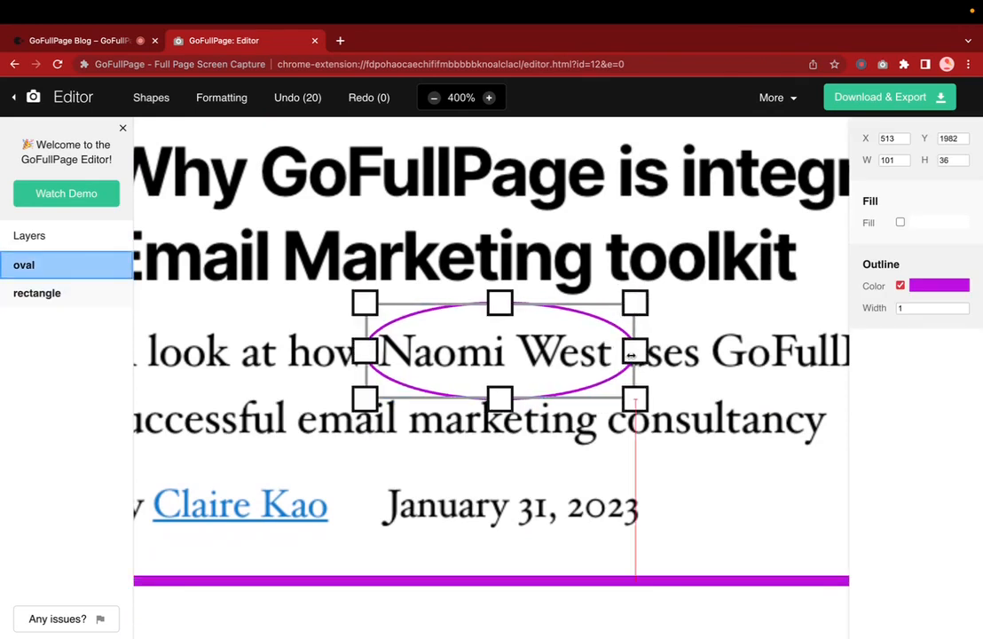
{"action": "left_click_drag", "start_coordinate": [365, 352], "coordinate": [406, 354]}
{"action": "mouse_move", "coordinate": [543, 324]}
{"action": "left_mouse_down"}
{"action": "mouse_move", "coordinate": [522, 323]}
{"action": "mouse_move", "coordinate": [531, 322]}
{"action": "left_mouse_up"}
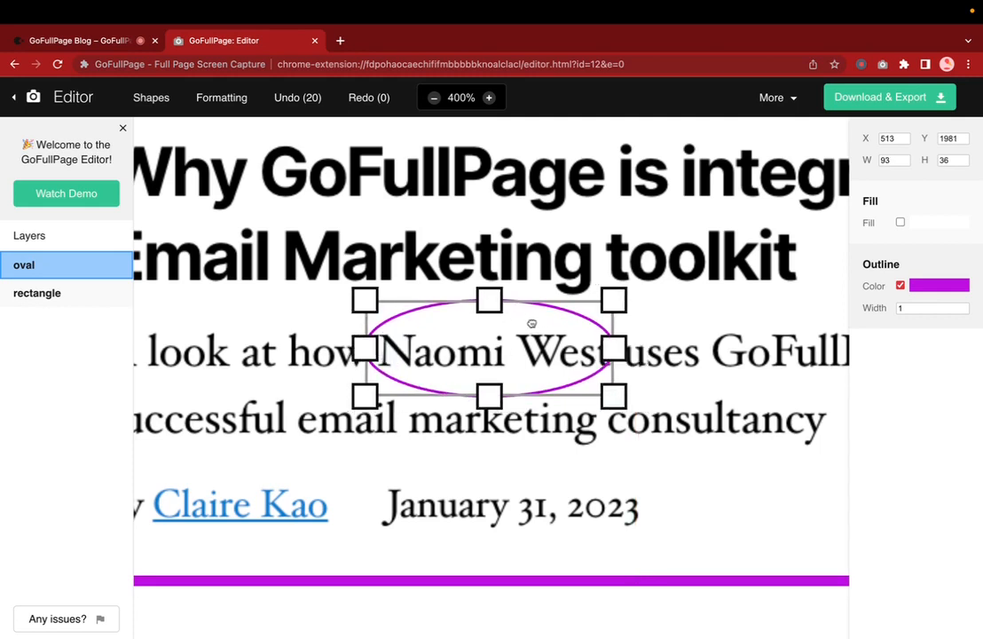
- Add a line shape and move it beneath the author and date line of the first post
{"action": "left_click", "coordinate": [434, 98]}
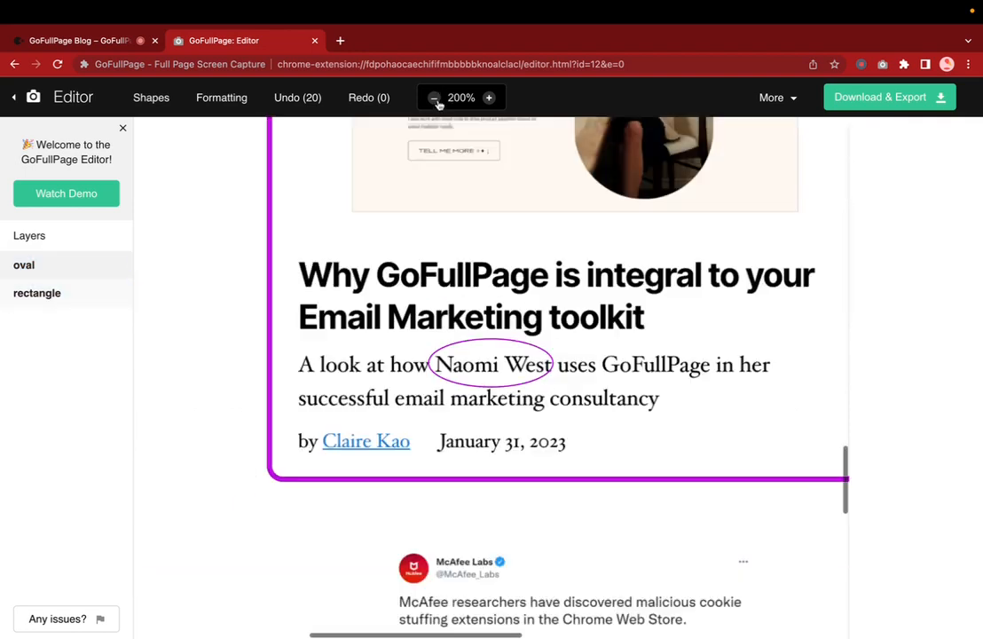
{"action": "left_click", "coordinate": [434, 98]}
{"action": "left_click", "coordinate": [434, 97]}
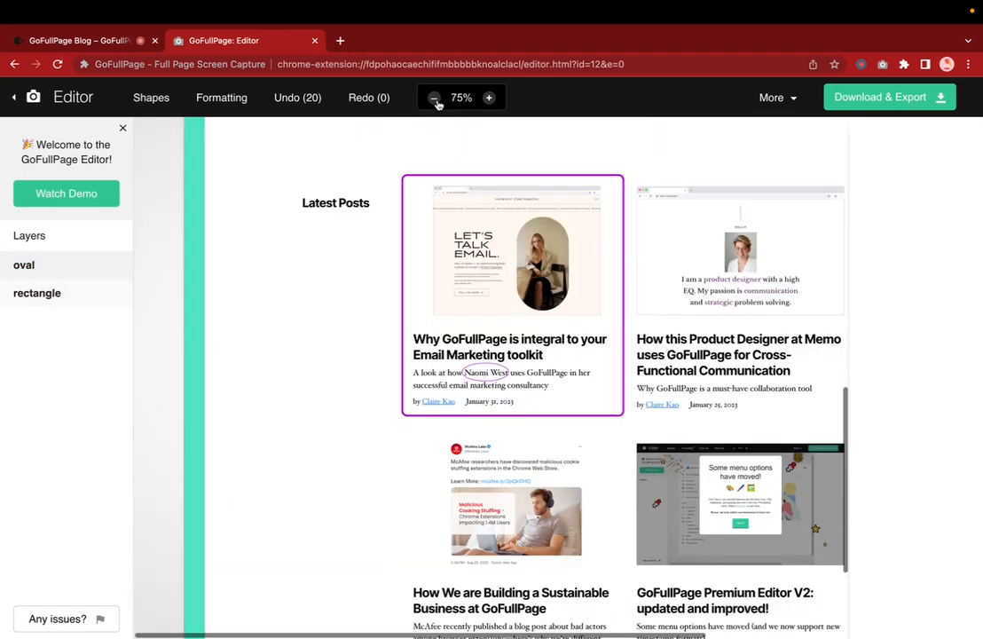
{"action": "left_click", "coordinate": [434, 98]}
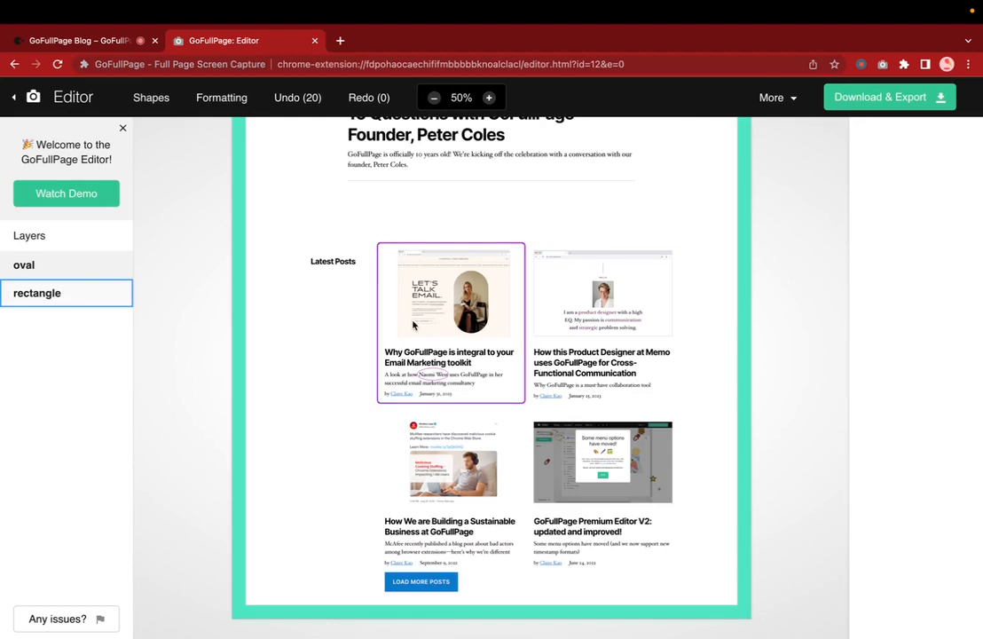
{"action": "mouse_move", "coordinate": [202, 108]}
{"action": "mouse_move", "coordinate": [154, 98]}
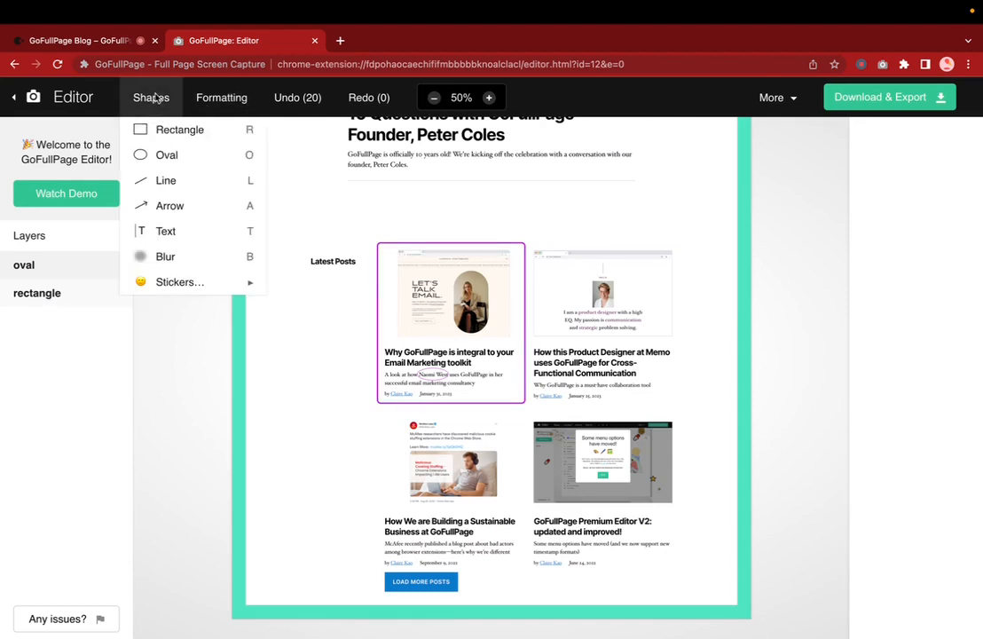
{"action": "left_click", "coordinate": [172, 180]}
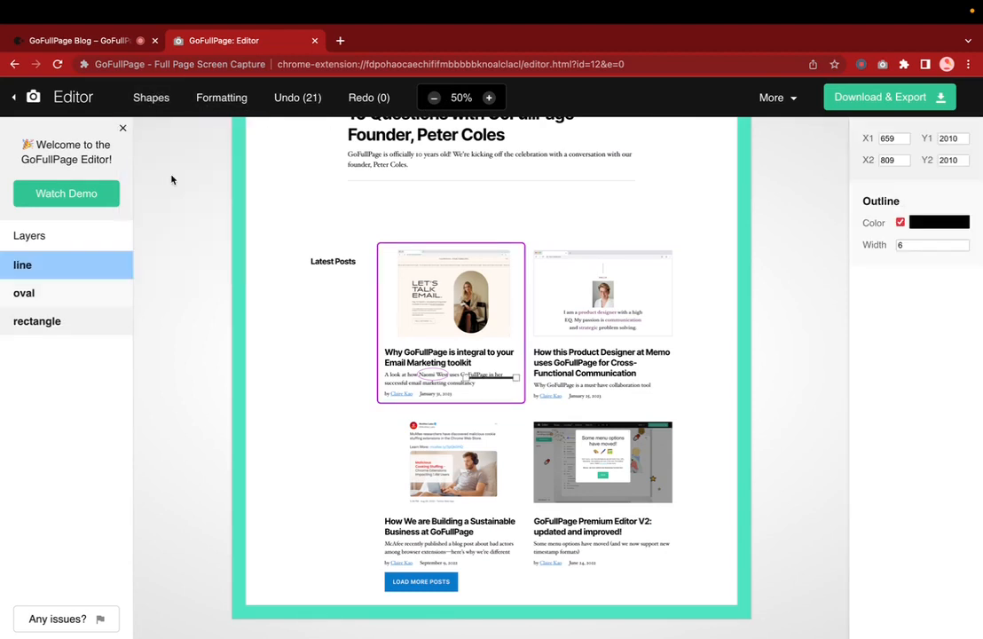
{"action": "left_click", "coordinate": [488, 97]}
{"action": "left_click", "coordinate": [488, 99]}
{"action": "mouse_move", "coordinate": [512, 377]}
{"action": "left_mouse_down"}
{"action": "mouse_move", "coordinate": [426, 428]}
{"action": "mouse_move", "coordinate": [373, 410]}
{"action": "mouse_move", "coordinate": [360, 416]}
{"action": "left_mouse_up"}
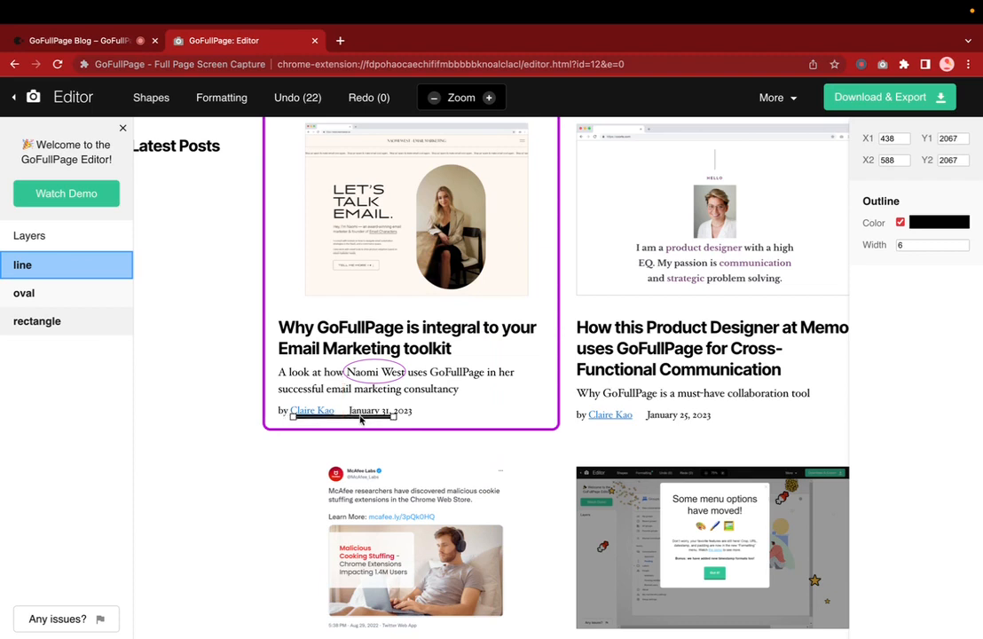
- Shorten the line to about 69 pixels and align it under the author's name in the first post
{"action": "left_click", "coordinate": [487, 98]}
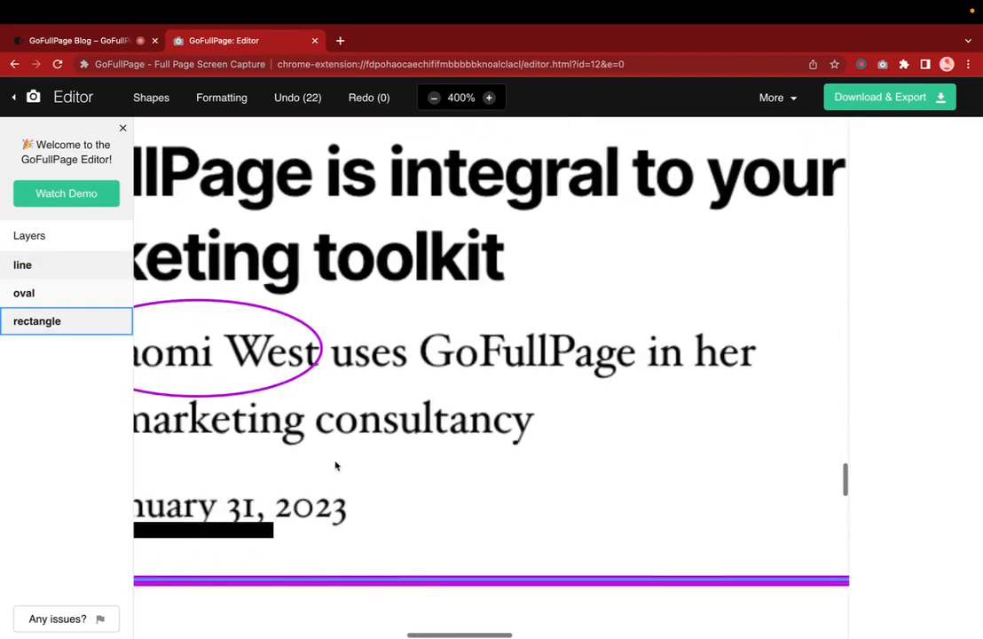
{"action": "left_click", "coordinate": [410, 530]}
{"action": "left_click_drag", "start_coordinate": [410, 530], "coordinate": [389, 527]}
{"action": "left_click_drag", "start_coordinate": [706, 526], "coordinate": [516, 524]}
{"action": "left_click_drag", "start_coordinate": [321, 530], "coordinate": [333, 527]}
{"action": "left_click", "coordinate": [505, 482]}
{"action": "left_click_drag", "start_coordinate": [479, 526], "coordinate": [474, 526]}
{"action": "left_click_drag", "start_coordinate": [596, 531], "coordinate": [599, 532]}
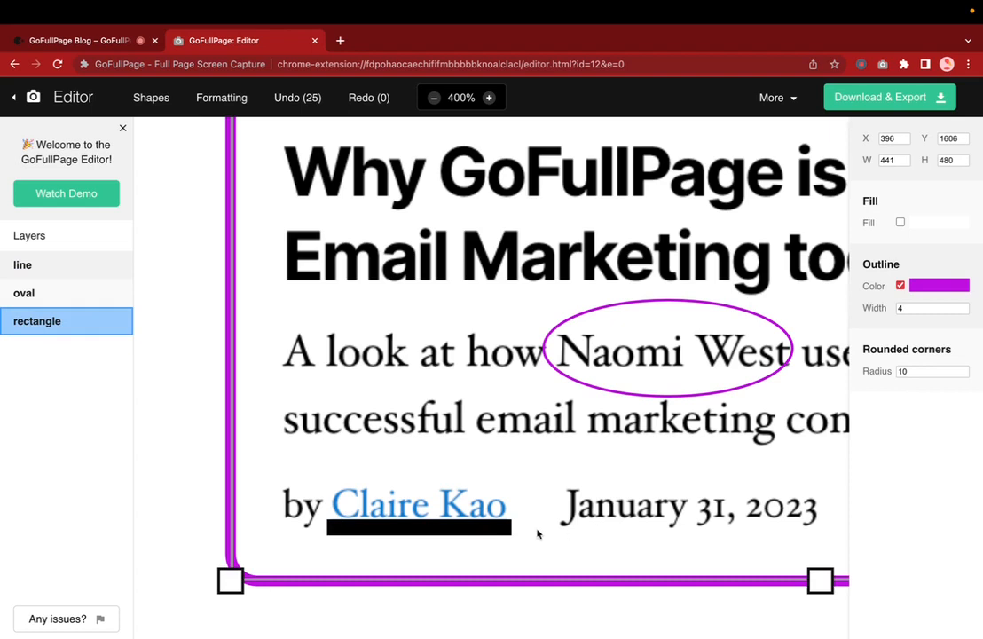
- Reduce the line's width to 3 and move it up close under the author's name
{"action": "left_click", "coordinate": [482, 528]}
{"action": "left_click", "coordinate": [918, 243]}
{"action": "left_click", "coordinate": [966, 252]}
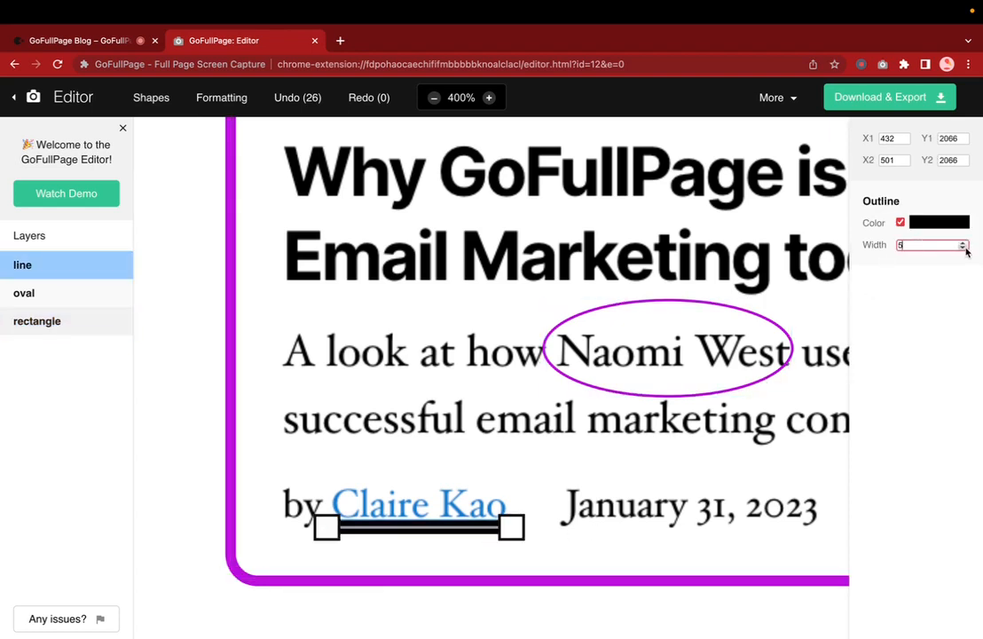
{"action": "left_click", "coordinate": [459, 528]}
{"action": "left_click_drag", "start_coordinate": [459, 529], "coordinate": [441, 523]}
{"action": "left_click", "coordinate": [507, 459]}
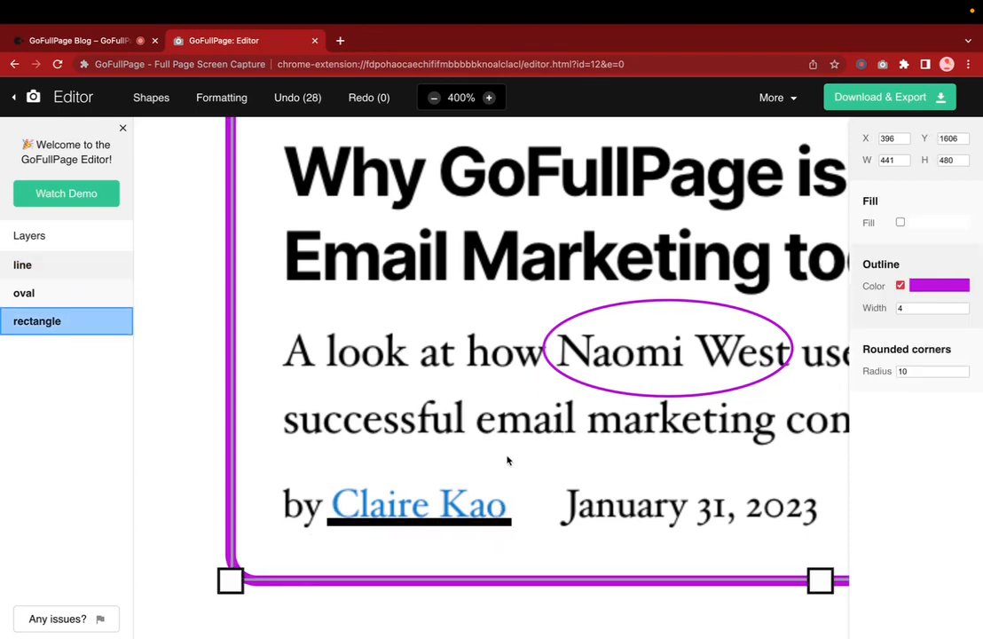
- Change the underline's color from the preset swatches to the same purple as the rectangle and oval
{"action": "left_click", "coordinate": [509, 521]}
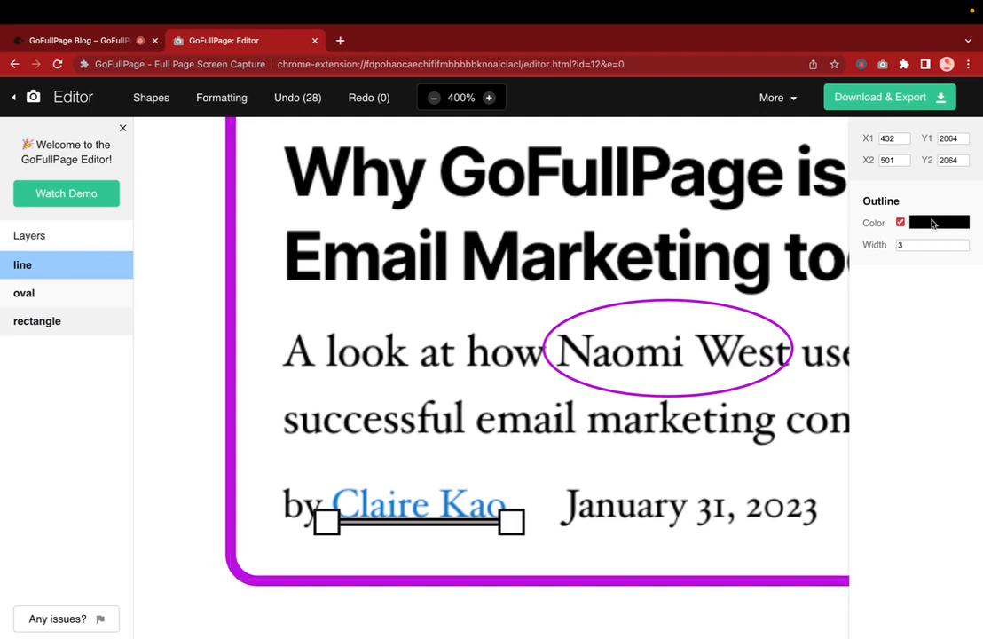
{"action": "left_click", "coordinate": [932, 223]}
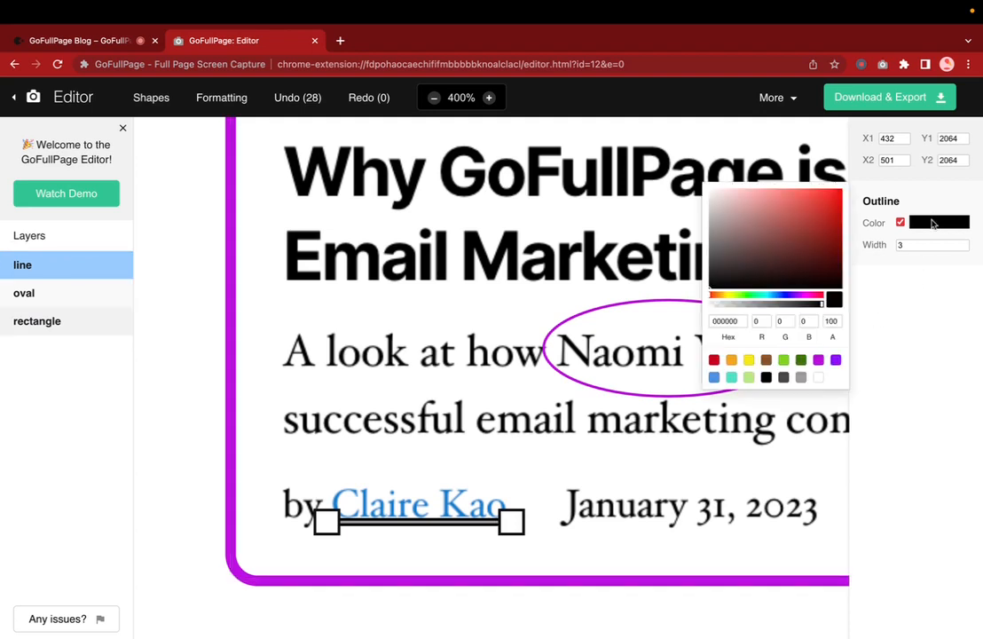
{"action": "left_click", "coordinate": [818, 360]}
{"action": "left_click", "coordinate": [574, 526]}
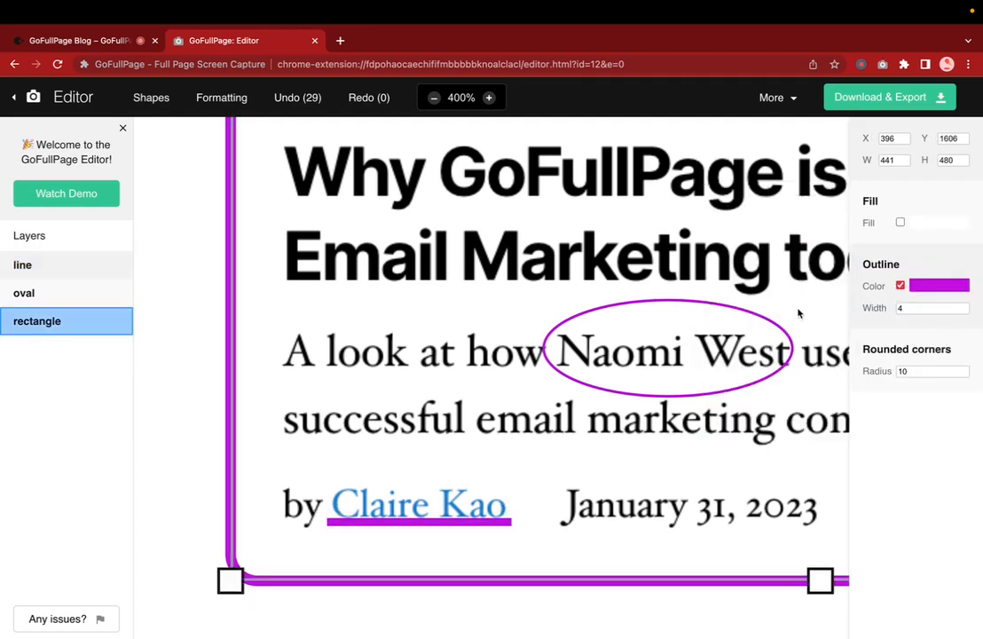
- Try a white fill on the rectangle at opacities of 0 and 93, and turn the fill off again
{"action": "left_click", "coordinate": [899, 223]}
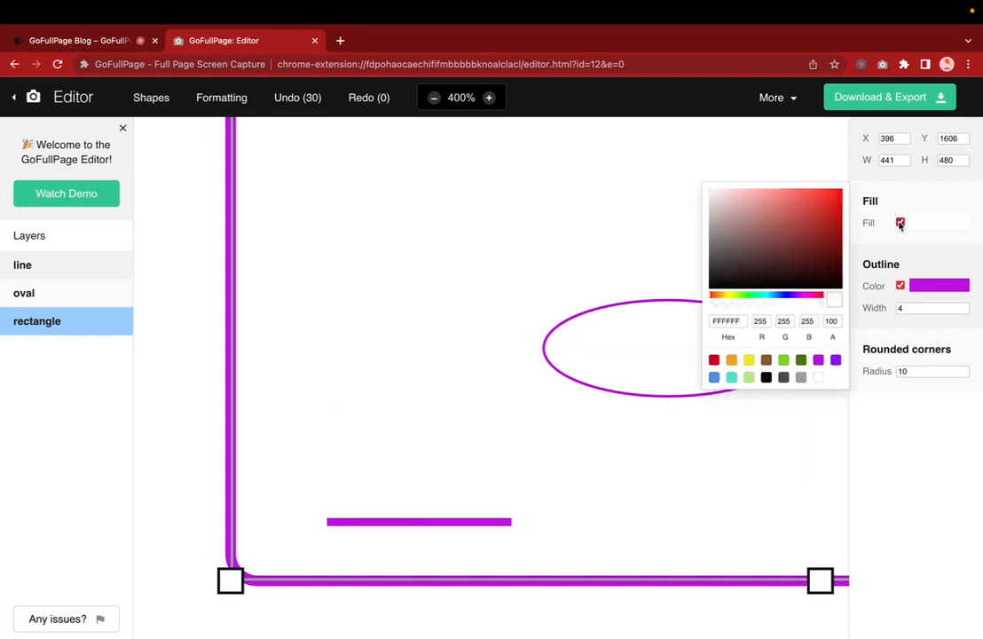
{"action": "left_click_drag", "start_coordinate": [822, 307], "coordinate": [711, 308]}
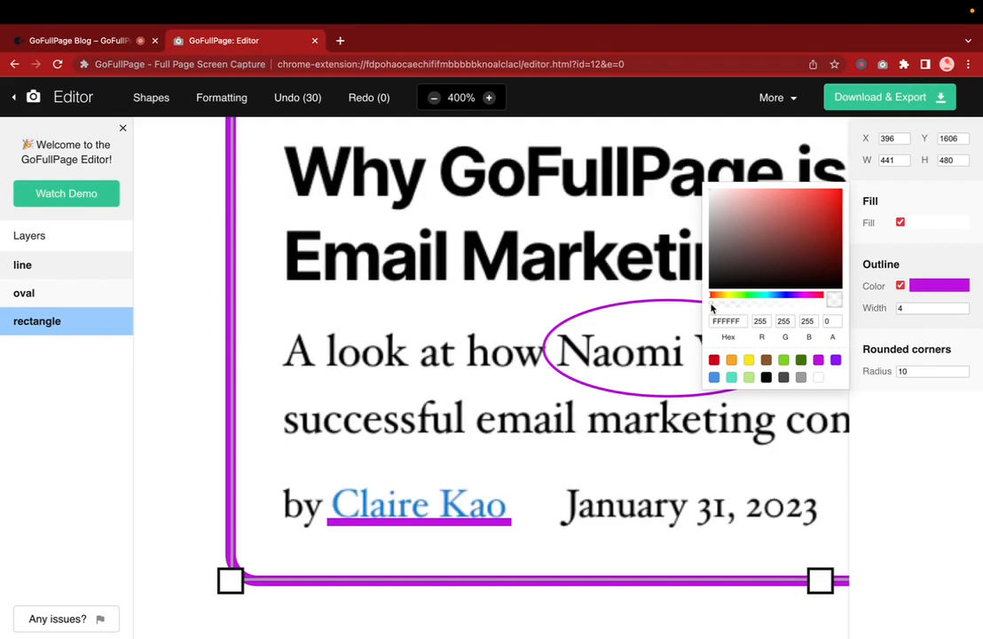
{"action": "left_click_drag", "start_coordinate": [789, 307], "coordinate": [815, 307]}
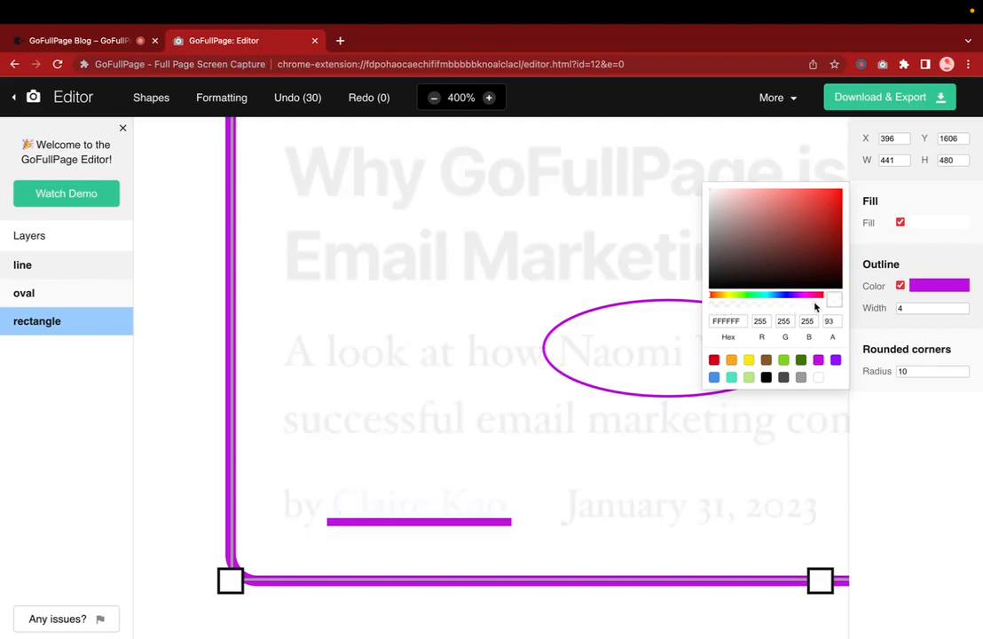
{"action": "left_click", "coordinate": [900, 222]}
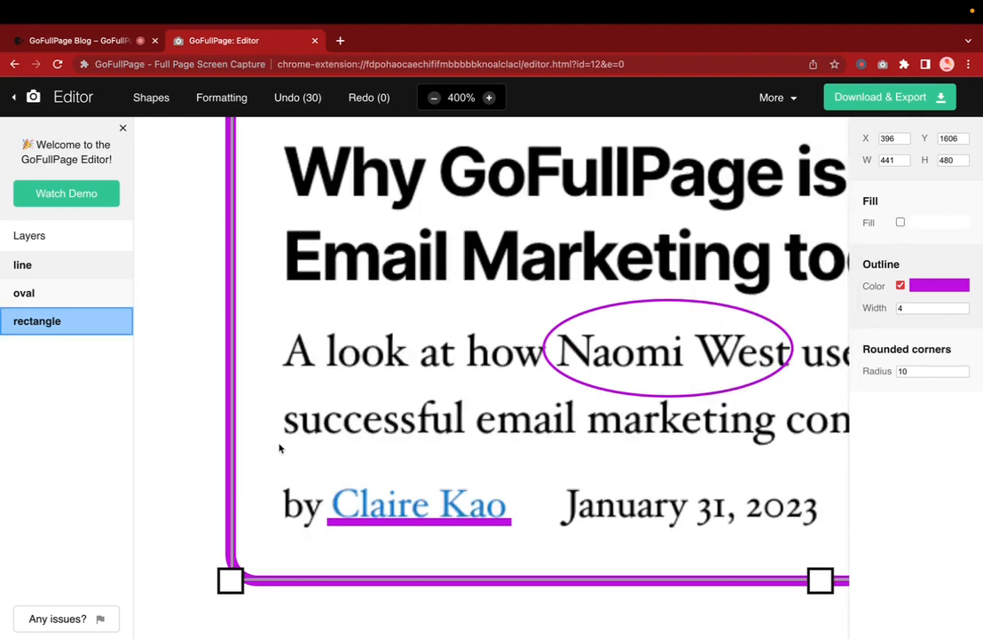
- Examine the annotated first post together with the rest of the Latest Posts section
{"action": "left_click", "coordinate": [434, 97]}
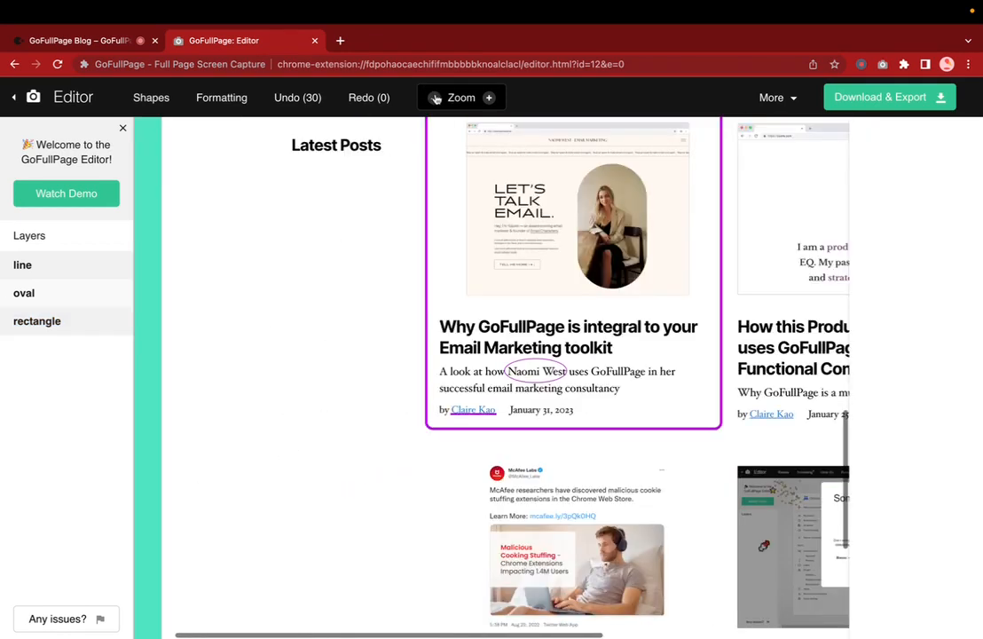
{"action": "left_click", "coordinate": [434, 98]}
{"action": "scroll", "coordinate": [571, 352], "scroll_direction": "up", "scroll_amount": 1}
{"action": "scroll", "coordinate": [570, 352], "scroll_direction": "down", "scroll_amount": 2}
{"action": "scroll", "coordinate": [571, 352], "scroll_direction": "up", "scroll_amount": 2}
{"action": "scroll", "coordinate": [570, 352], "scroll_direction": "right", "scroll_amount": 3}
{"action": "scroll", "coordinate": [570, 352], "scroll_direction": "down", "scroll_amount": 4}
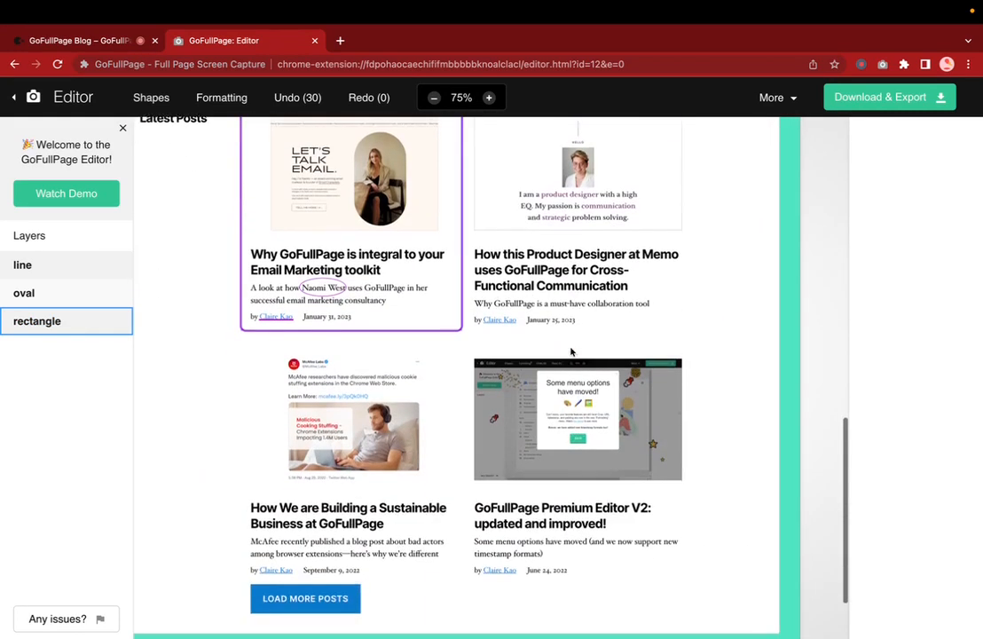
{"action": "scroll", "coordinate": [571, 352], "scroll_direction": "down", "scroll_amount": 1}
{"action": "scroll", "coordinate": [570, 352], "scroll_direction": "up", "scroll_amount": 5}
{"action": "scroll", "coordinate": [570, 352], "scroll_direction": "left", "scroll_amount": 3}
{"action": "scroll", "coordinate": [571, 352], "scroll_direction": "up", "scroll_amount": 1}
- Add an arrow shape over the first post in the Latest Posts section
{"action": "mouse_move", "coordinate": [156, 83]}
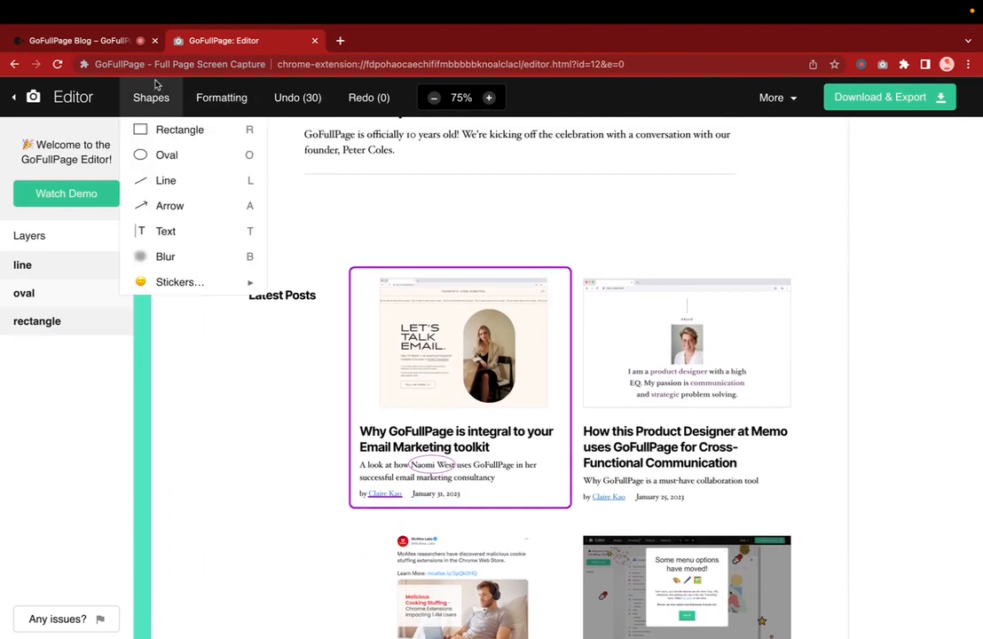
{"action": "left_click", "coordinate": [187, 209]}
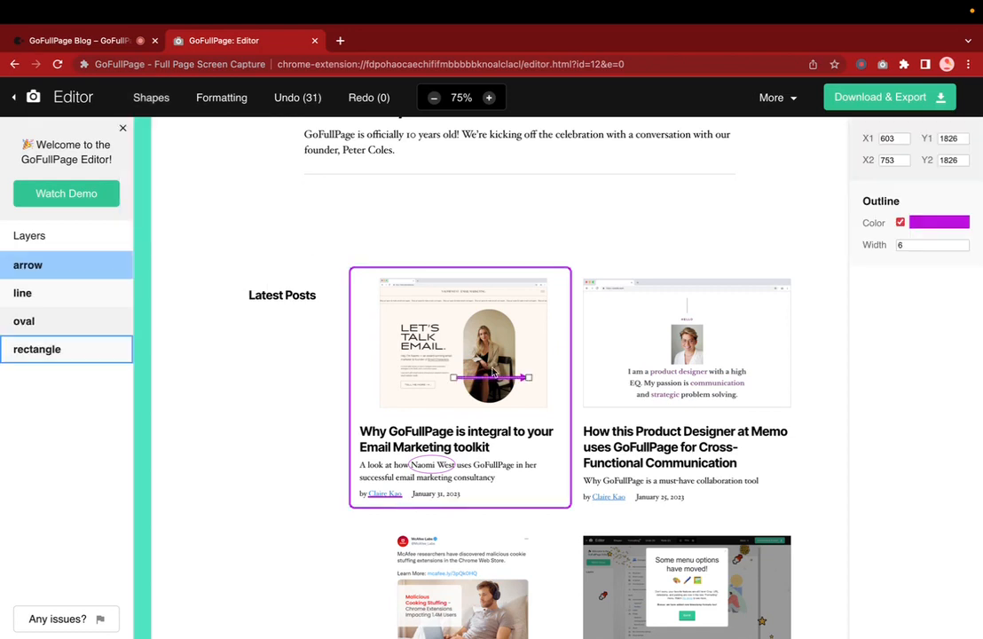
- Try placing the arrow at a downward slant above the first post, and undo that placement while keeping the arrow
{"action": "left_click_drag", "start_coordinate": [354, 374], "coordinate": [446, 258]}
{"action": "mouse_move", "coordinate": [384, 256]}
{"action": "left_mouse_down"}
{"action": "mouse_move", "coordinate": [658, 158]}
{"action": "mouse_move", "coordinate": [450, 171]}
{"action": "mouse_move", "coordinate": [385, 270]}
{"action": "left_mouse_up"}
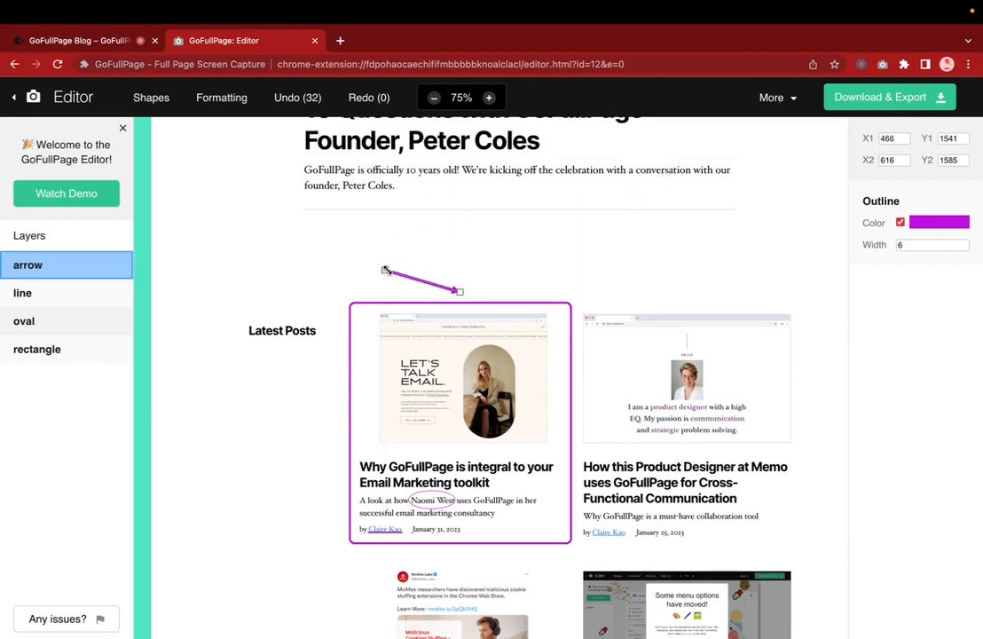
{"action": "left_click", "coordinate": [302, 98]}
{"action": "left_click", "coordinate": [359, 98]}
{"action": "left_click", "coordinate": [293, 100]}
{"action": "left_click", "coordinate": [295, 102]}
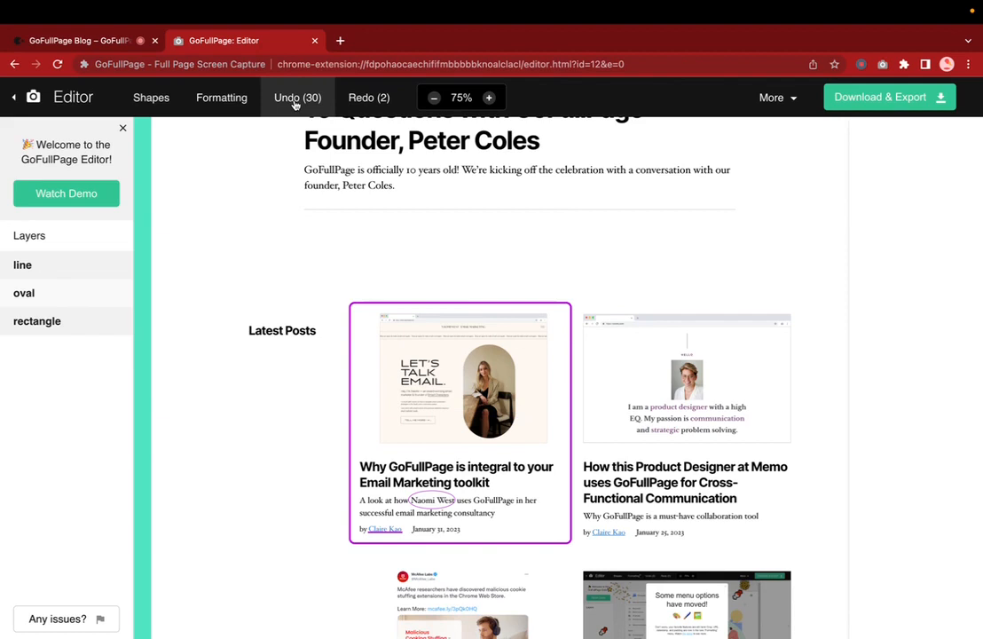
{"action": "left_click", "coordinate": [364, 98]}
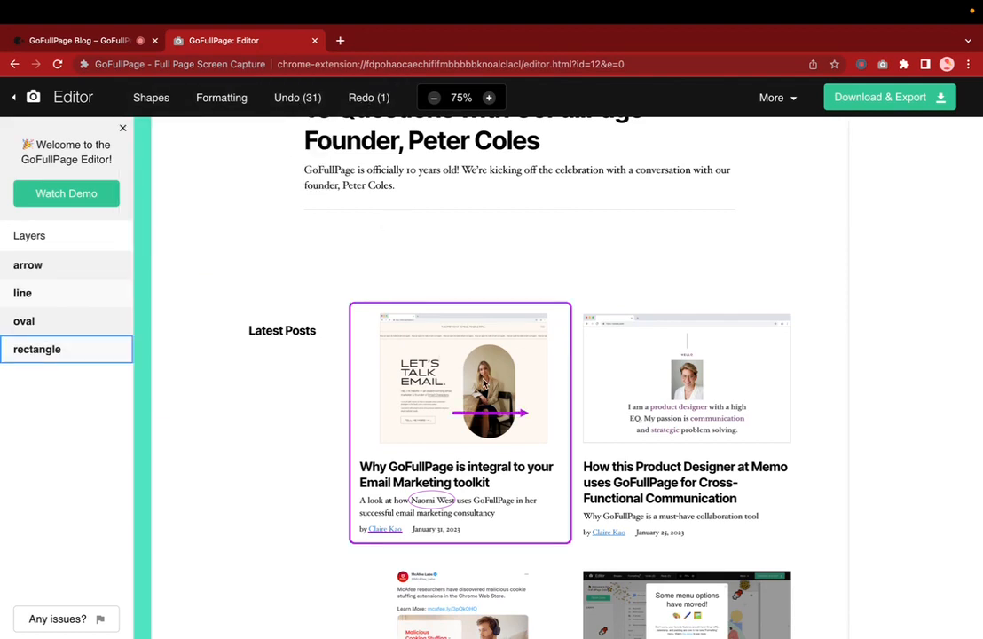
- Move the arrow beside the first post so it points at the purple rectangle, and set its width to 60
{"action": "left_click_drag", "start_coordinate": [475, 413], "coordinate": [307, 423]}
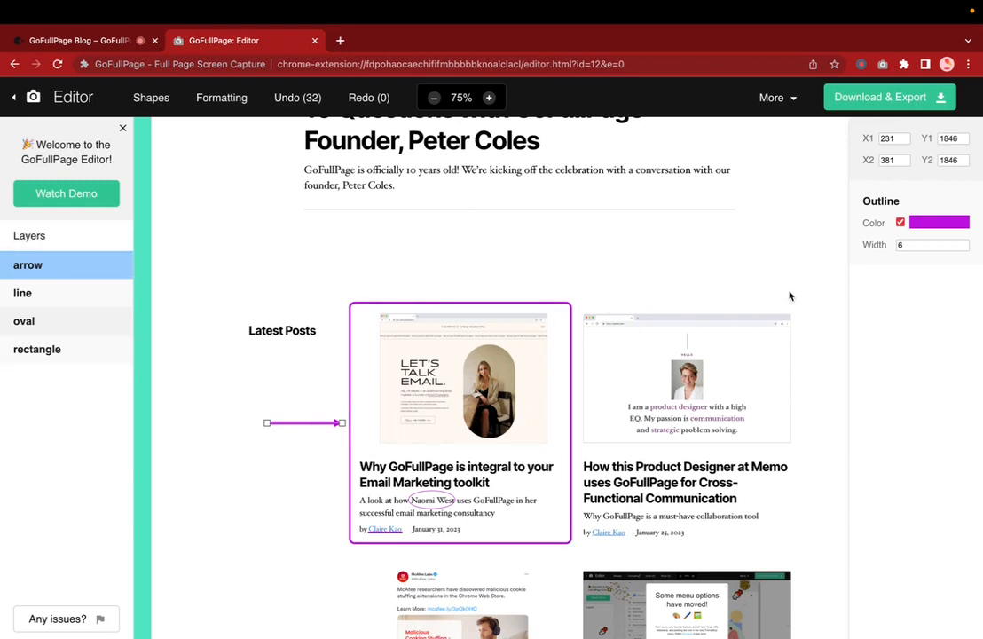
{"action": "left_click", "coordinate": [907, 245]}
{"action": "type", "text": "0"}
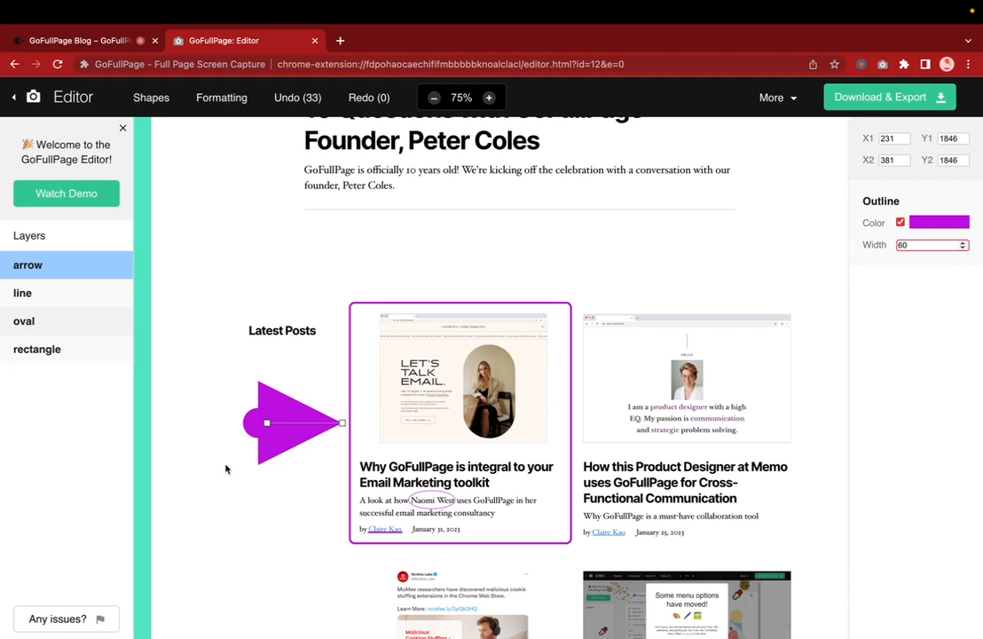
- Lengthen the arrow's tail to X1 157 and set the arrow's width to 30 after trying 40
{"action": "left_click", "coordinate": [260, 427]}
{"action": "left_click_drag", "start_coordinate": [266, 423], "coordinate": [229, 422]}
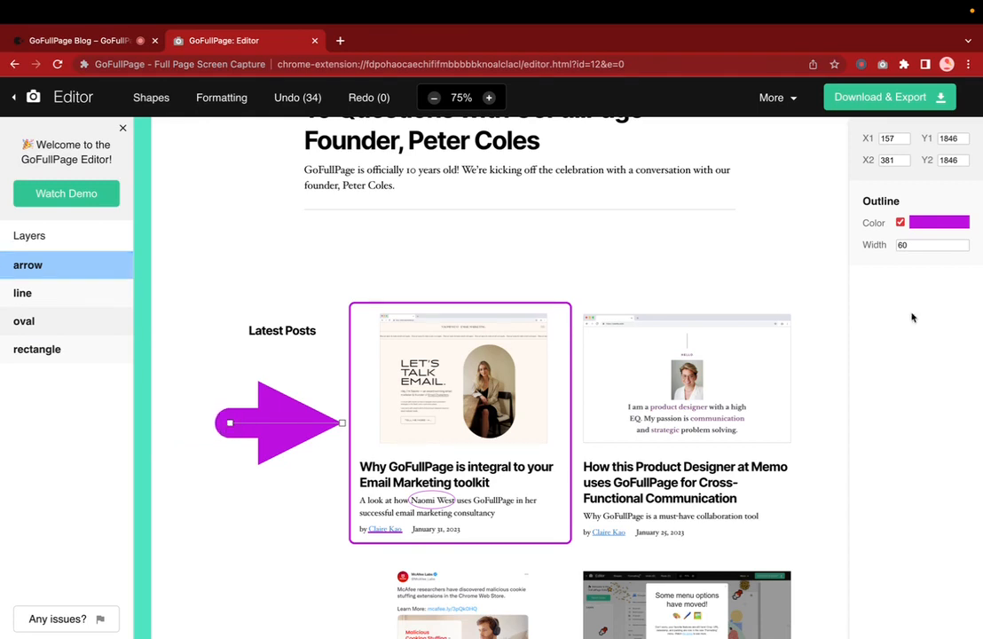
{"action": "double_click", "coordinate": [914, 245]}
{"action": "type", "text": "40"}
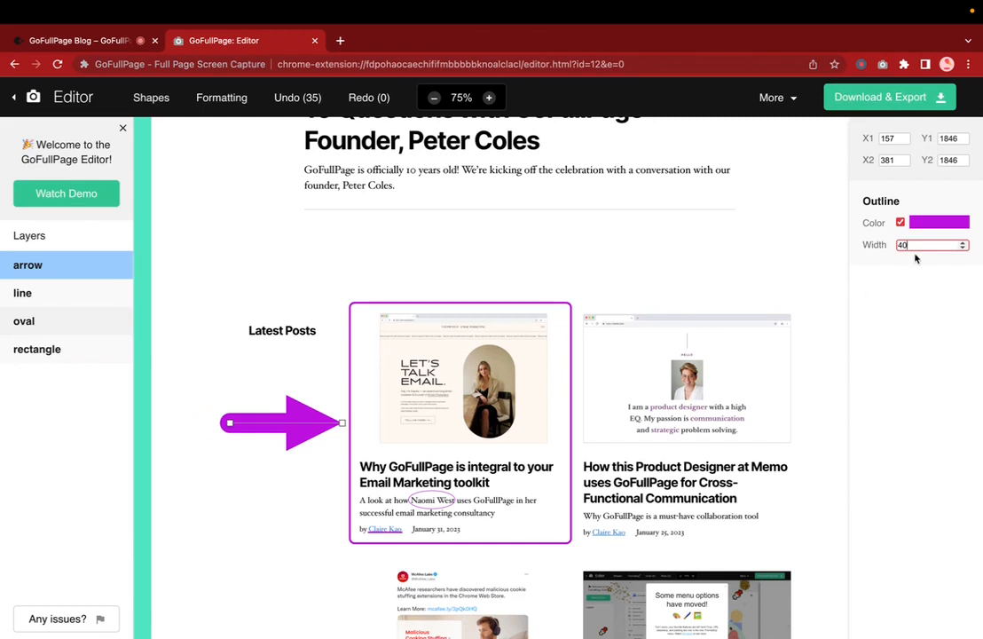
{"action": "key", "text": "BackSpace"}
{"action": "key", "text": "BackSpace"}
{"action": "type", "text": "30"}
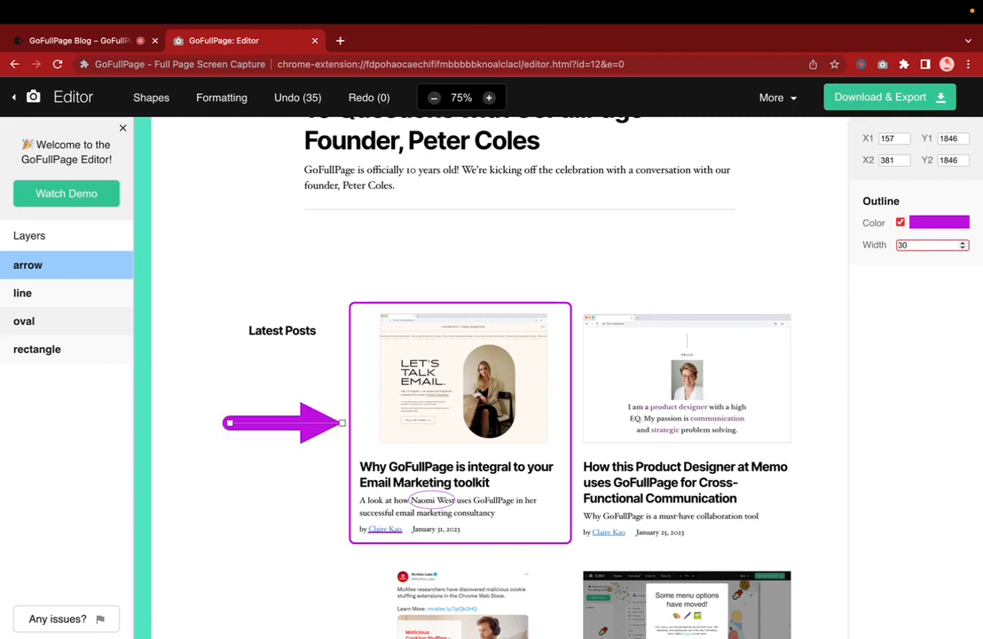
- Deselect the arrow and check how it looks within the whole annotated capture
{"action": "left_click", "coordinate": [726, 253]}
{"action": "left_click_drag", "start_coordinate": [306, 425], "coordinate": [306, 422]}
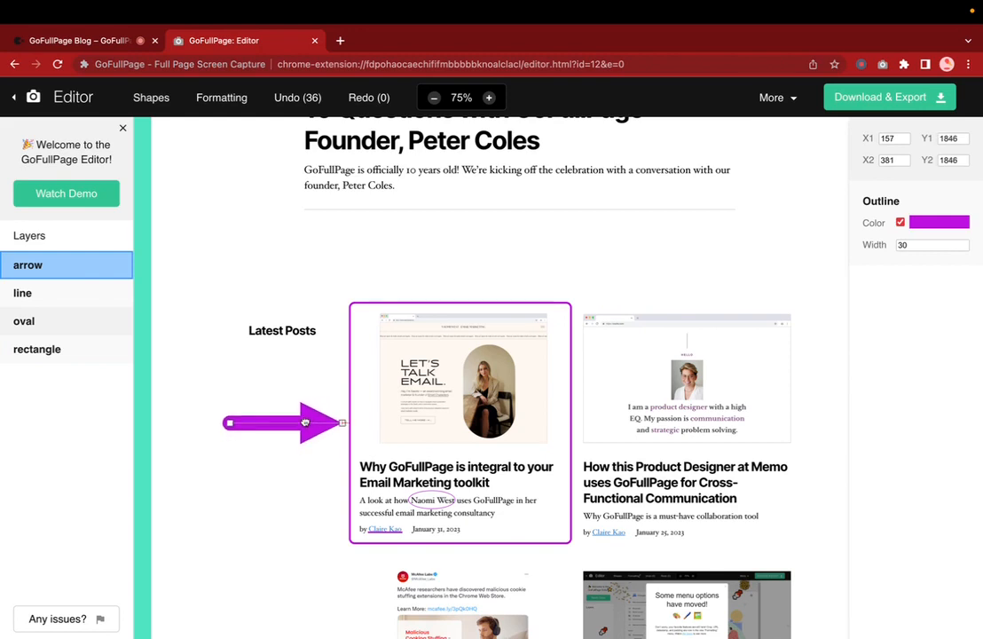
{"action": "left_click", "coordinate": [505, 279]}
{"action": "scroll", "coordinate": [581, 465], "scroll_direction": "down", "scroll_amount": 2}
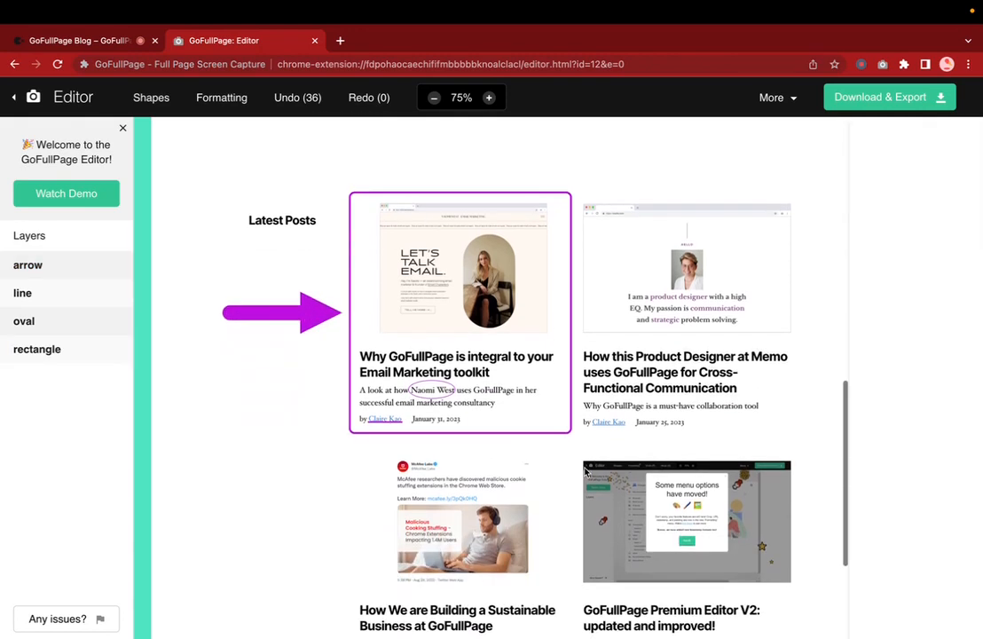
{"action": "left_click", "coordinate": [434, 98]}
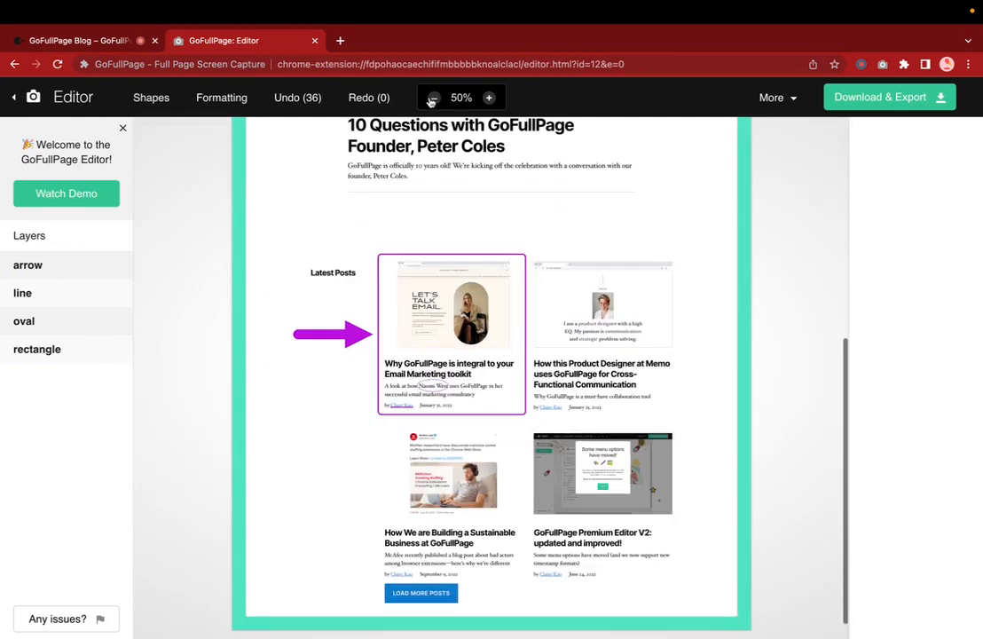
{"action": "left_click", "coordinate": [434, 98]}
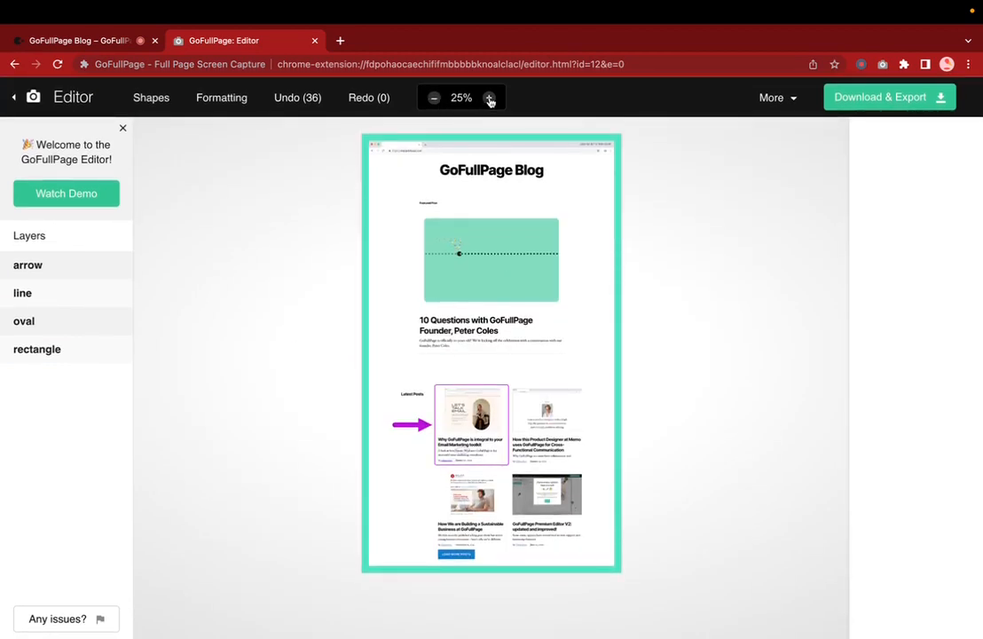
{"action": "left_click", "coordinate": [489, 98]}
- Add a text shape above the first post in Latest Posts reading "Check out our latest post!"
{"action": "left_click", "coordinate": [170, 100]}
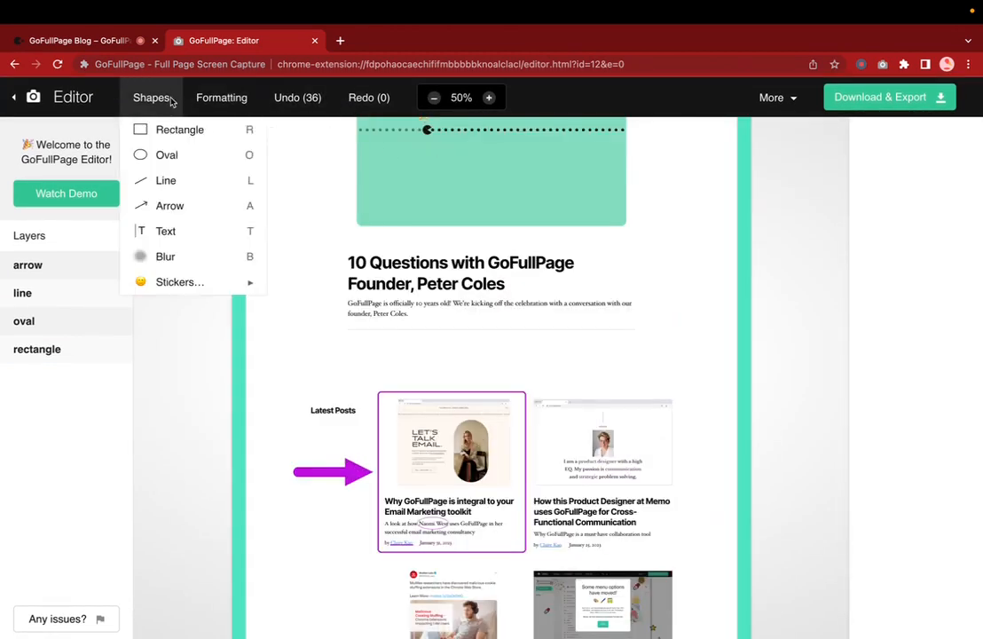
{"action": "left_click", "coordinate": [177, 233]}
{"action": "left_click_drag", "start_coordinate": [480, 376], "coordinate": [484, 377]}
{"action": "double_click", "coordinate": [483, 377]}
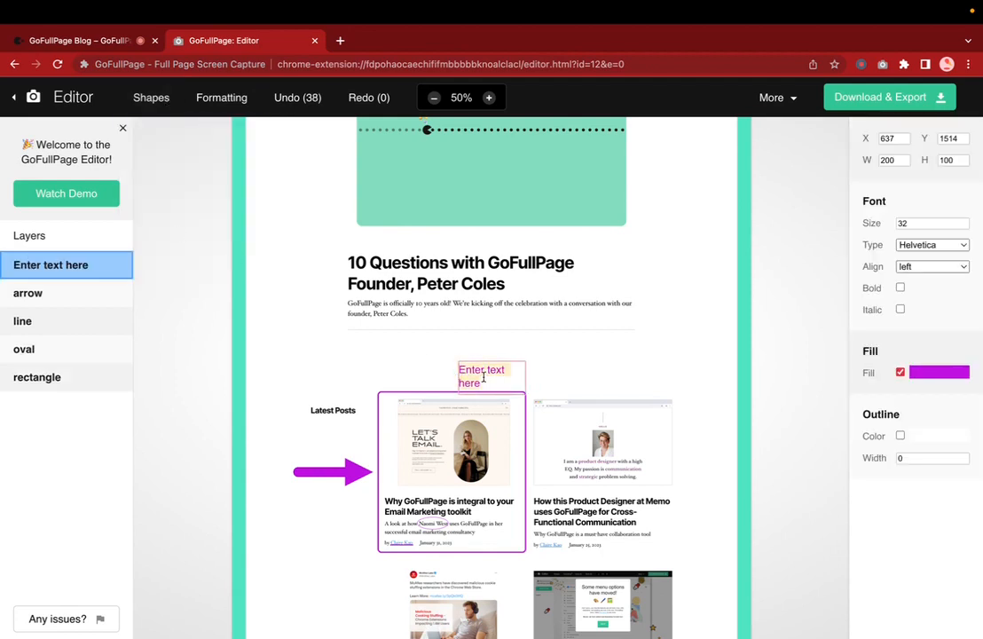
{"action": "type", "text": "Check i"}
{"action": "type", "text": "u"}
{"action": "key", "text": "BackSpace"}
{"action": "key", "text": "BackSpace"}
{"action": "type", "text": "out our latest post!"}
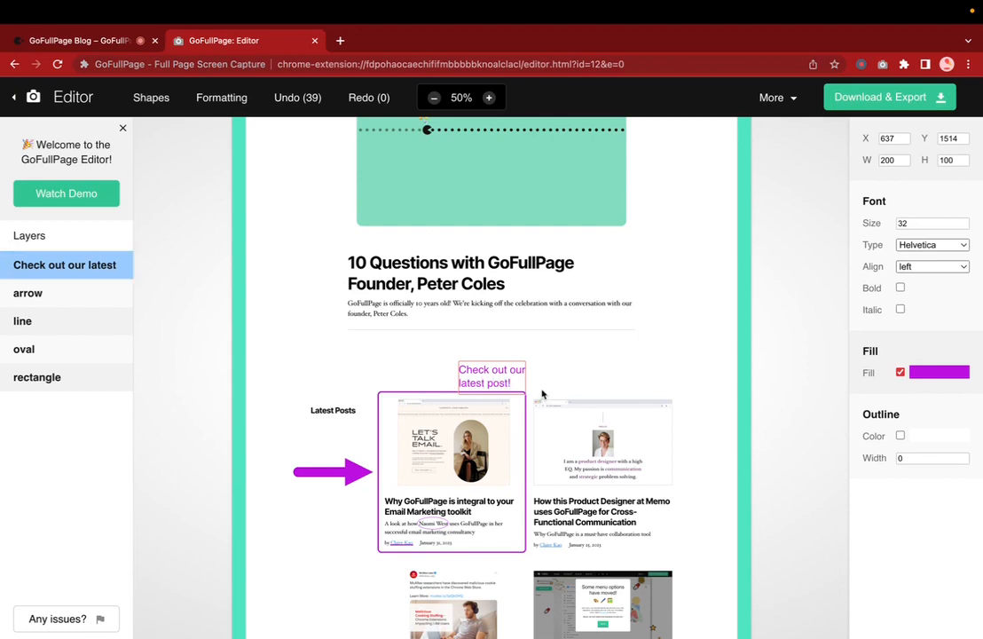
- Move the text above the arrow's tail, at X 57, Y 1712, and set its font size to 25
{"action": "left_click", "coordinate": [560, 377]}
{"action": "left_click_drag", "start_coordinate": [496, 371], "coordinate": [301, 435]}
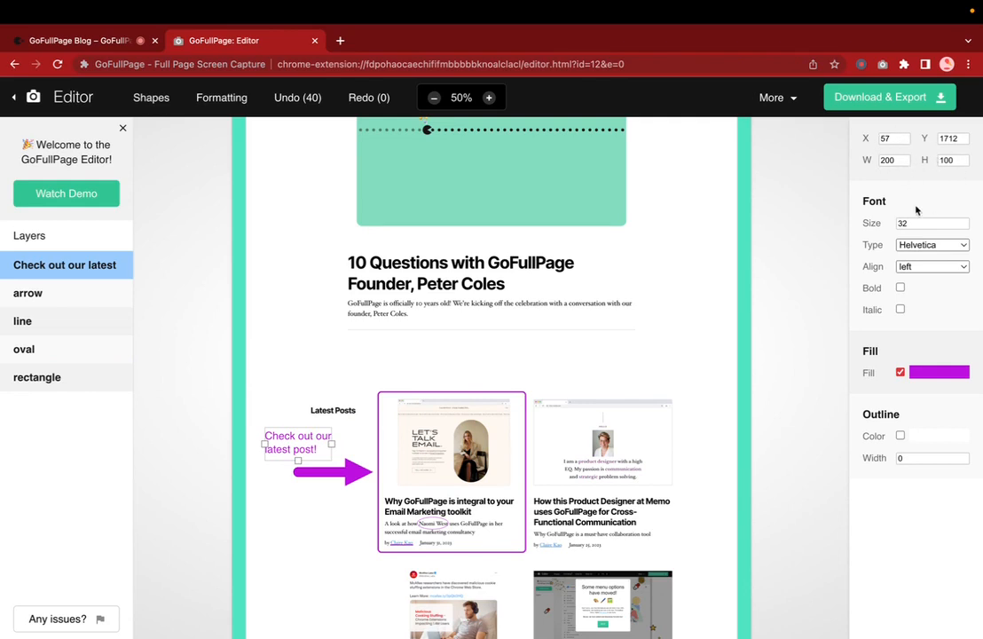
{"action": "left_click", "coordinate": [962, 224]}
{"action": "left_click", "coordinate": [962, 221]}
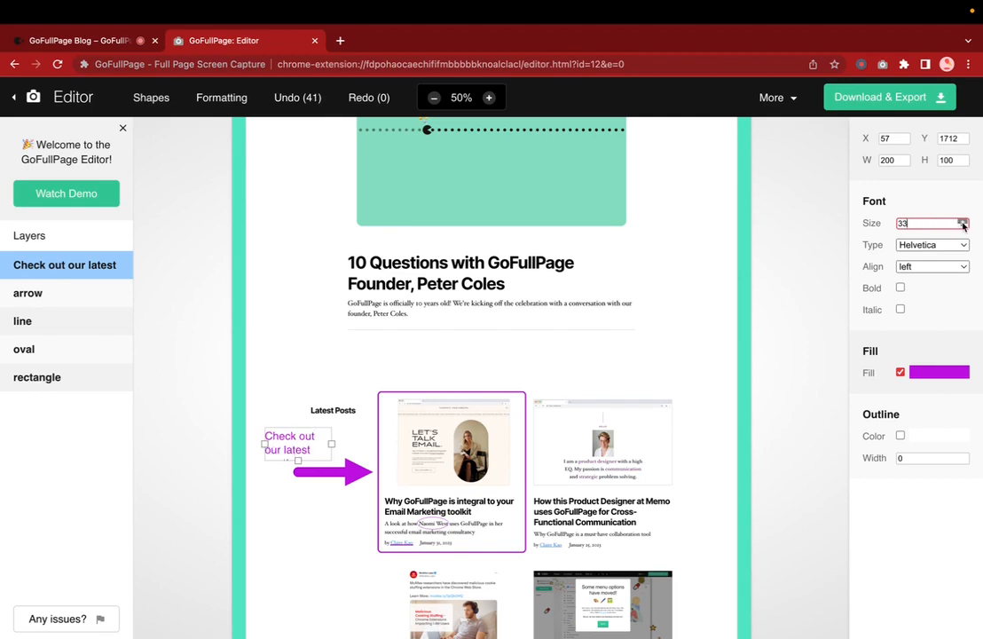
{"action": "left_click", "coordinate": [962, 227]}
{"action": "left_click", "coordinate": [962, 227]}
{"action": "left_click", "coordinate": [963, 228]}
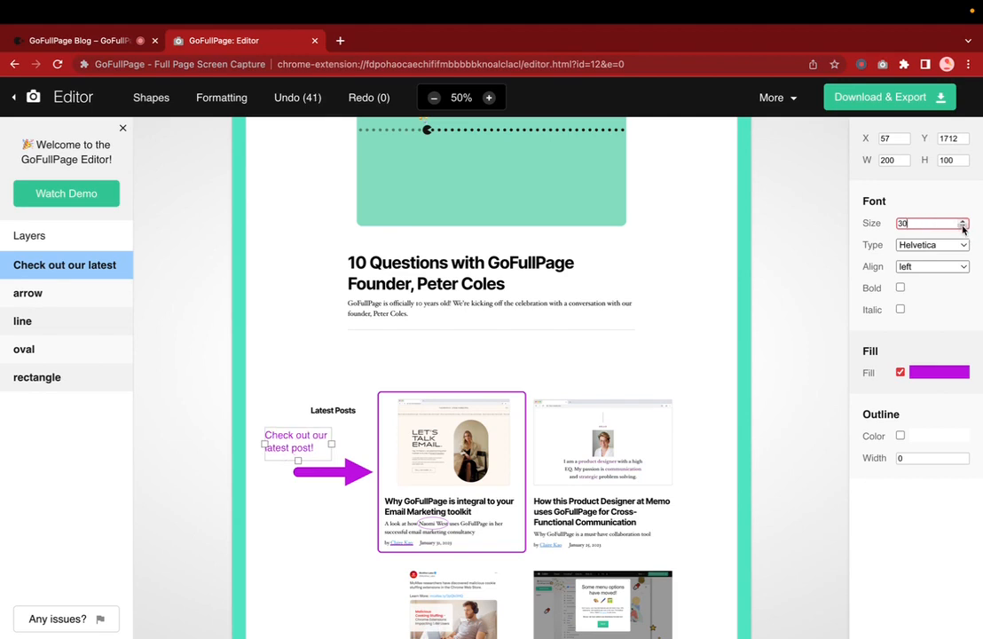
{"action": "double_click", "coordinate": [918, 223]}
{"action": "type", "text": "60"}
{"action": "key", "text": "BackSpace"}
{"action": "key", "text": "BackSpace"}
{"action": "type", "text": "25"}
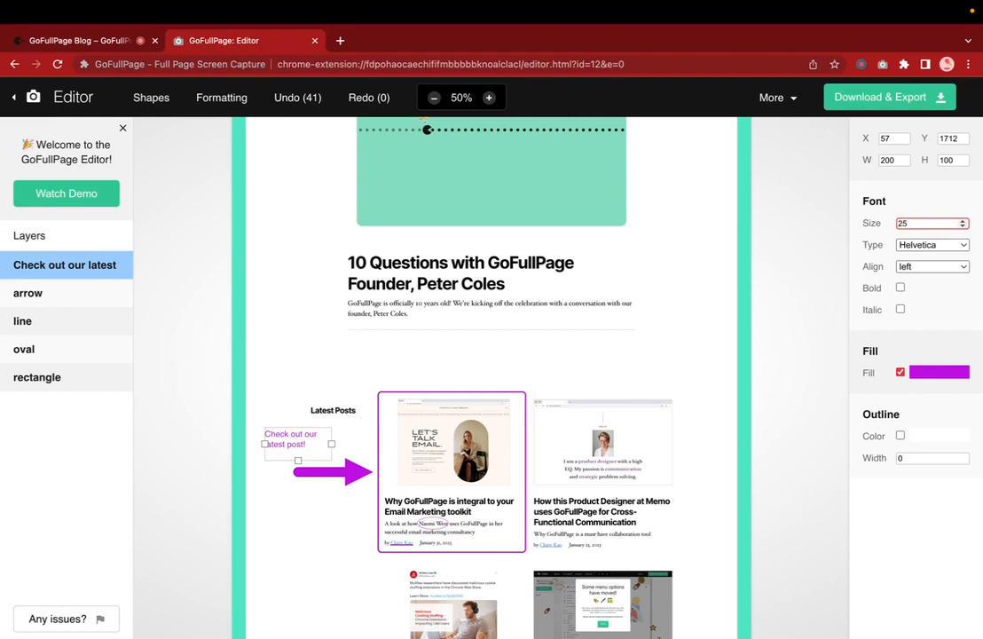
- Try Arial, Comic Sans, Courier New and Georgia on the text, and set its font type to Impact
{"action": "left_click", "coordinate": [929, 249]}
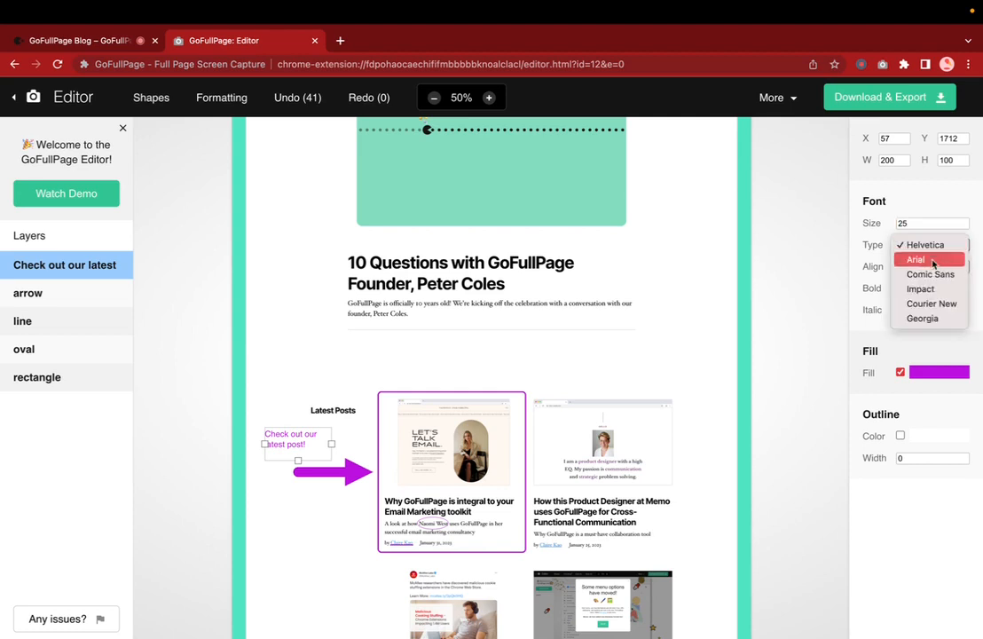
{"action": "left_click", "coordinate": [933, 260]}
{"action": "left_click", "coordinate": [932, 248]}
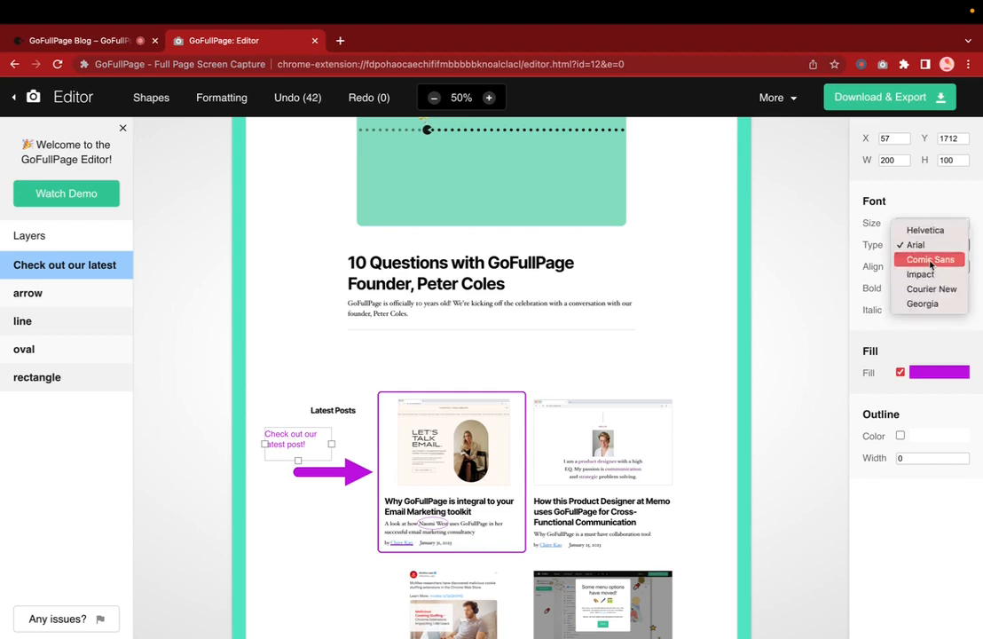
{"action": "left_click", "coordinate": [930, 260]}
{"action": "left_click", "coordinate": [929, 247]}
{"action": "left_click", "coordinate": [927, 260]}
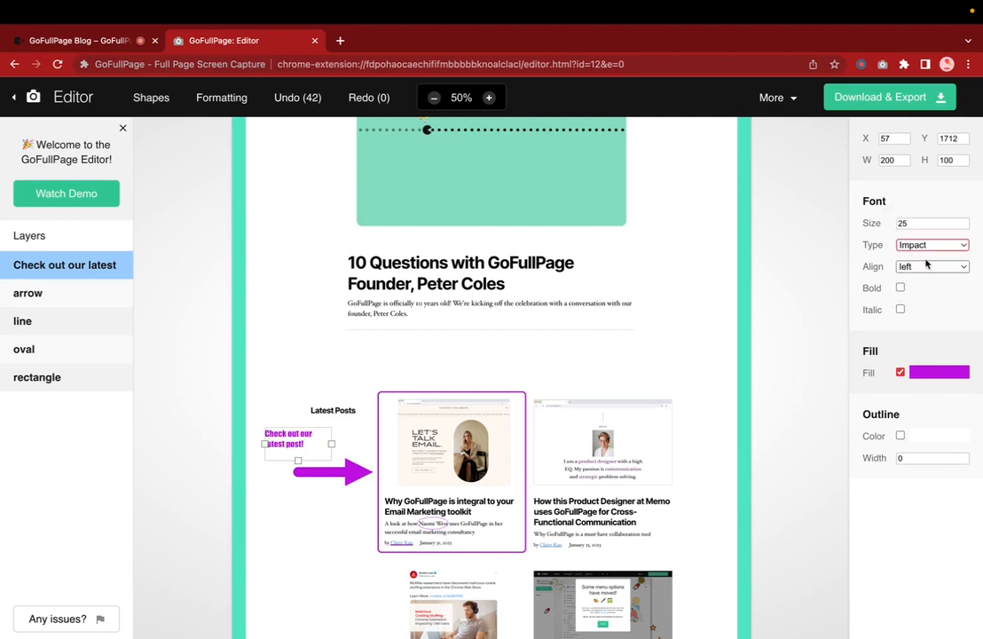
{"action": "left_click", "coordinate": [924, 251]}
{"action": "left_click", "coordinate": [928, 260]}
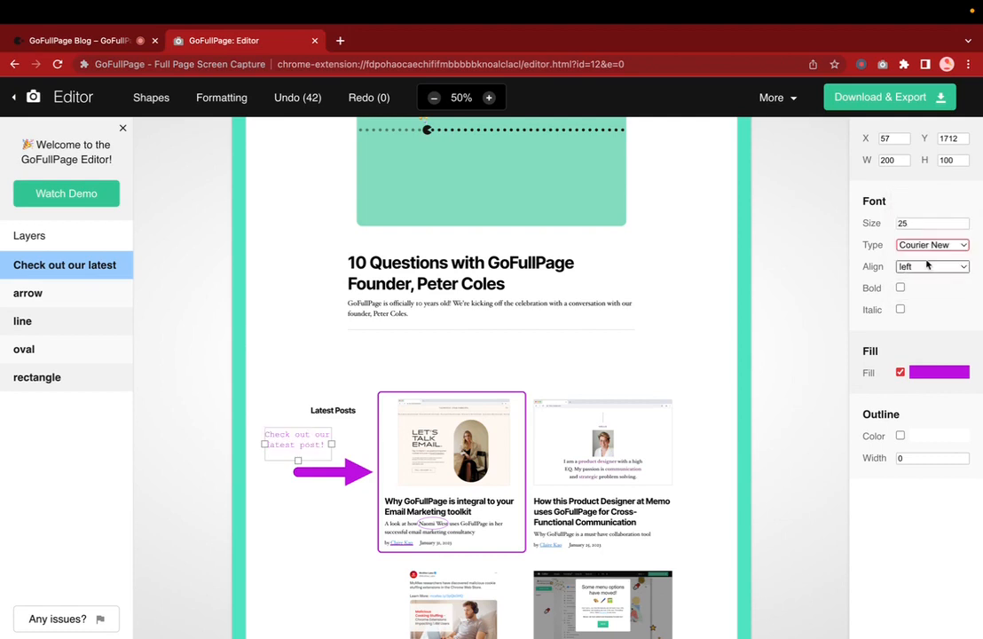
{"action": "left_click", "coordinate": [929, 247]}
{"action": "left_click", "coordinate": [928, 260]}
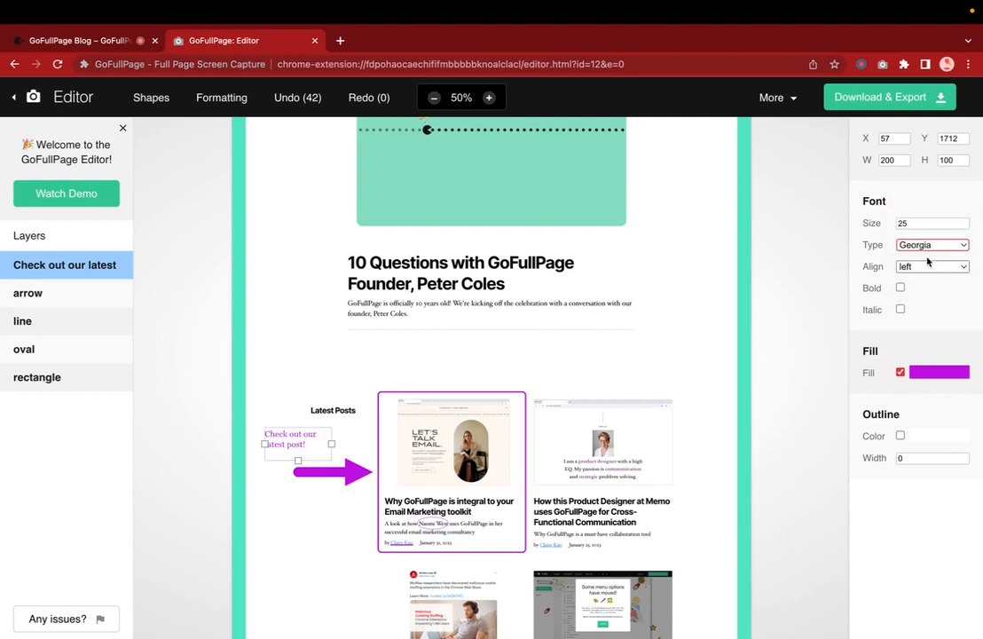
{"action": "left_click", "coordinate": [928, 248]}
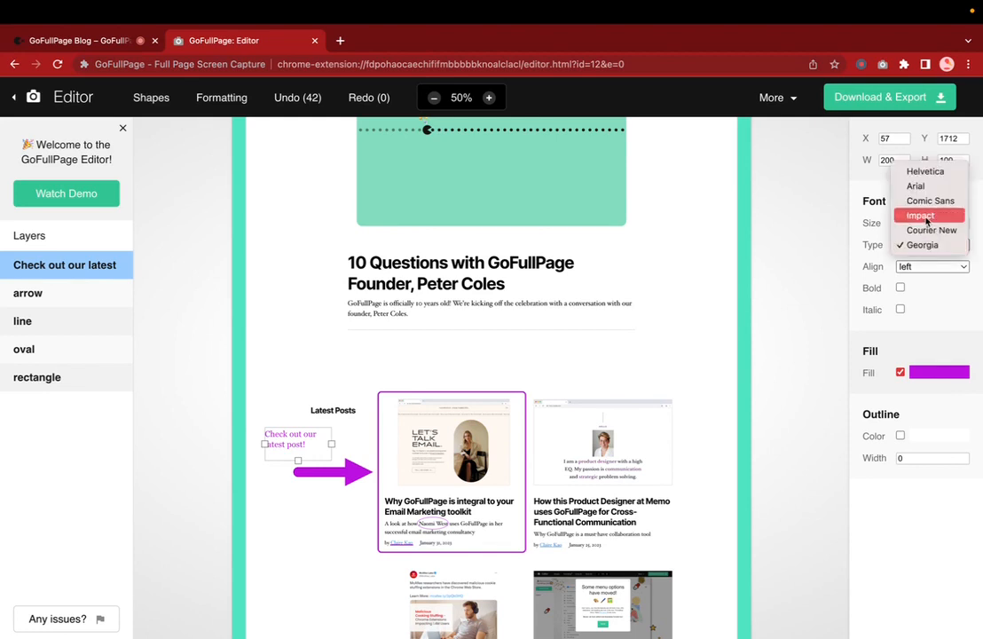
{"action": "left_click", "coordinate": [926, 219]}
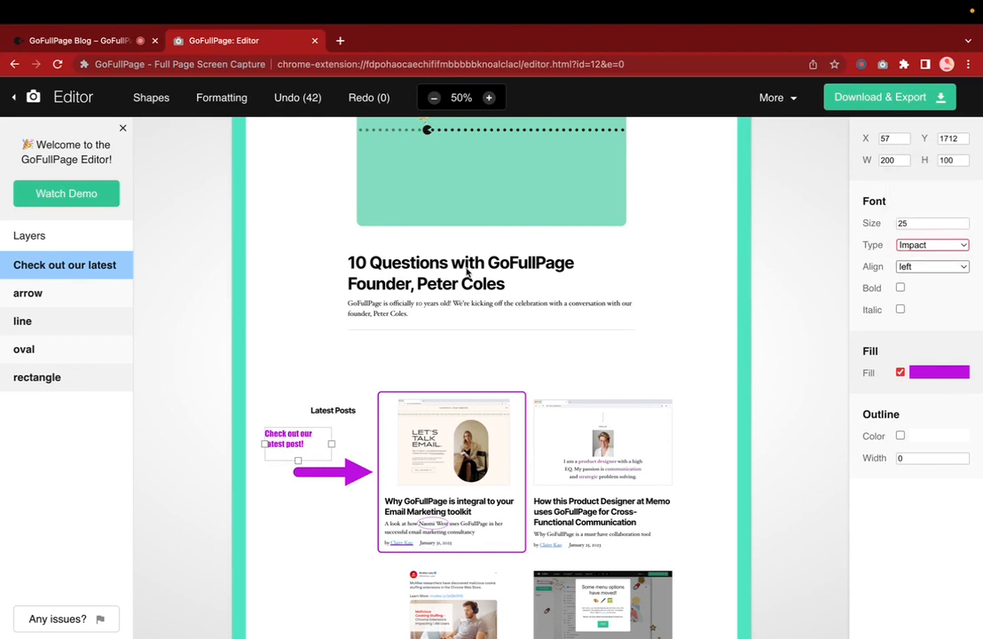
- Nudge the text over the arrow's shaft to X 89, Y 1719
{"action": "left_click", "coordinate": [489, 97]}
{"action": "scroll", "coordinate": [435, 383], "scroll_direction": "left", "scroll_amount": 5}
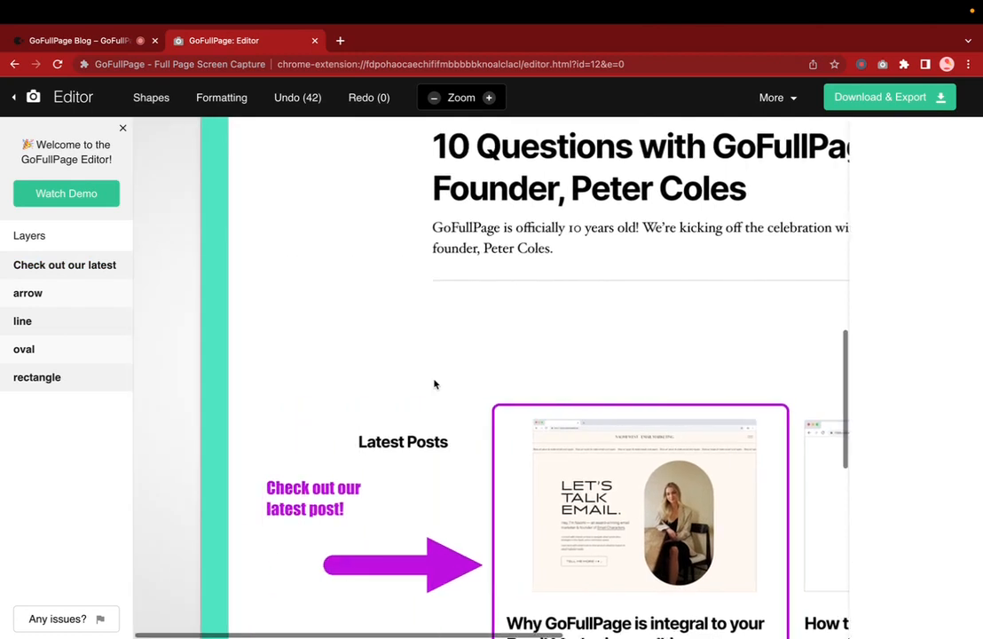
{"action": "scroll", "coordinate": [435, 384], "scroll_direction": "down", "scroll_amount": 5}
{"action": "left_click_drag", "start_coordinate": [322, 278], "coordinate": [343, 283]}
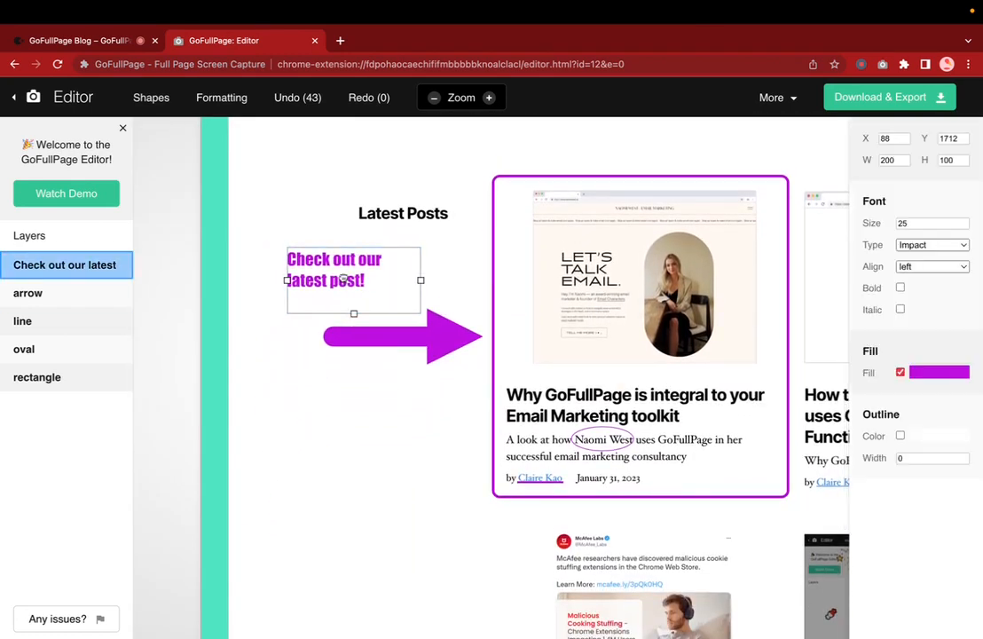
- Center-align the text after trying right alignment, and reduce its box height to 76, placed at X 90, Y 1739
{"action": "left_click", "coordinate": [958, 266]}
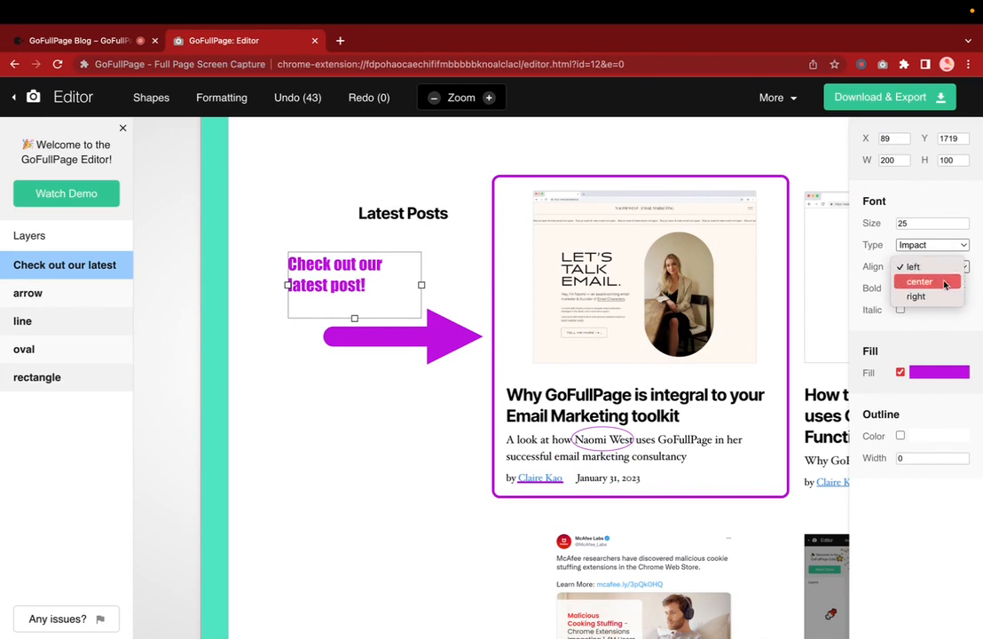
{"action": "left_click", "coordinate": [945, 282]}
{"action": "left_click", "coordinate": [939, 266]}
{"action": "left_click", "coordinate": [935, 282]}
{"action": "left_click", "coordinate": [933, 266]}
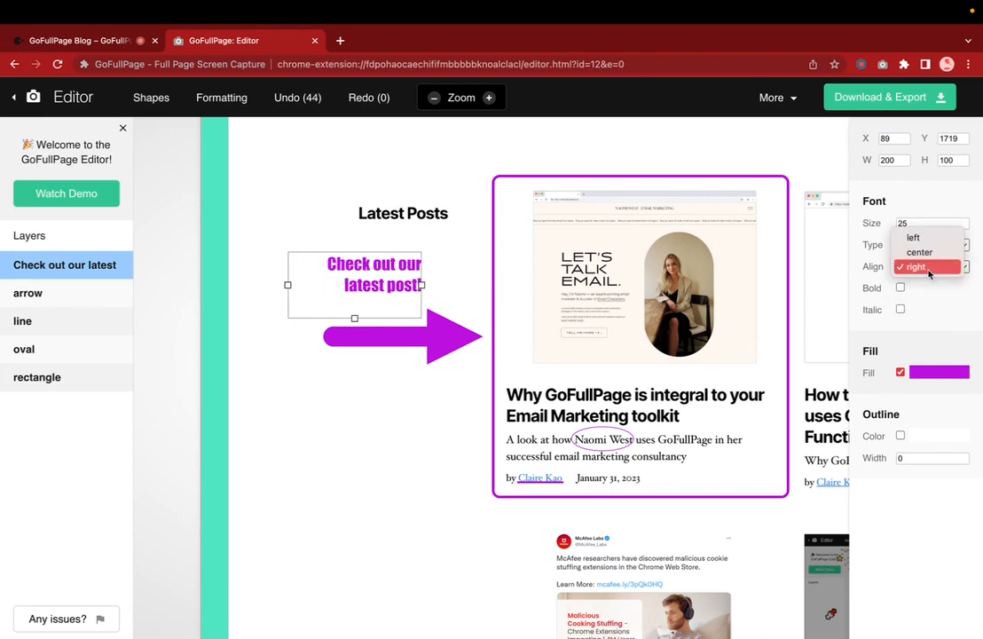
{"action": "left_click", "coordinate": [927, 251]}
{"action": "left_click_drag", "start_coordinate": [355, 318], "coordinate": [355, 303]}
{"action": "left_click_drag", "start_coordinate": [375, 266], "coordinate": [375, 280]}
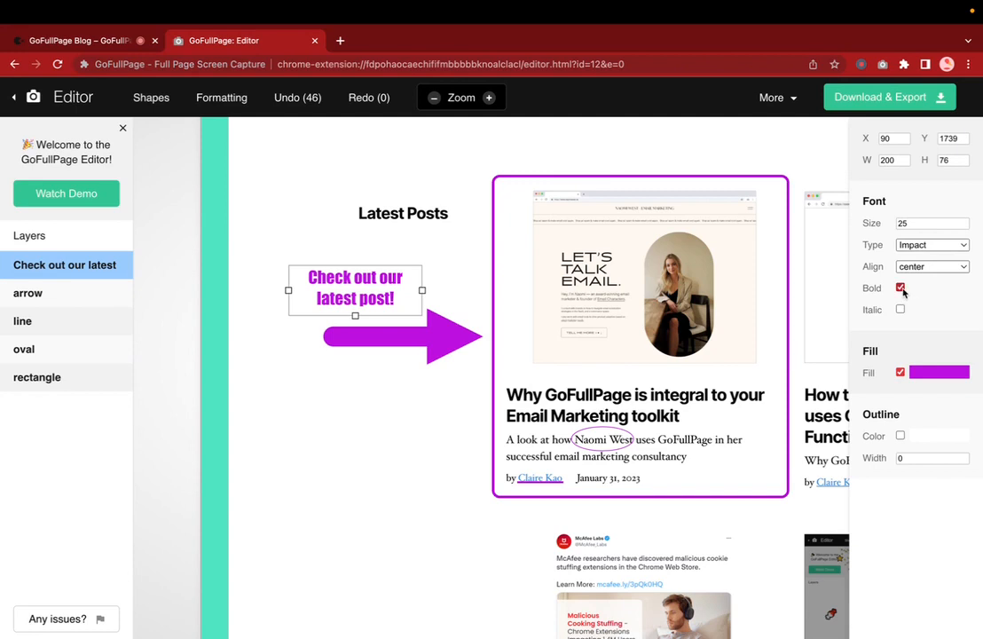
- Make the text italic with bold off, keeping its purple fill color
{"action": "left_click", "coordinate": [900, 308]}
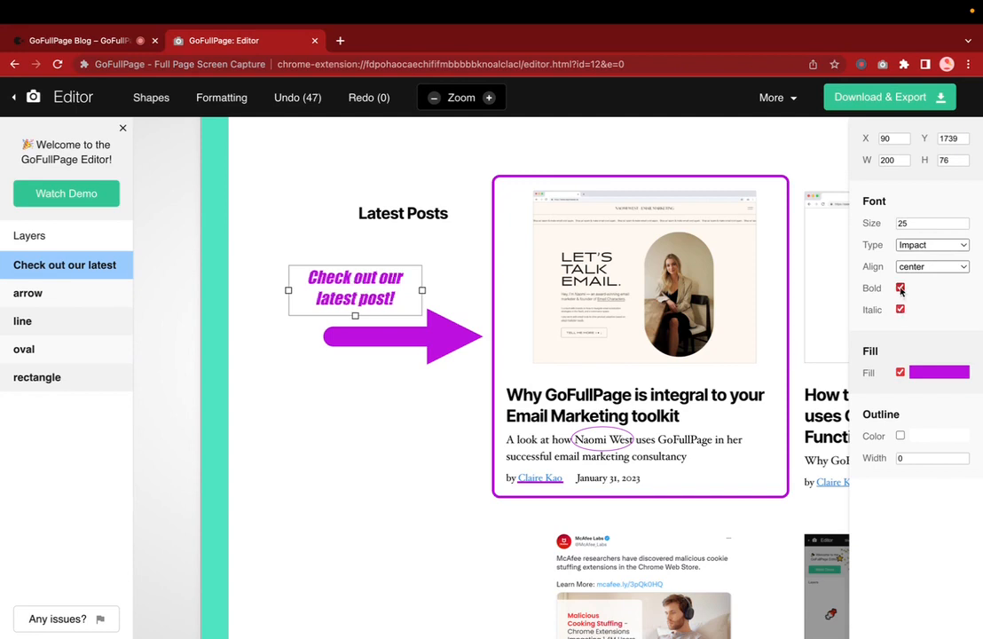
{"action": "left_click", "coordinate": [901, 289]}
{"action": "left_click", "coordinate": [934, 372]}
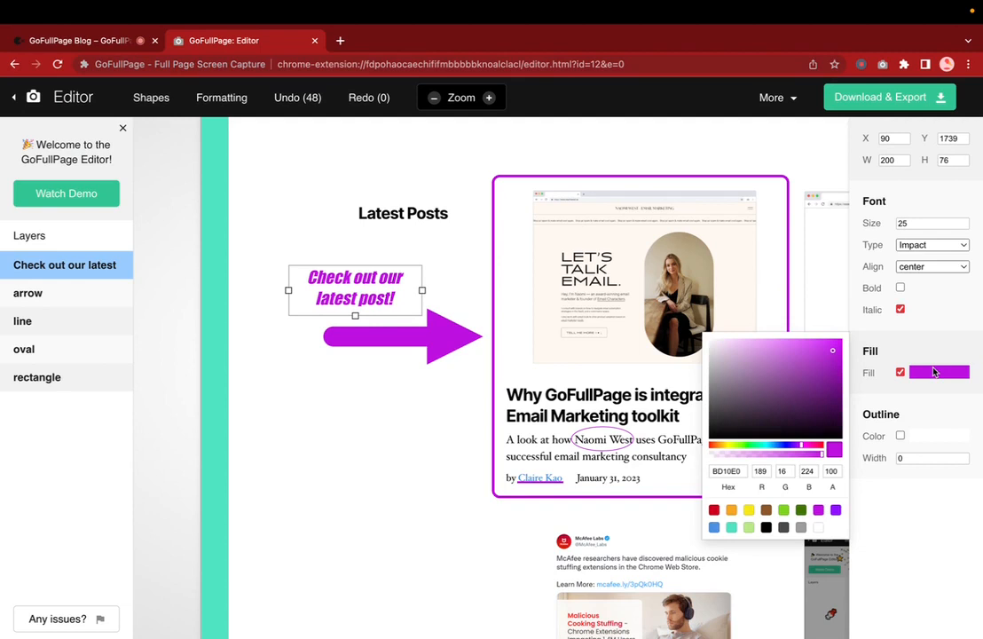
{"action": "left_click", "coordinate": [933, 328]}
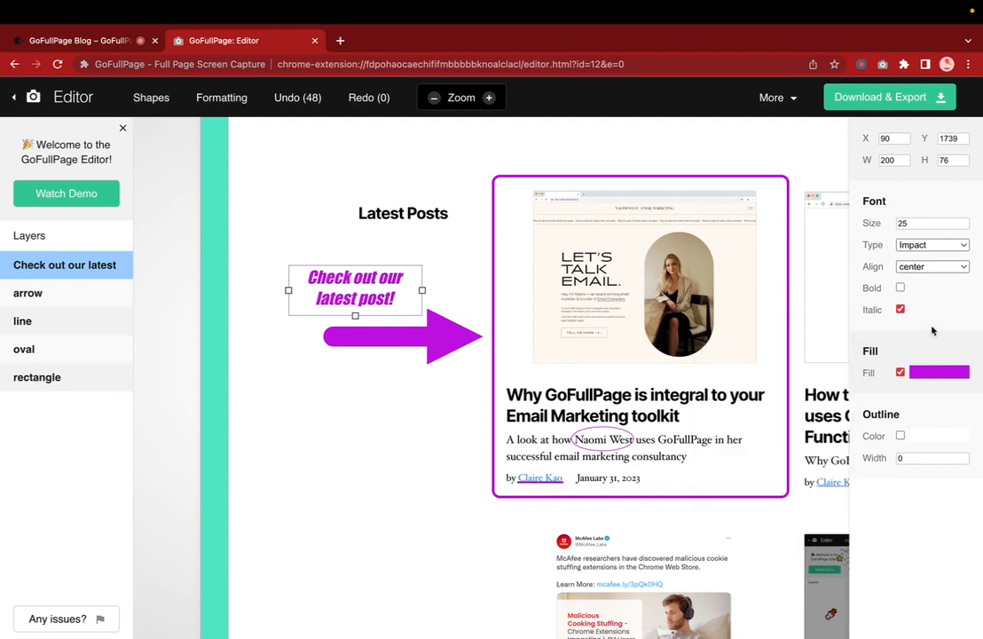
- Give the text a black outline with a width of 1
{"action": "left_click", "coordinate": [900, 436]}
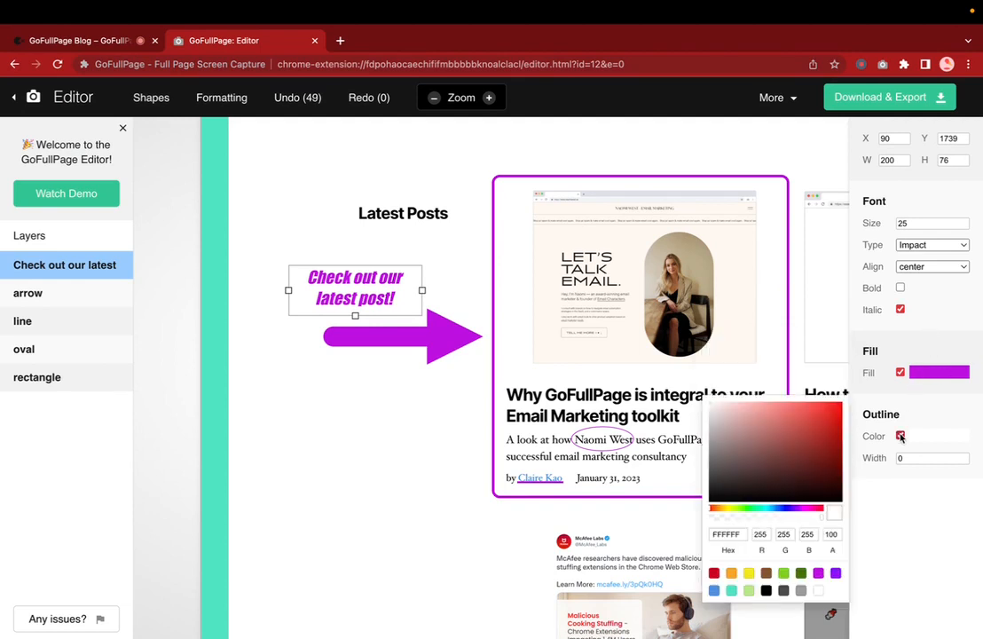
{"action": "left_click", "coordinate": [766, 592]}
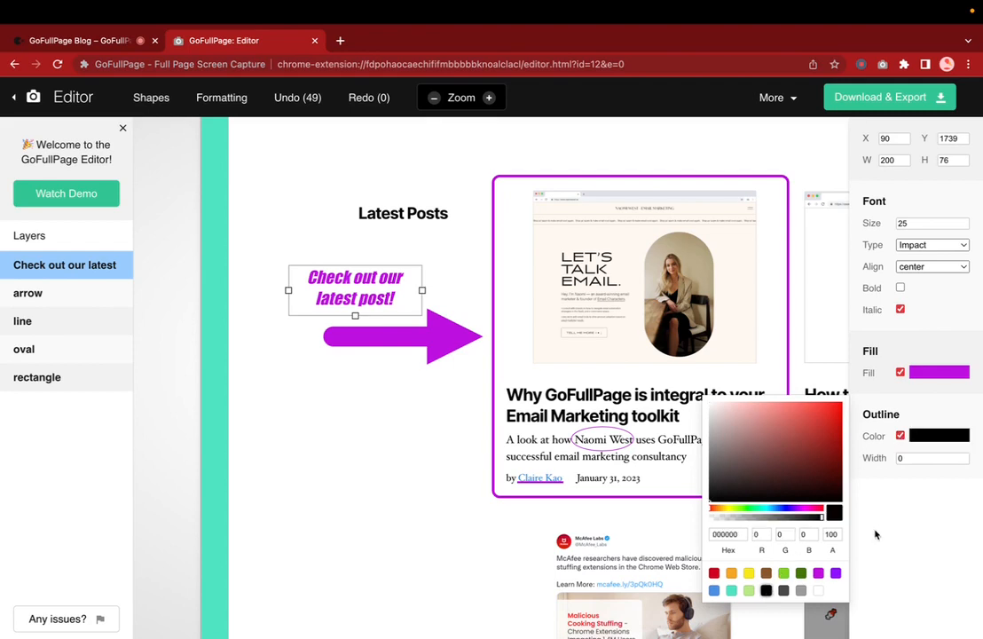
{"action": "left_click", "coordinate": [919, 458]}
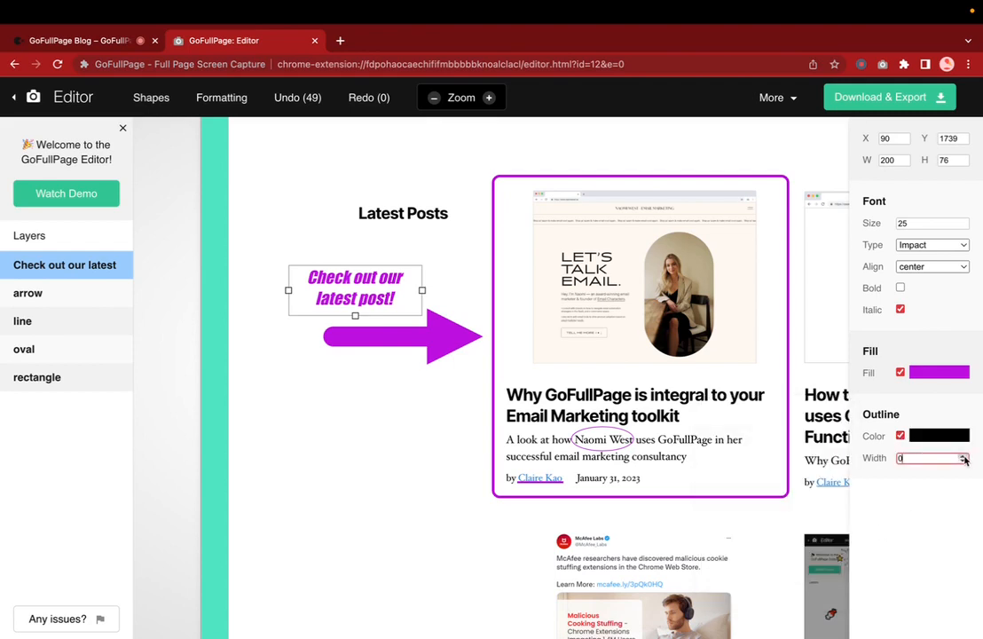
{"action": "left_click", "coordinate": [964, 456]}
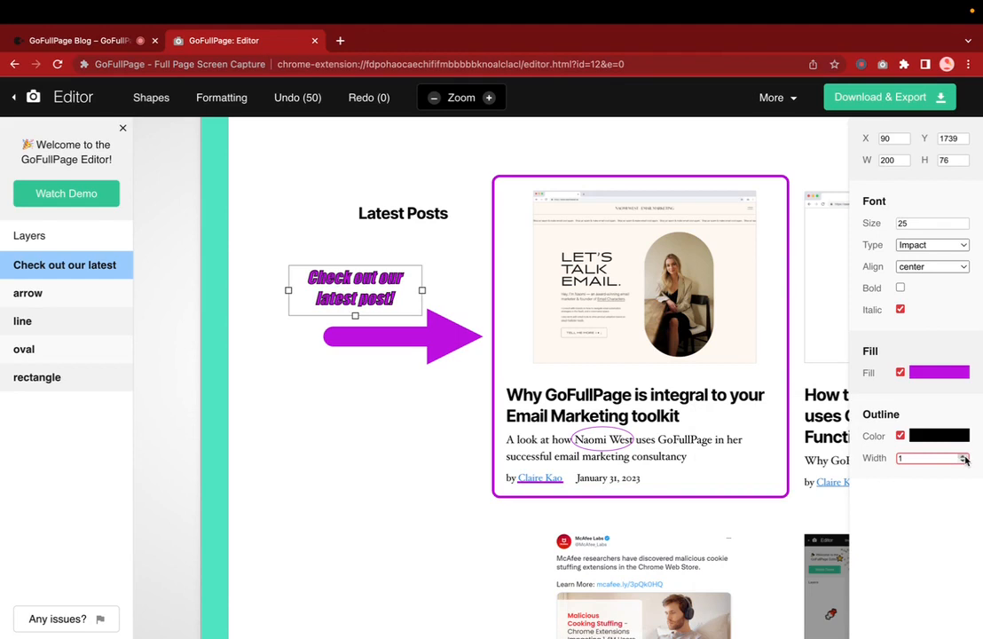
- Examine the black outline on the text at 400% magnification
{"action": "left_click", "coordinate": [489, 98]}
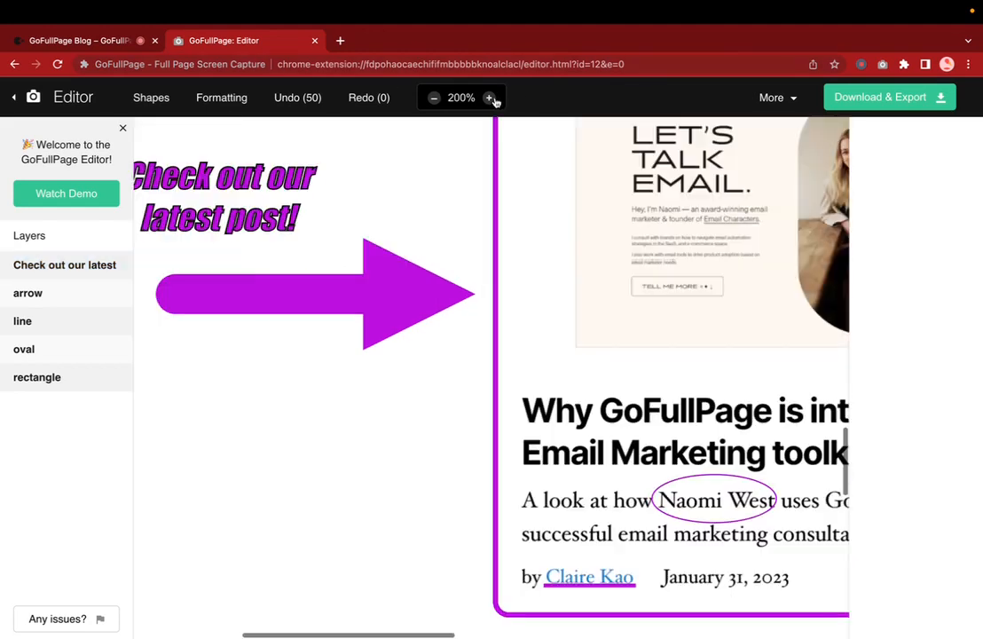
{"action": "left_click", "coordinate": [489, 99]}
{"action": "scroll", "coordinate": [380, 259], "scroll_direction": "up", "scroll_amount": 5}
{"action": "scroll", "coordinate": [380, 259], "scroll_direction": "left", "scroll_amount": 8}
{"action": "left_click", "coordinate": [366, 263]}
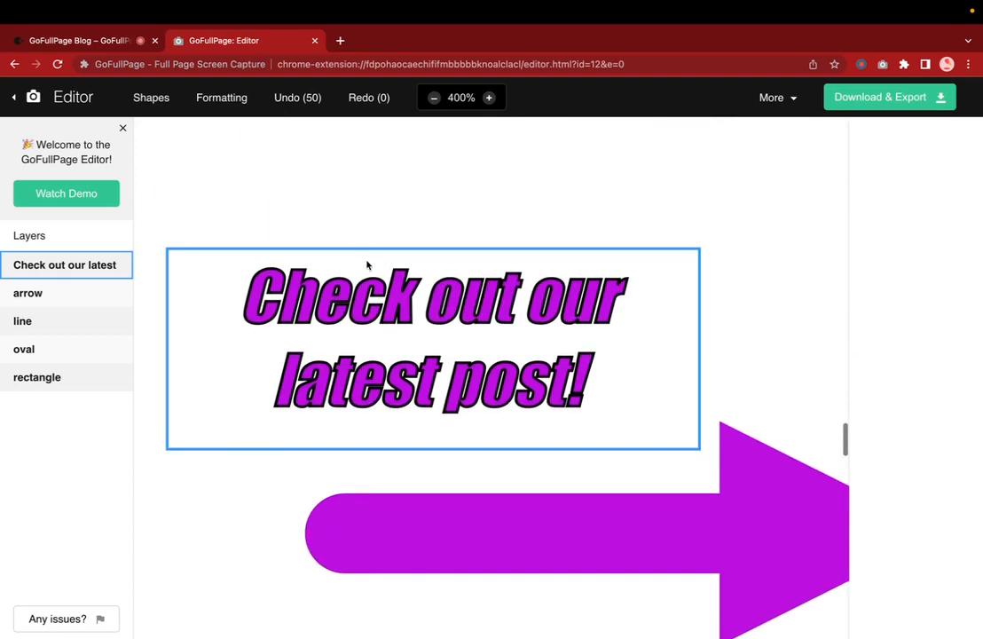
{"action": "left_click", "coordinate": [283, 246]}
- Review the text and arrow in the context of the whole capture at 25% and larger sizes
{"action": "left_click", "coordinate": [434, 98]}
{"action": "left_click", "coordinate": [434, 97]}
{"action": "left_click", "coordinate": [435, 99]}
{"action": "left_click", "coordinate": [434, 97]}
{"action": "left_click", "coordinate": [433, 98]}
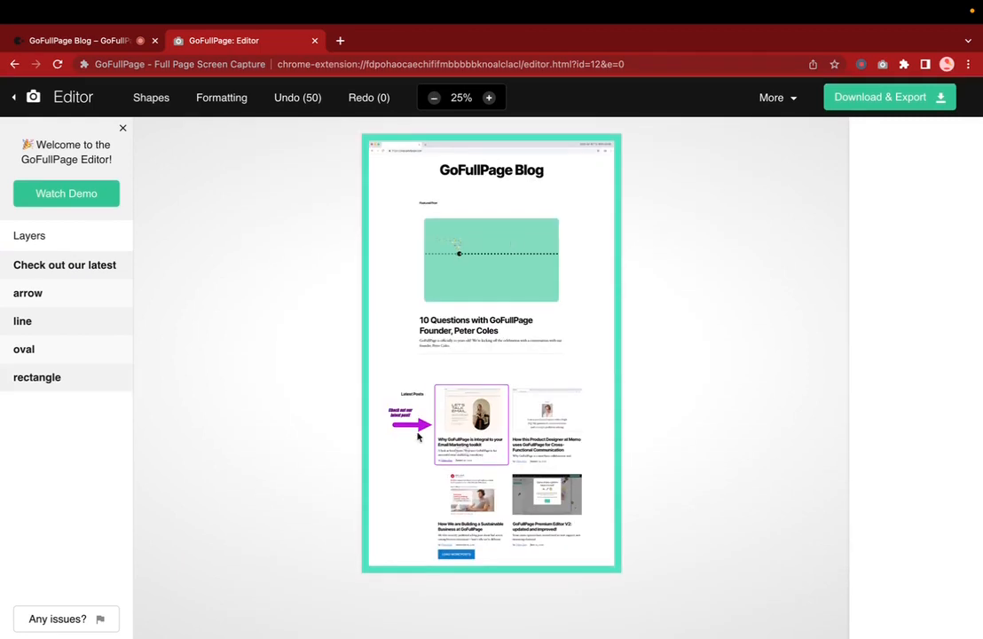
{"action": "left_click", "coordinate": [489, 97]}
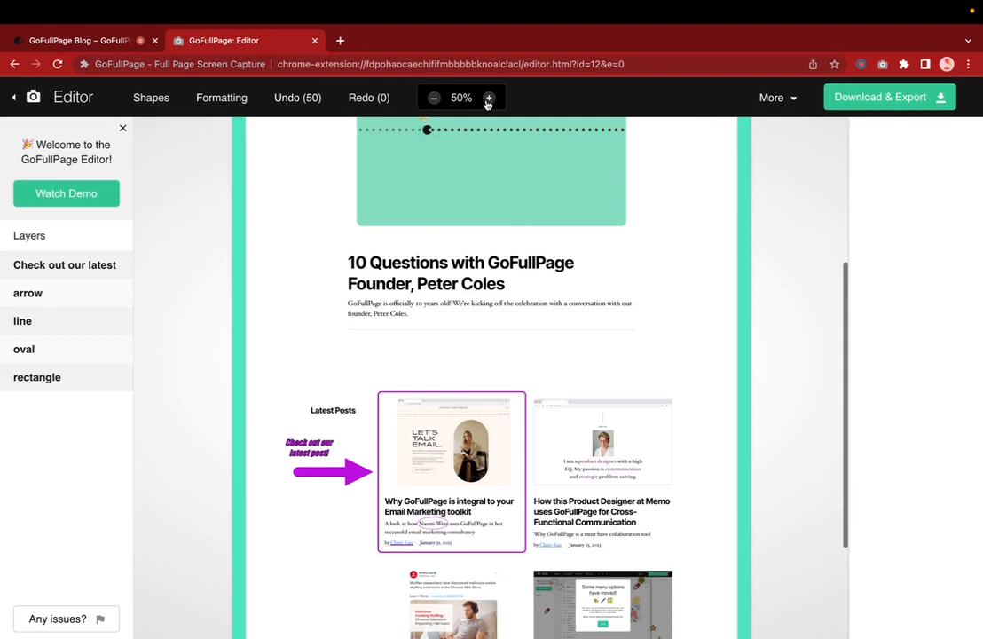
{"action": "left_click", "coordinate": [488, 97]}
{"action": "left_click", "coordinate": [489, 97]}
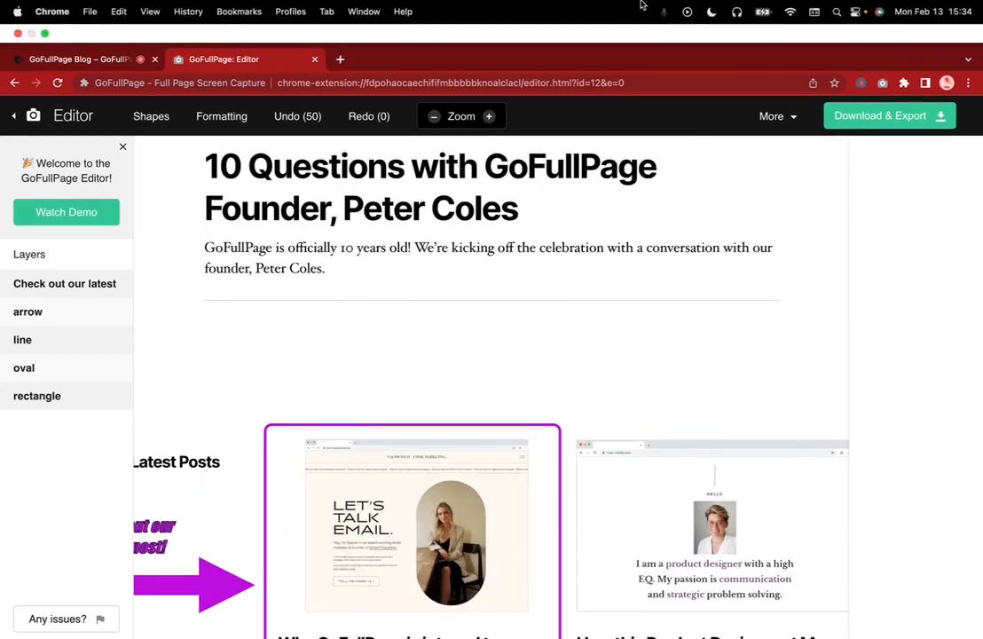
- Remove the black outline from the "Check out our latest post!" text
{"action": "scroll", "coordinate": [490, 334], "scroll_direction": "down", "scroll_amount": 3}
{"action": "scroll", "coordinate": [399, 330], "scroll_direction": "left", "scroll_amount": 2}
{"action": "left_click", "coordinate": [395, 331]}
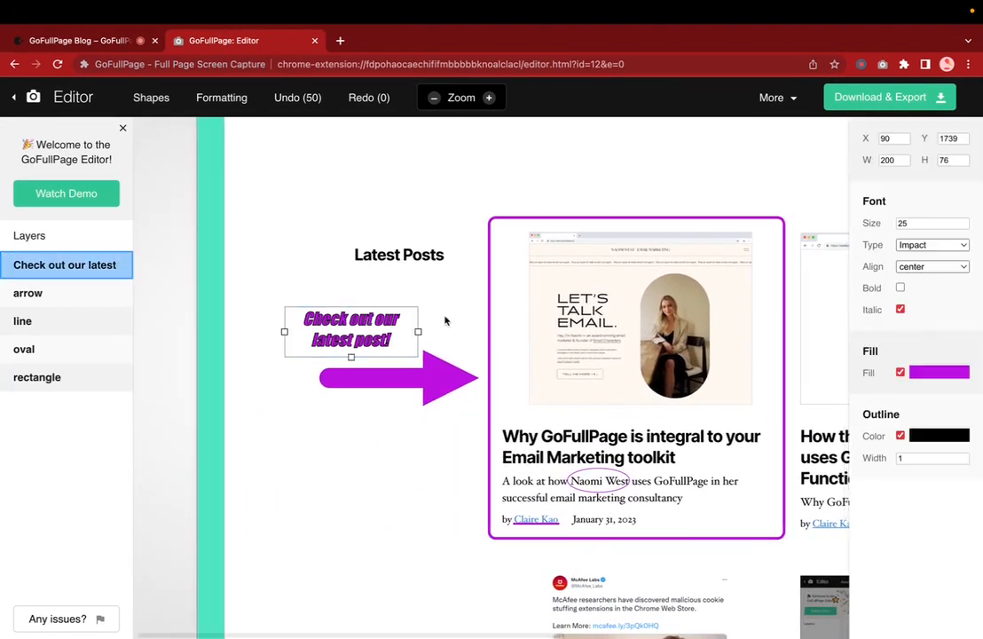
{"action": "left_click", "coordinate": [900, 436]}
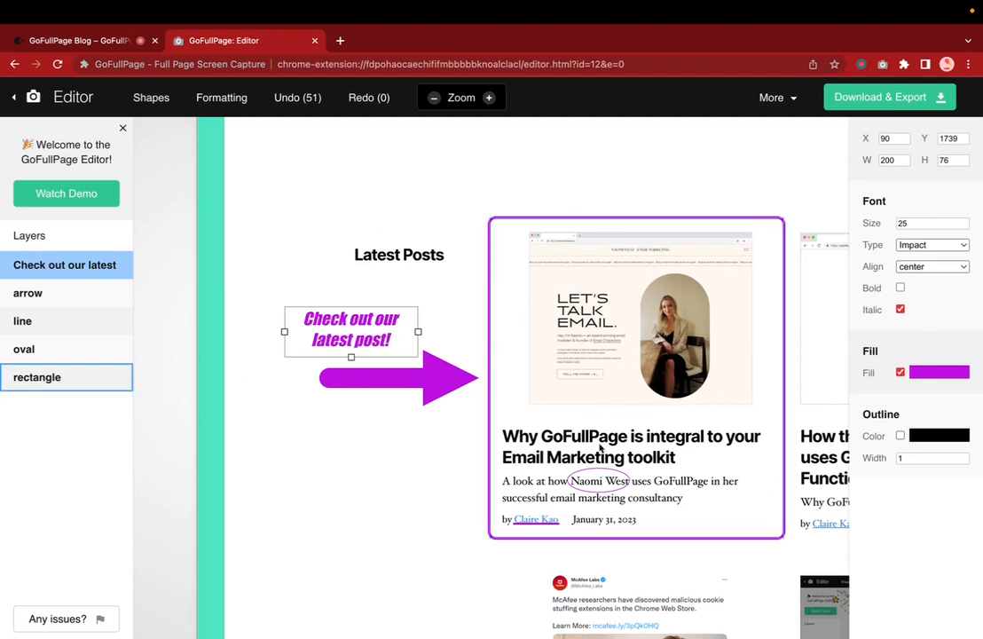
{"action": "left_click", "coordinate": [443, 452]}
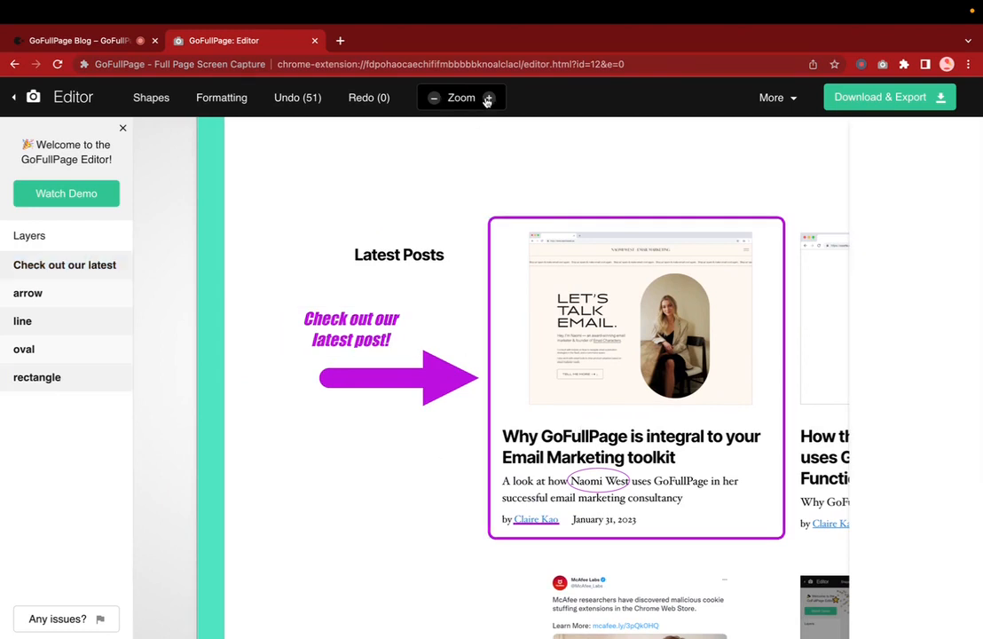
- Move the "Check out our latest post!" text to X 122, Y 1731, just above the arrow
{"action": "left_click", "coordinate": [435, 98]}
{"action": "left_click", "coordinate": [435, 98]}
{"action": "left_click", "coordinate": [435, 97]}
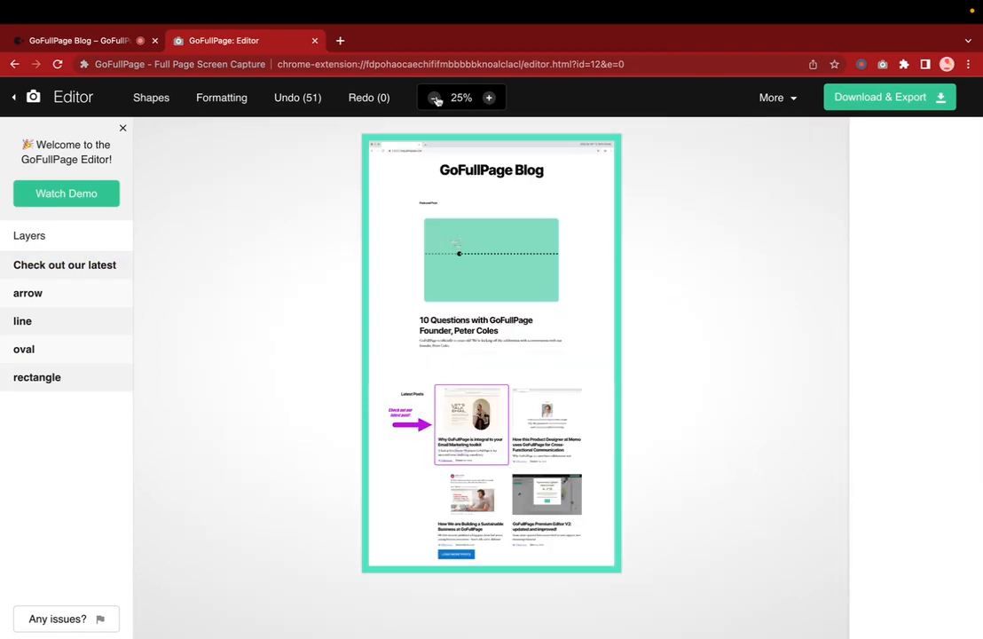
{"action": "left_click", "coordinate": [488, 97]}
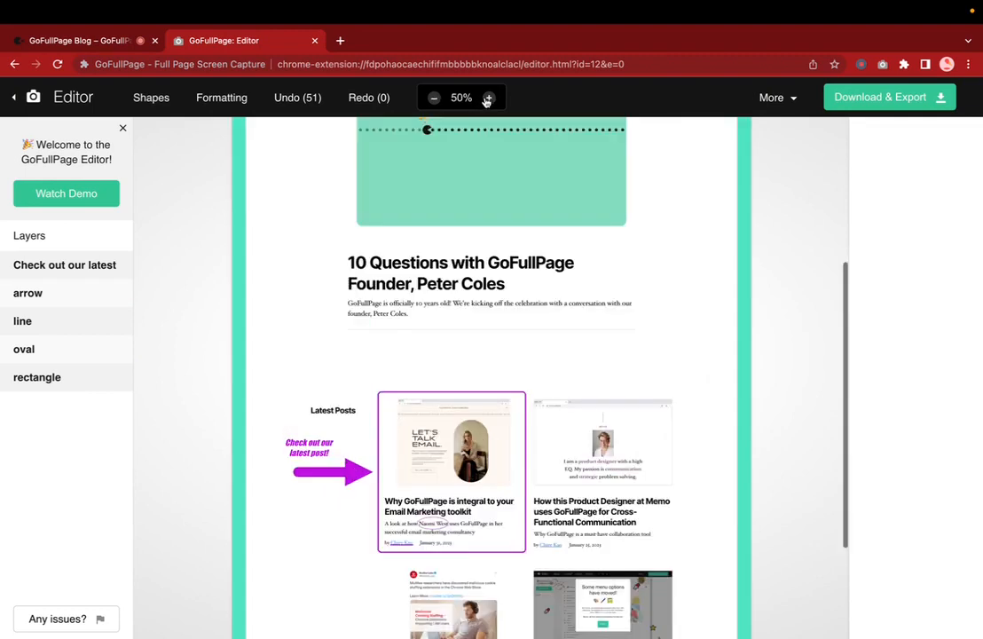
{"action": "left_click", "coordinate": [488, 97]}
{"action": "left_click", "coordinate": [301, 480]}
{"action": "left_click_drag", "start_coordinate": [301, 480], "coordinate": [313, 476]}
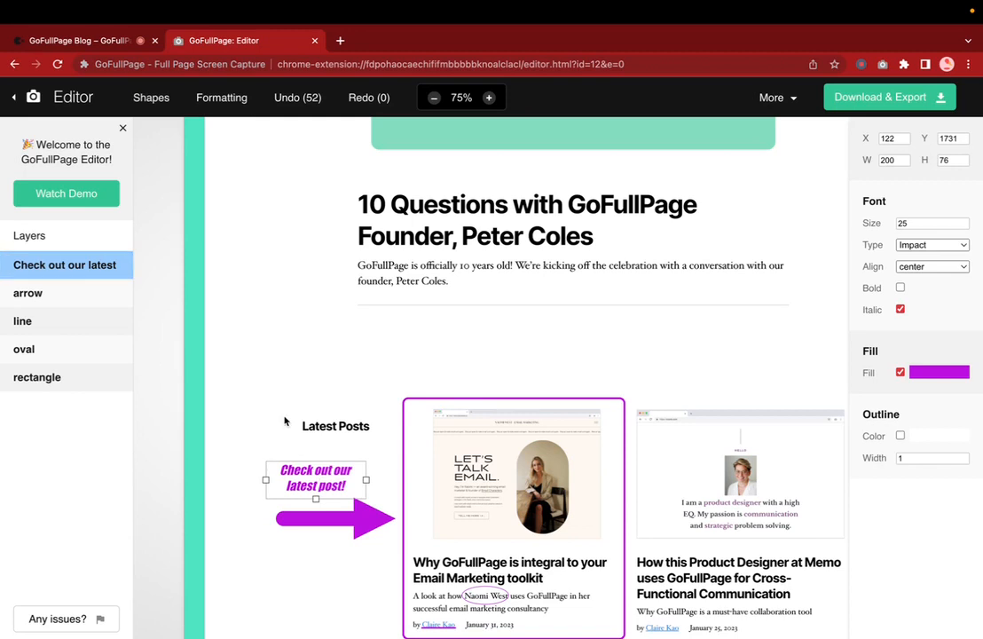
{"action": "left_click", "coordinate": [267, 397]}
- Try a brown fill (8B572A) and different opacity levels on the callout text, and return it to purple
{"action": "left_click", "coordinate": [315, 478]}
{"action": "left_click", "coordinate": [923, 372]}
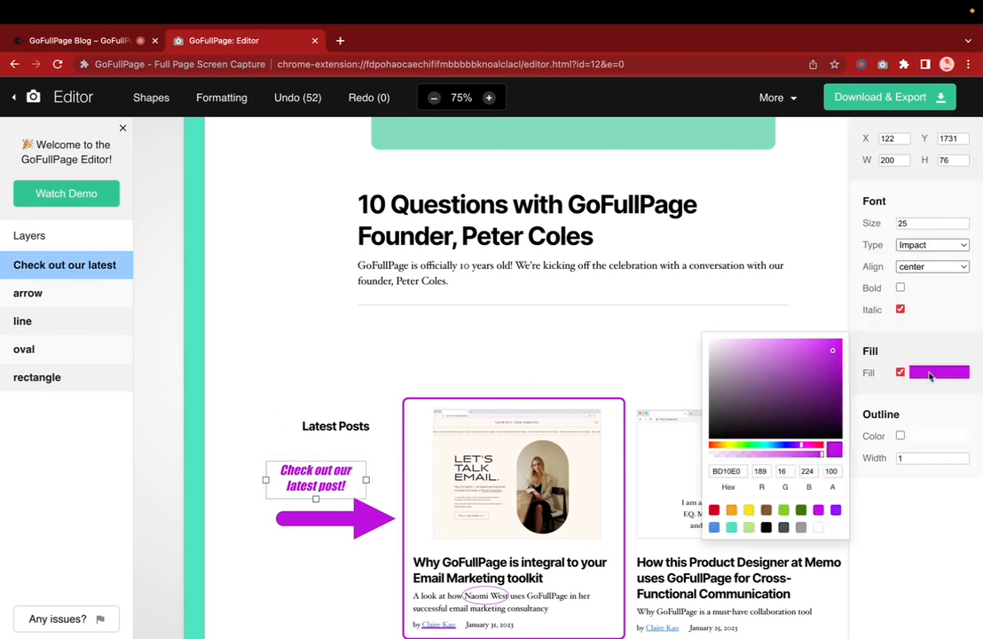
{"action": "left_click", "coordinate": [765, 509]}
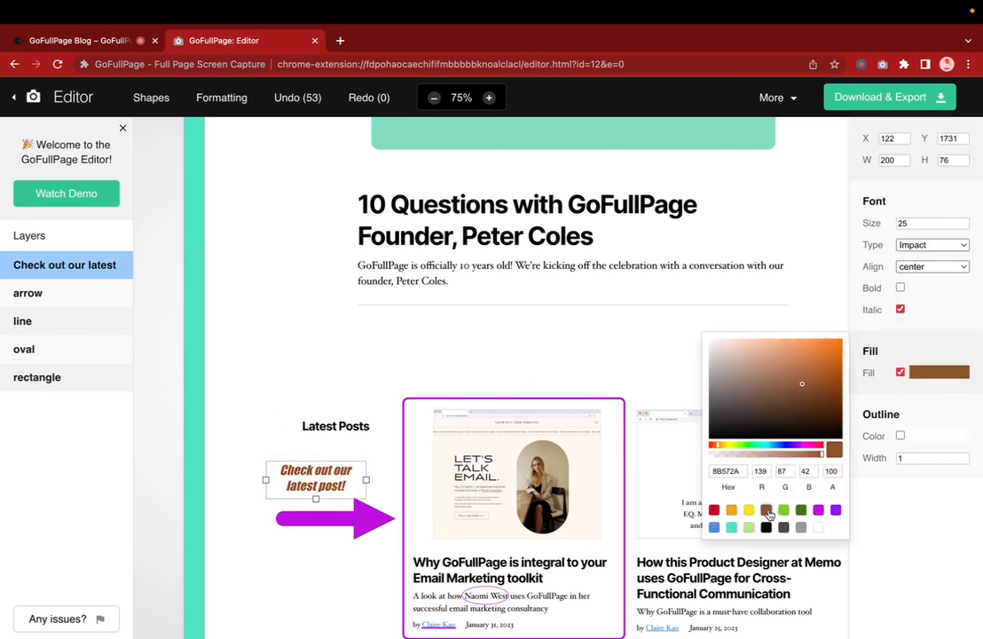
{"action": "left_click", "coordinate": [785, 454]}
{"action": "left_click_drag", "start_coordinate": [787, 455], "coordinate": [822, 458]}
{"action": "left_click_drag", "start_coordinate": [822, 454], "coordinate": [831, 455]}
{"action": "left_click", "coordinate": [819, 511]}
{"action": "left_click", "coordinate": [487, 344]}
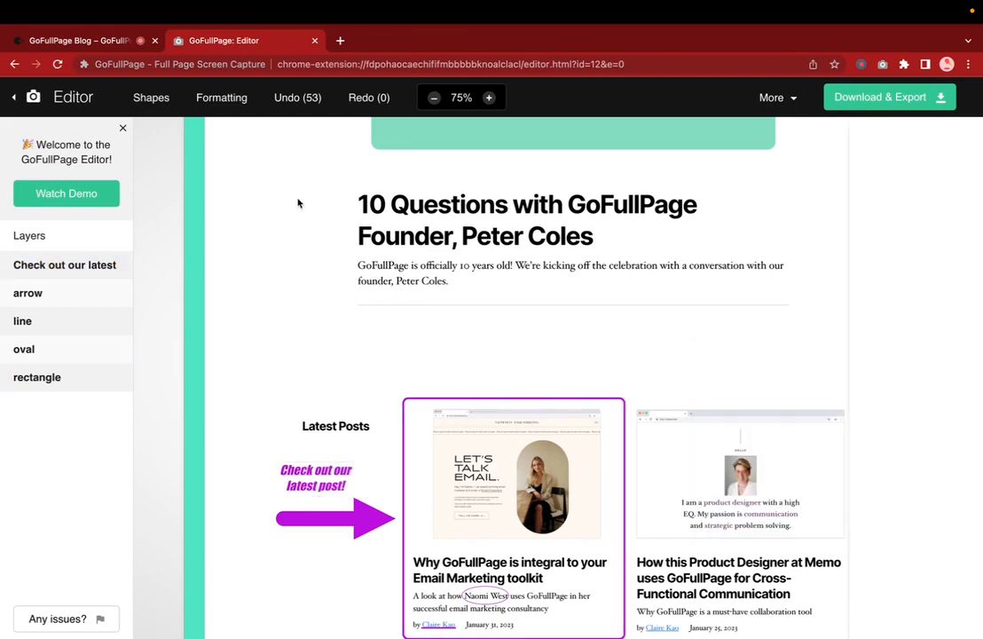
- Add a blur area over the Product Designer post's title and byline at X 856, Y 1917, sized 431 by 169
{"action": "left_click", "coordinate": [168, 103]}
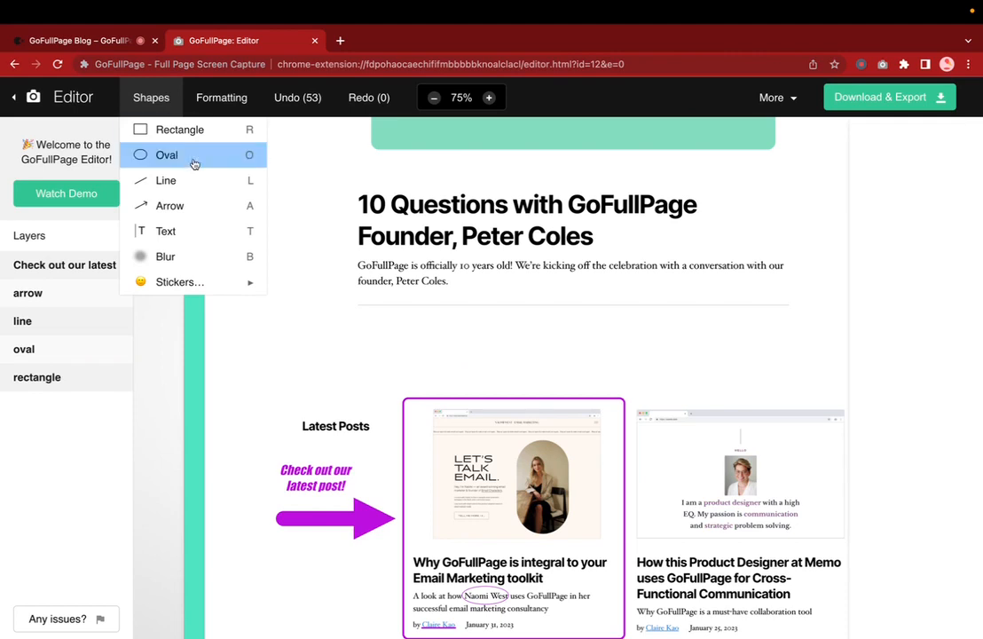
{"action": "left_click", "coordinate": [188, 258]}
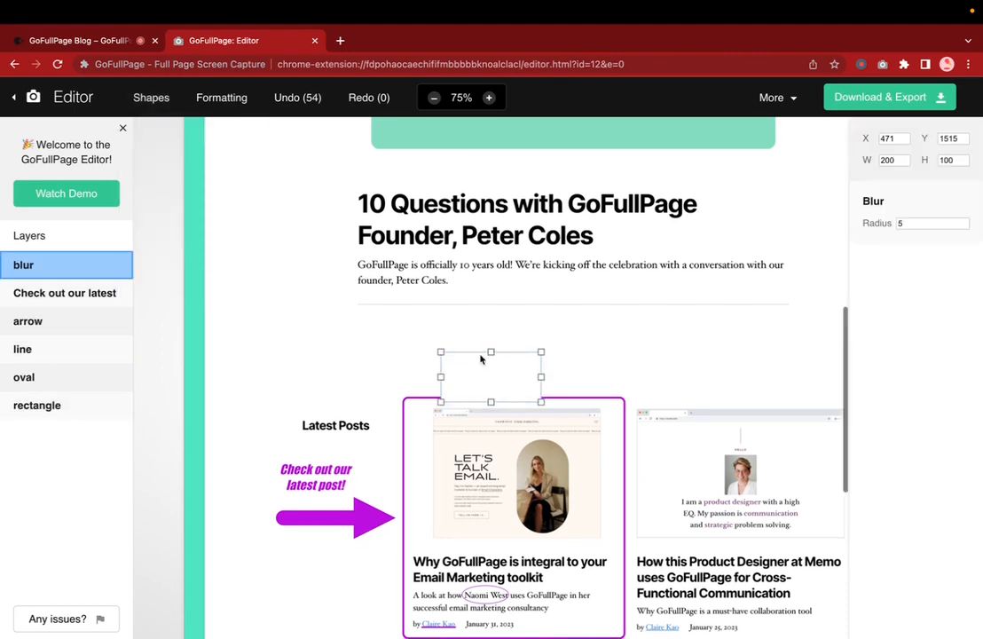
{"action": "scroll", "coordinate": [384, 242], "scroll_direction": "down", "scroll_amount": 3}
{"action": "scroll", "coordinate": [383, 241], "scroll_direction": "right", "scroll_amount": 3}
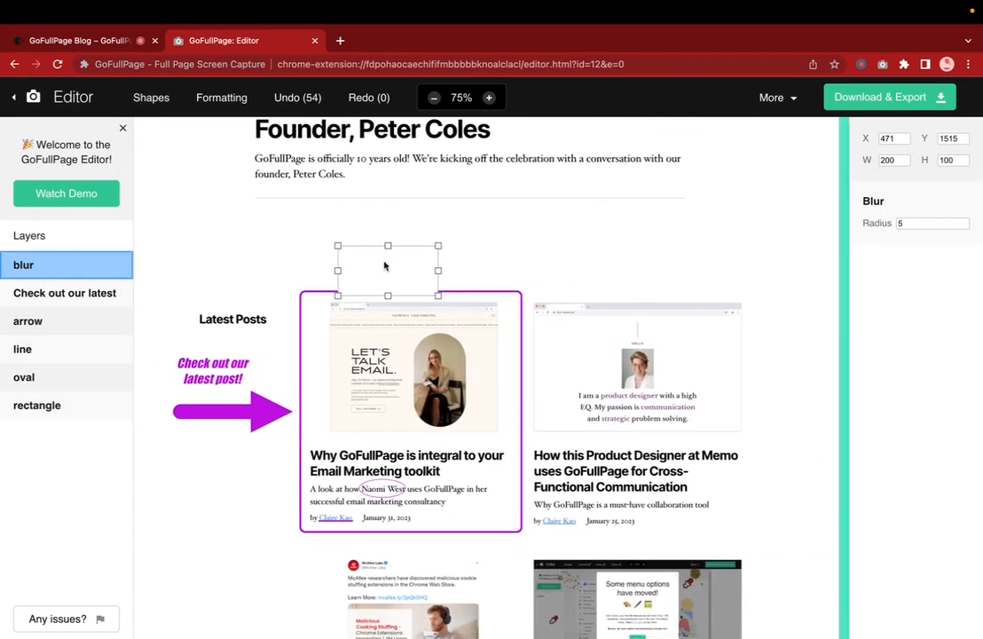
{"action": "left_click_drag", "start_coordinate": [383, 259], "coordinate": [578, 465]}
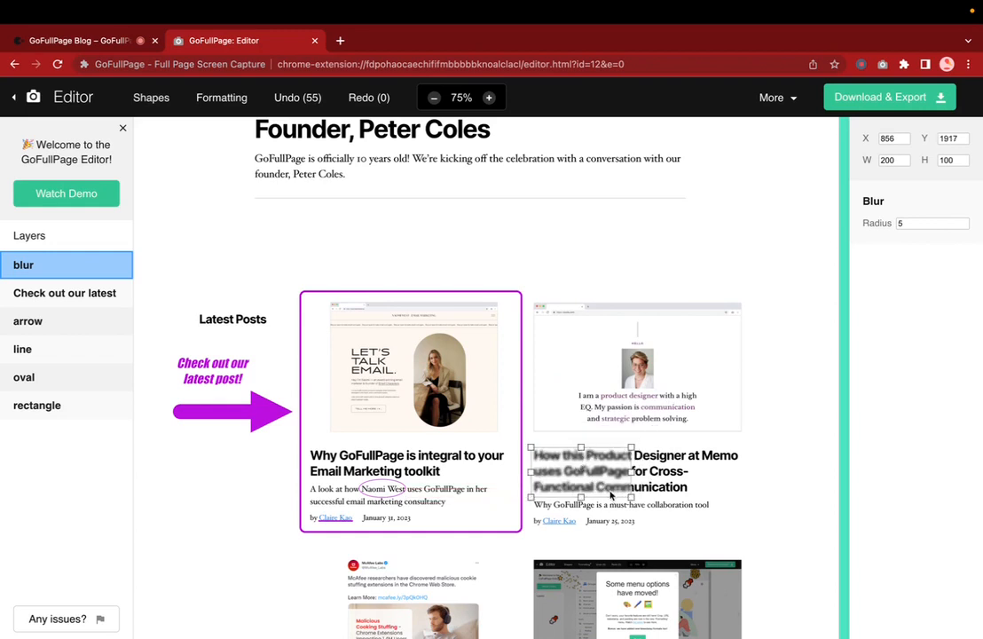
{"action": "left_click_drag", "start_coordinate": [630, 498], "coordinate": [747, 532]}
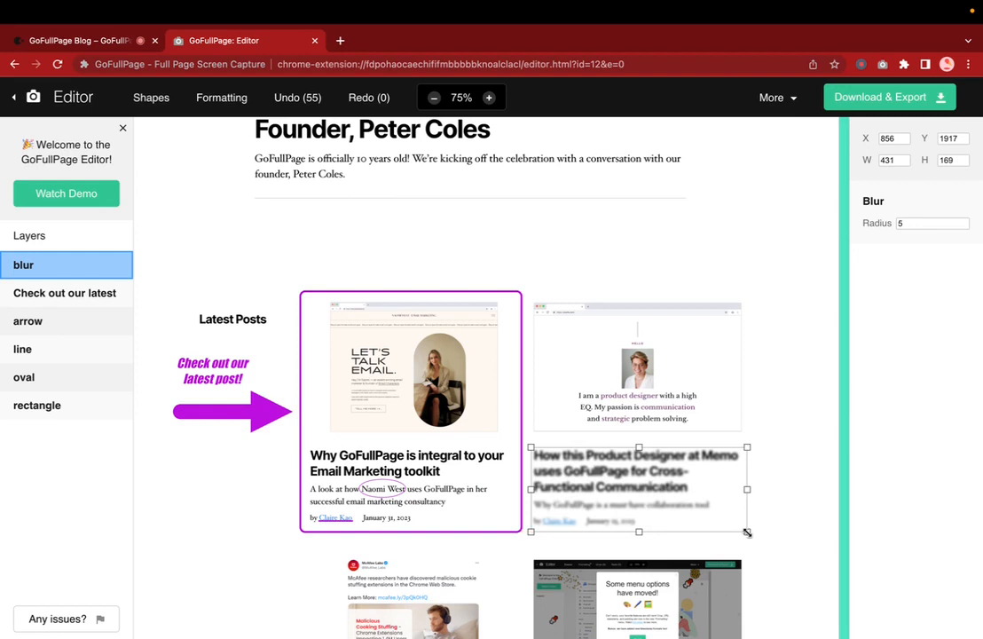
- Try a radius of 15 on the blur area and return it to 5
{"action": "left_click", "coordinate": [909, 224]}
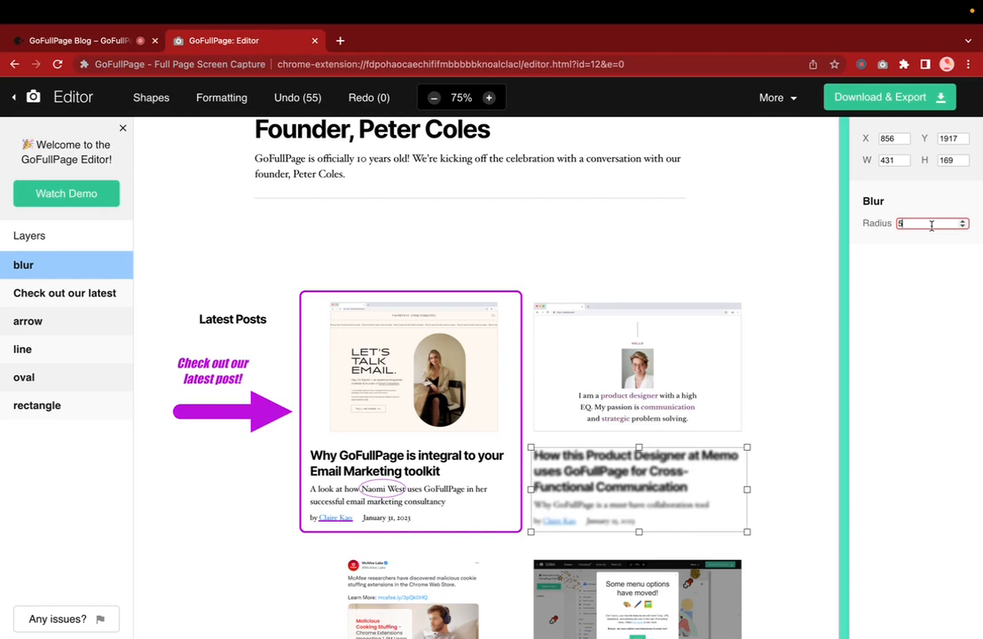
{"action": "type", "text": "1"}
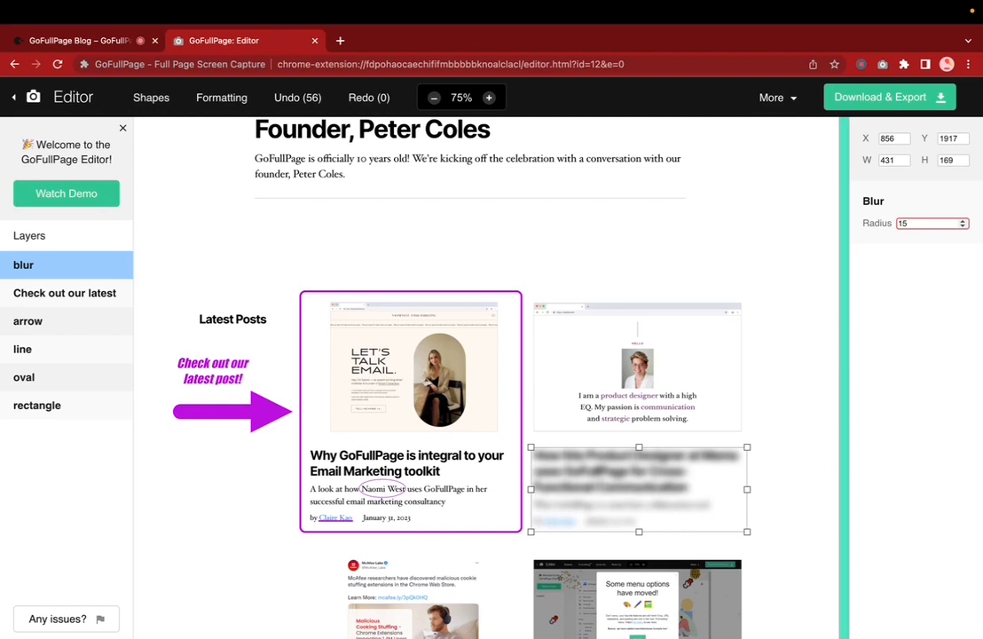
{"action": "key", "text": "BackSpace"}
{"action": "left_click", "coordinate": [796, 423]}
{"action": "left_click", "coordinate": [661, 462]}
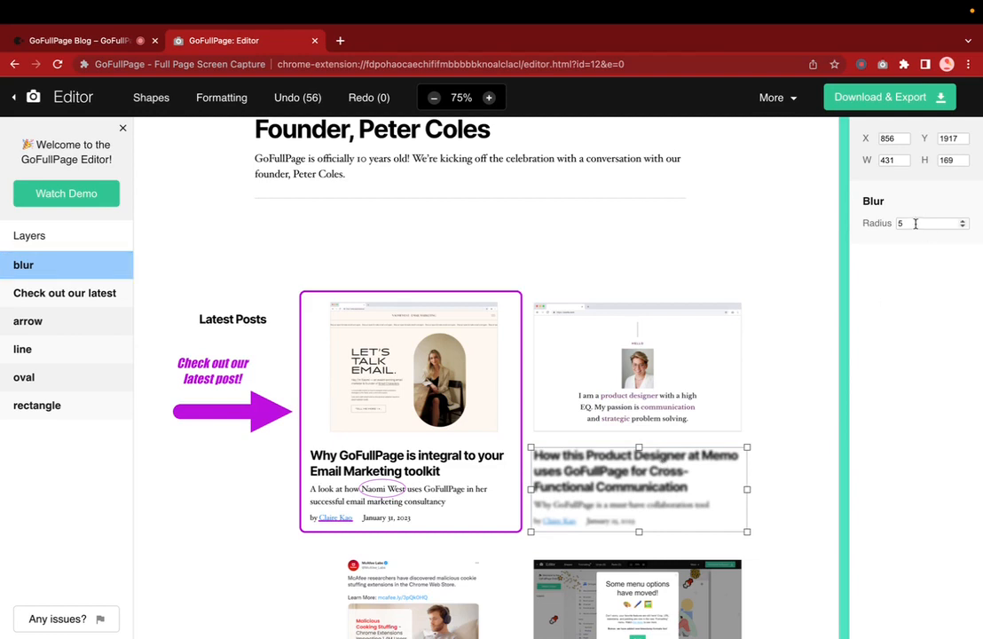
- Set the blur area's radius to 10
{"action": "left_click", "coordinate": [963, 221]}
{"action": "left_click", "coordinate": [963, 221]}
{"action": "left_click", "coordinate": [963, 221]}
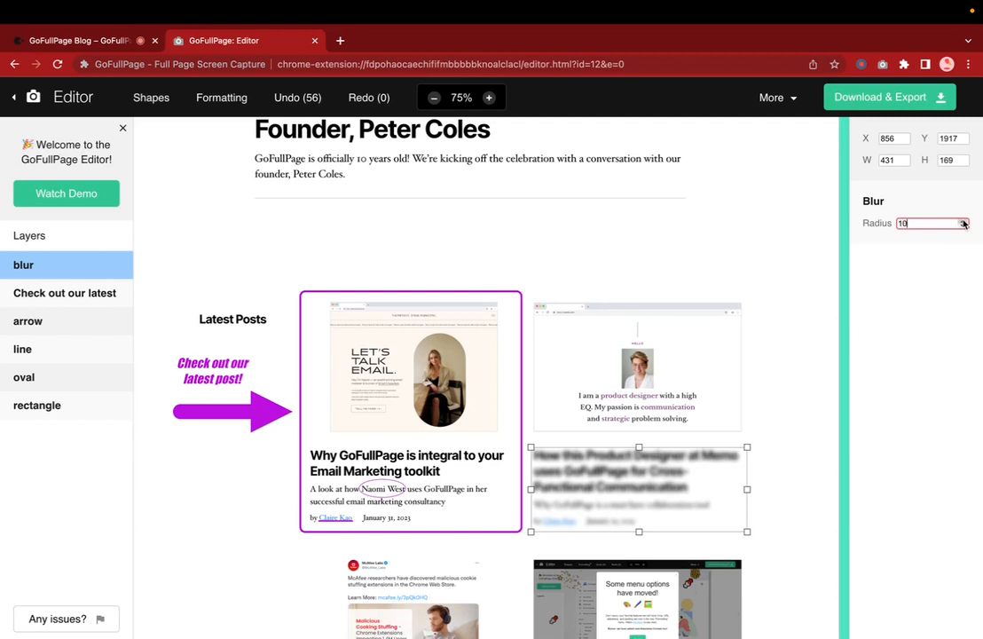
{"action": "left_click", "coordinate": [775, 354]}
{"action": "scroll", "coordinate": [776, 354], "scroll_direction": "down", "scroll_amount": 2}
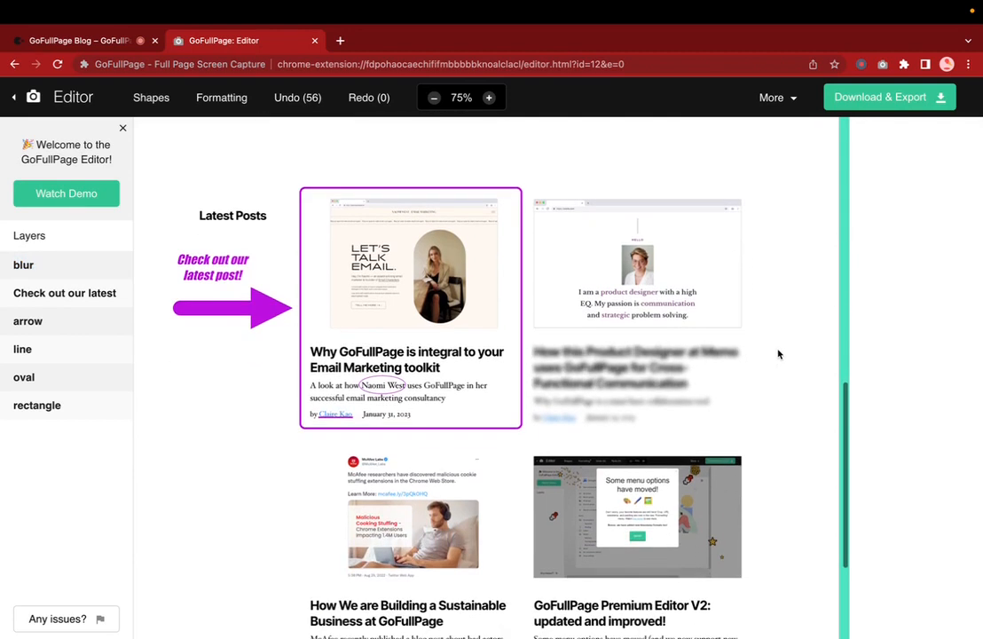
- Shift the blur area slightly over the Product Designer post's text to X 848, Y 1907
{"action": "left_click", "coordinate": [613, 384]}
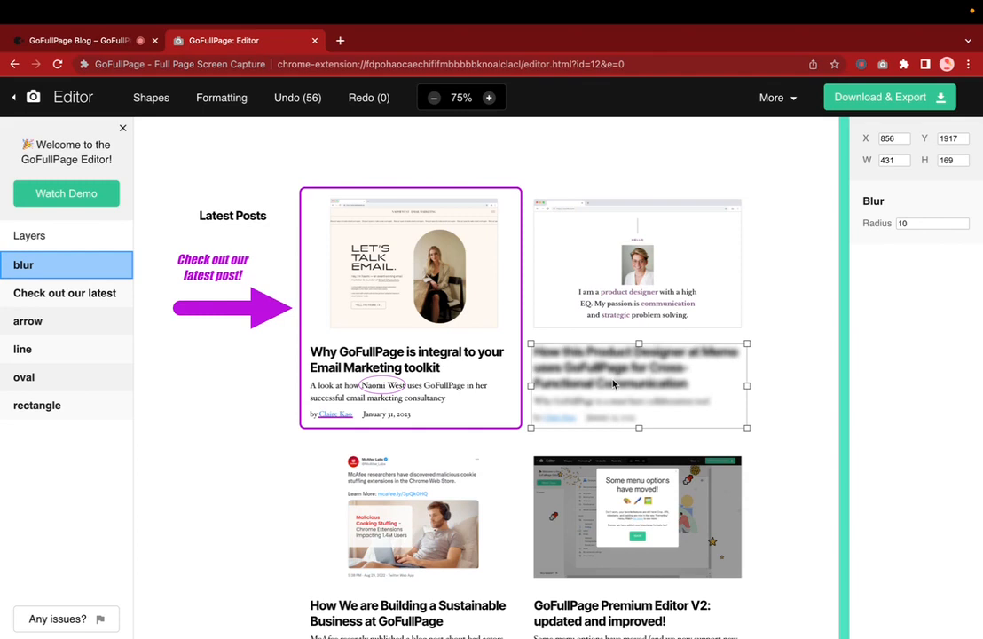
{"action": "mouse_move", "coordinate": [613, 384]}
{"action": "left_mouse_down"}
{"action": "mouse_move", "coordinate": [604, 492]}
{"action": "mouse_move", "coordinate": [371, 523]}
{"action": "mouse_move", "coordinate": [541, 340]}
{"action": "mouse_move", "coordinate": [609, 376]}
{"action": "left_mouse_up"}
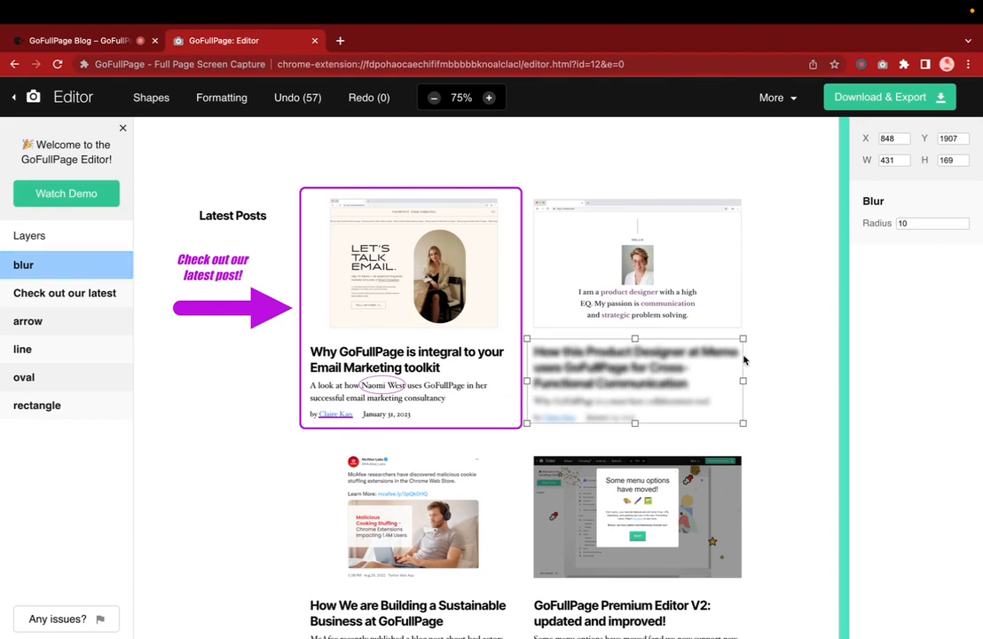
{"action": "left_click", "coordinate": [787, 397]}
{"action": "scroll", "coordinate": [786, 397], "scroll_direction": "down", "scroll_amount": 3}
{"action": "scroll", "coordinate": [787, 398], "scroll_direction": "up", "scroll_amount": 7}
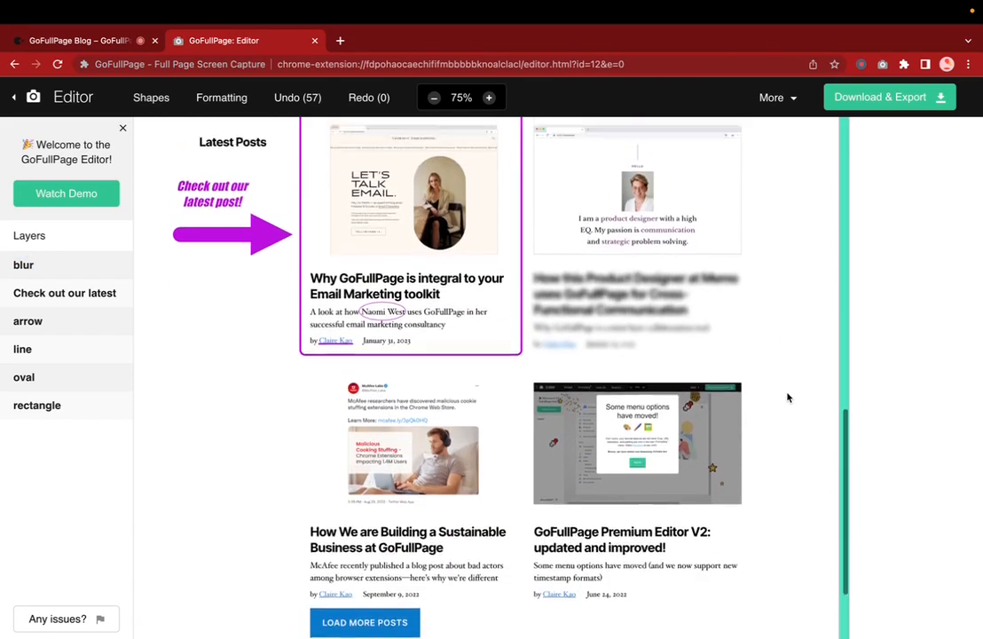
- Add a smiling face with hearts sticker and place it on the lower-right corner of the purple rectangle
{"action": "left_click", "coordinate": [220, 98]}
{"action": "left_click", "coordinate": [159, 103]}
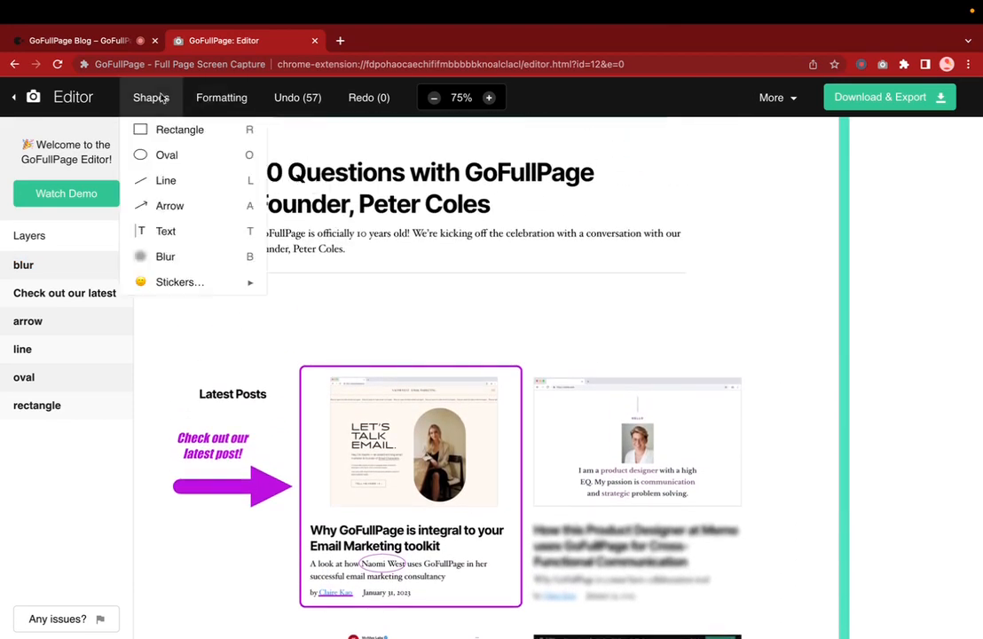
{"action": "mouse_move", "coordinate": [196, 282]}
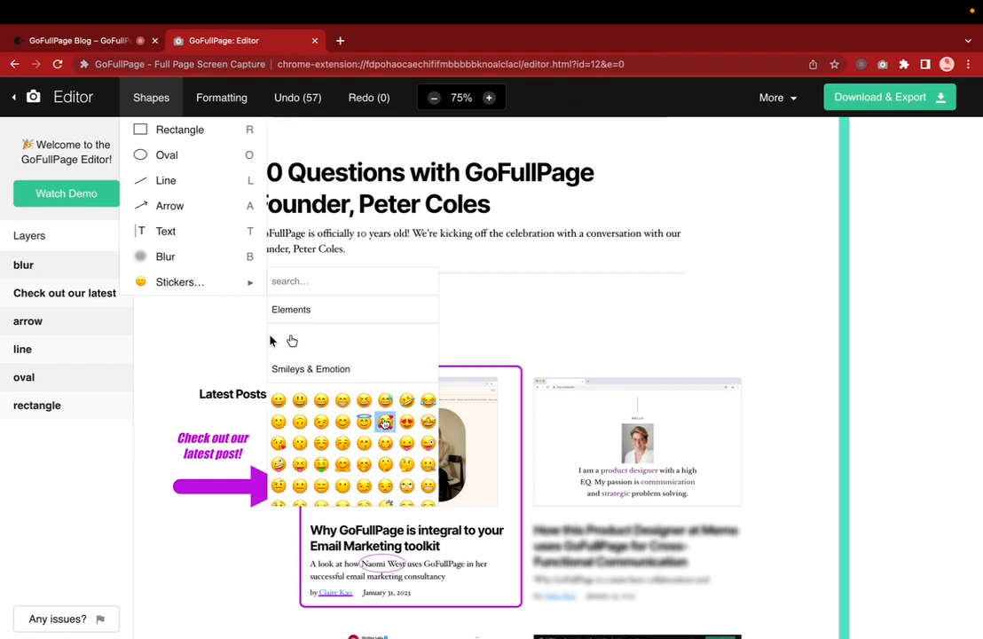
{"action": "left_click", "coordinate": [386, 424]}
{"action": "left_click", "coordinate": [580, 301]}
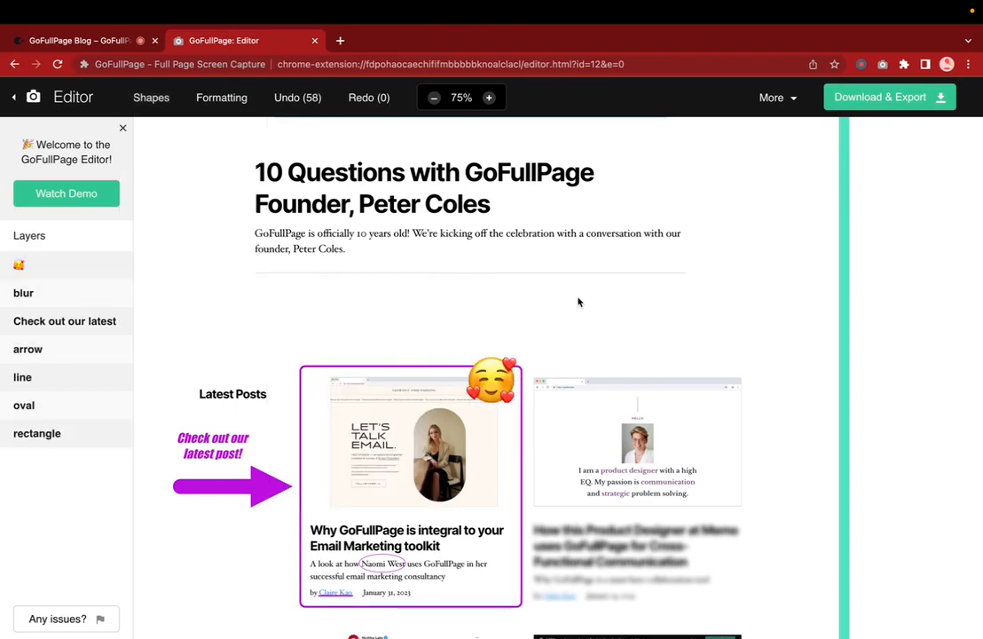
{"action": "scroll", "coordinate": [577, 303], "scroll_direction": "down", "scroll_amount": 3}
{"action": "left_click_drag", "start_coordinate": [491, 240], "coordinate": [394, 183]}
{"action": "left_click_drag", "start_coordinate": [318, 450], "coordinate": [518, 456]}
{"action": "left_click", "coordinate": [606, 217]}
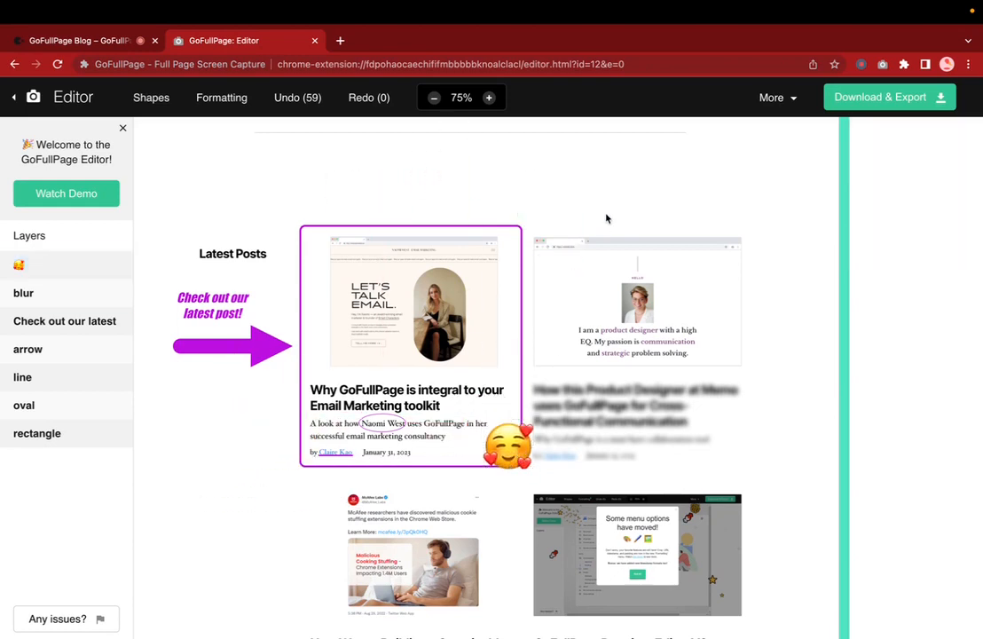
- Add a smiling face with halo sticker overlapping the hearts sticker at X 711, Y 2026, and try restacking the two sticker layers
{"action": "scroll", "coordinate": [513, 436], "scroll_direction": "down", "scroll_amount": 4}
{"action": "mouse_move", "coordinate": [167, 105]}
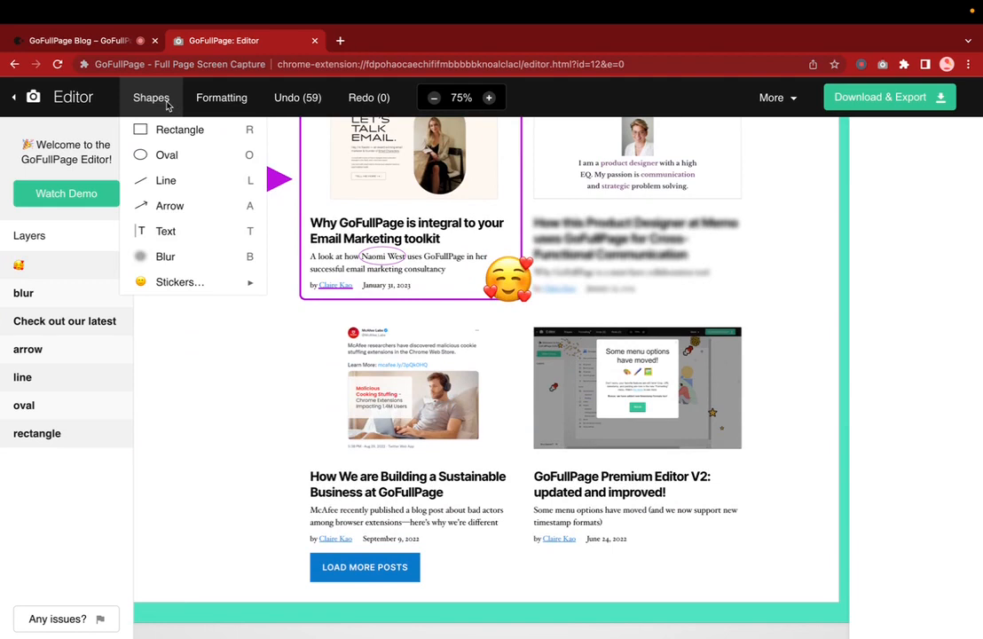
{"action": "mouse_move", "coordinate": [187, 289]}
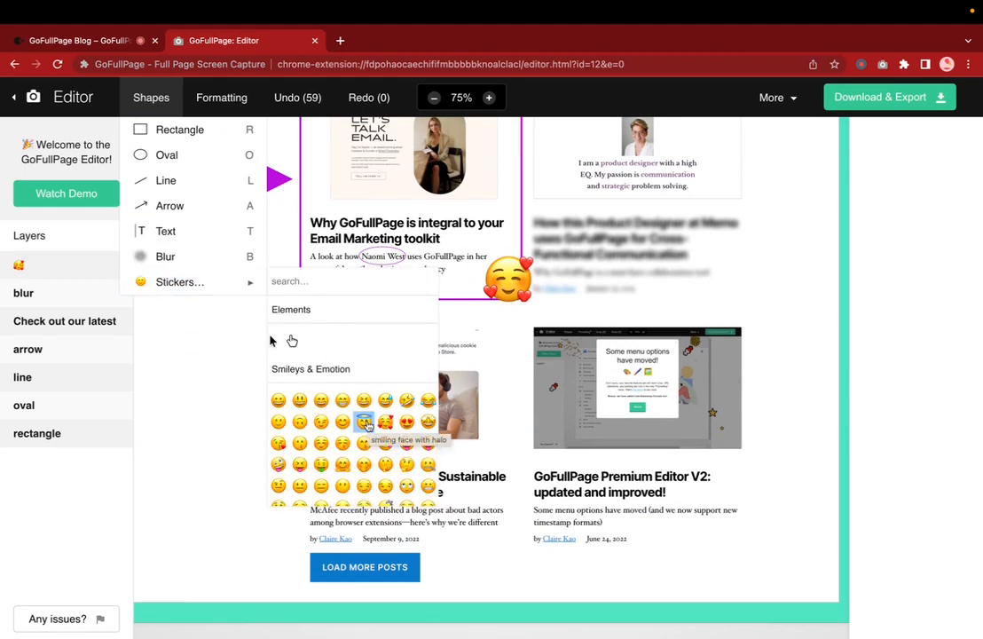
{"action": "left_click", "coordinate": [365, 424]}
{"action": "left_click_drag", "start_coordinate": [493, 376], "coordinate": [490, 302]}
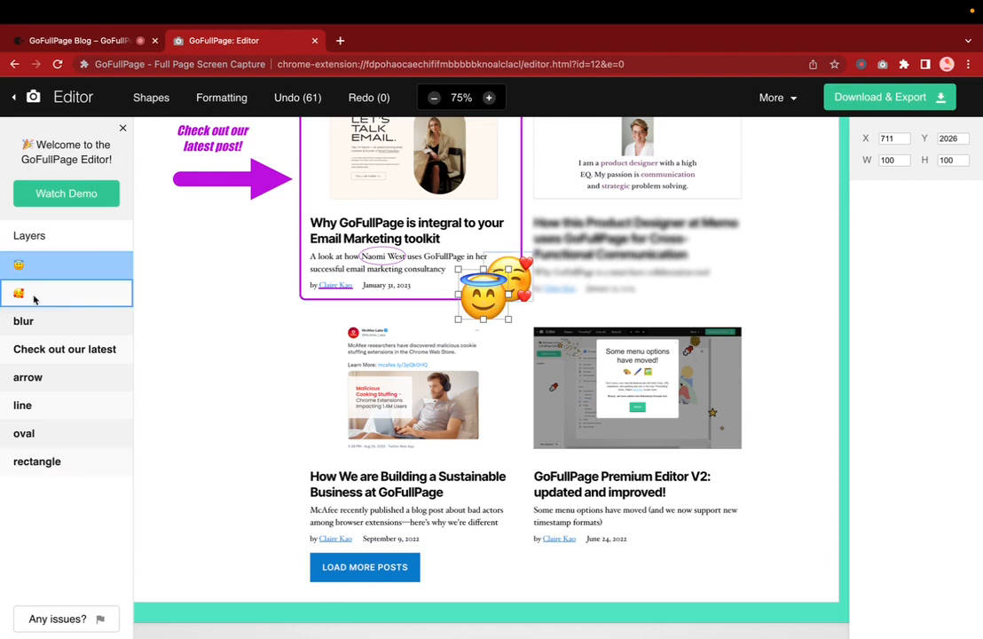
{"action": "mouse_move", "coordinate": [19, 296]}
{"action": "left_mouse_down"}
{"action": "mouse_move", "coordinate": [19, 240]}
{"action": "mouse_move", "coordinate": [34, 297]}
{"action": "left_mouse_up"}
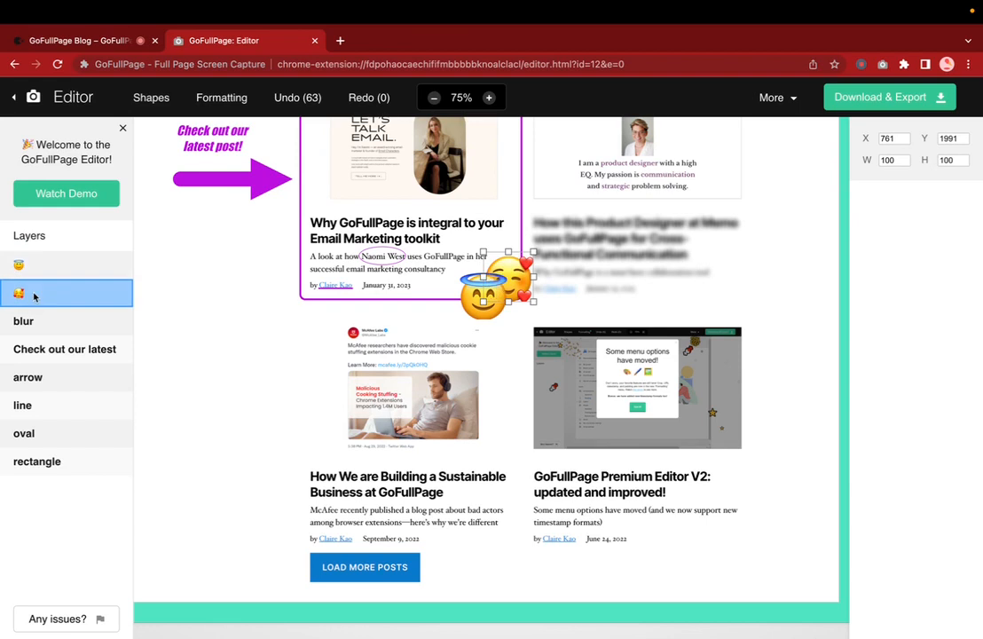
- Look through the original GoFullPage Blog page and compare it with the annotated capture in the editor
{"action": "left_click", "coordinate": [80, 40]}
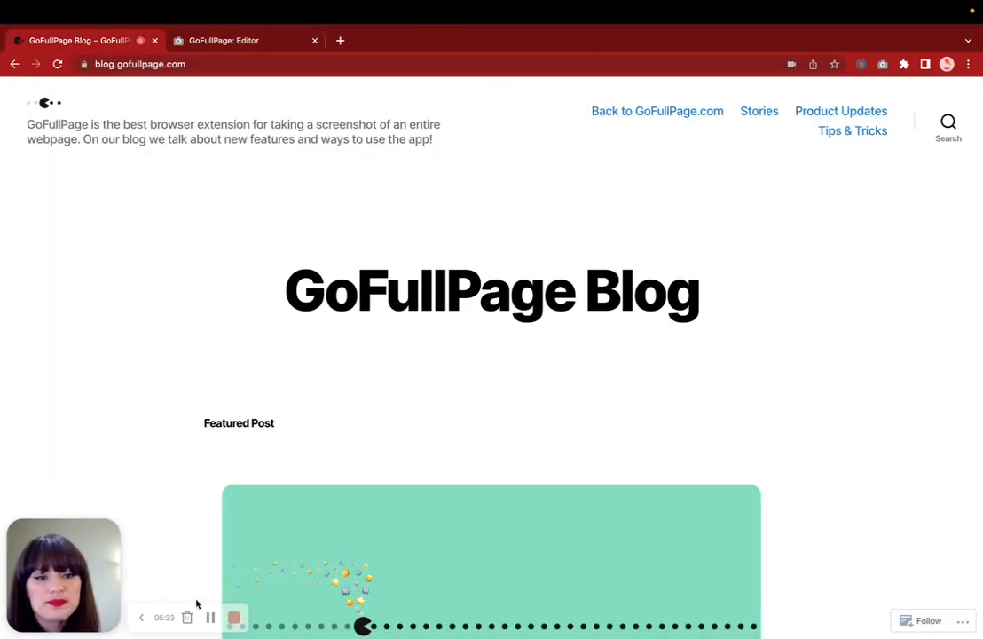
{"action": "scroll", "coordinate": [806, 266], "scroll_direction": "down", "scroll_amount": 3}
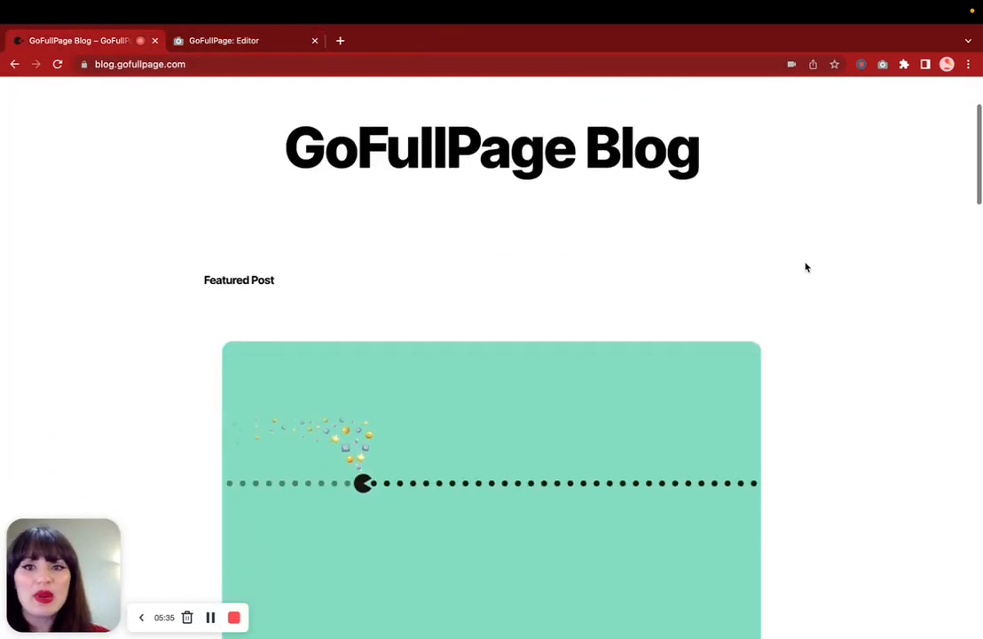
{"action": "scroll", "coordinate": [806, 267], "scroll_direction": "down", "scroll_amount": 12}
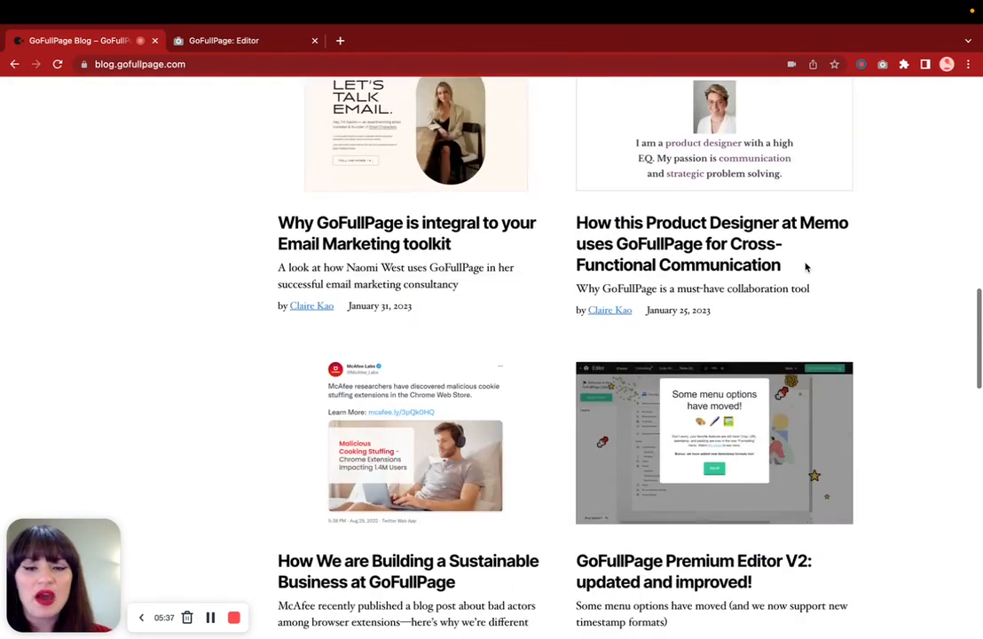
{"action": "scroll", "coordinate": [805, 267], "scroll_direction": "up", "scroll_amount": 10}
{"action": "left_click", "coordinate": [233, 41]}
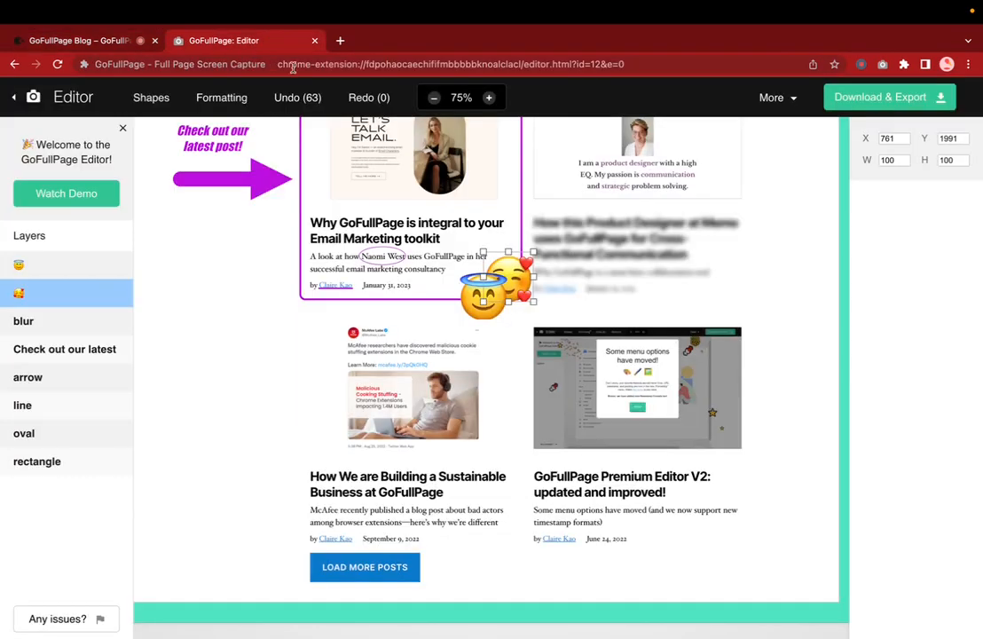
{"action": "left_click", "coordinate": [797, 309]}
{"action": "scroll", "coordinate": [796, 310], "scroll_direction": "up", "scroll_amount": 6}
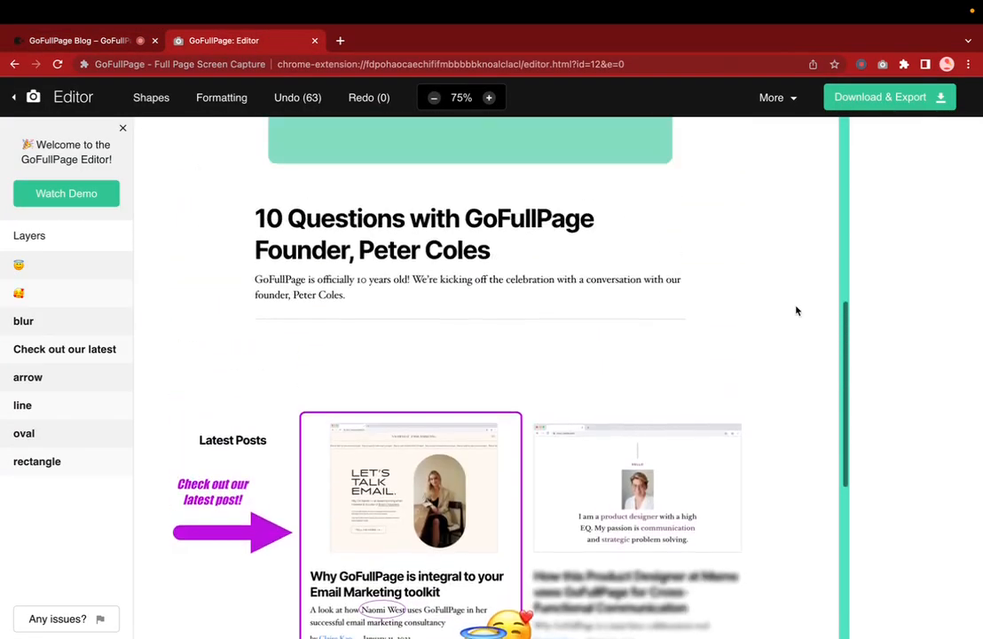
{"action": "scroll", "coordinate": [796, 309], "scroll_direction": "up", "scroll_amount": 5}
{"action": "left_click", "coordinate": [142, 102]}
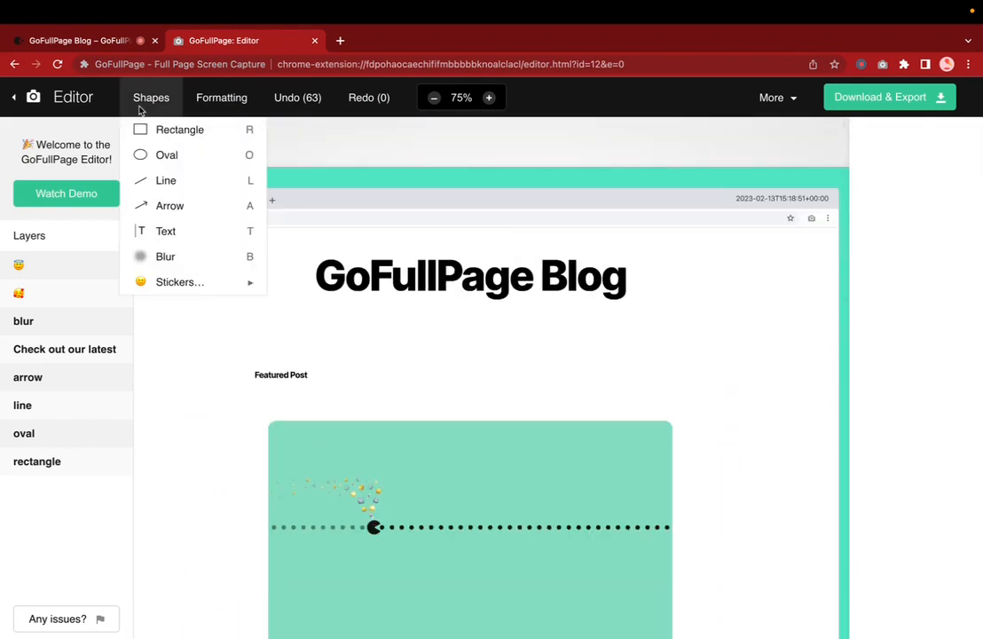
{"action": "left_click", "coordinate": [213, 103]}
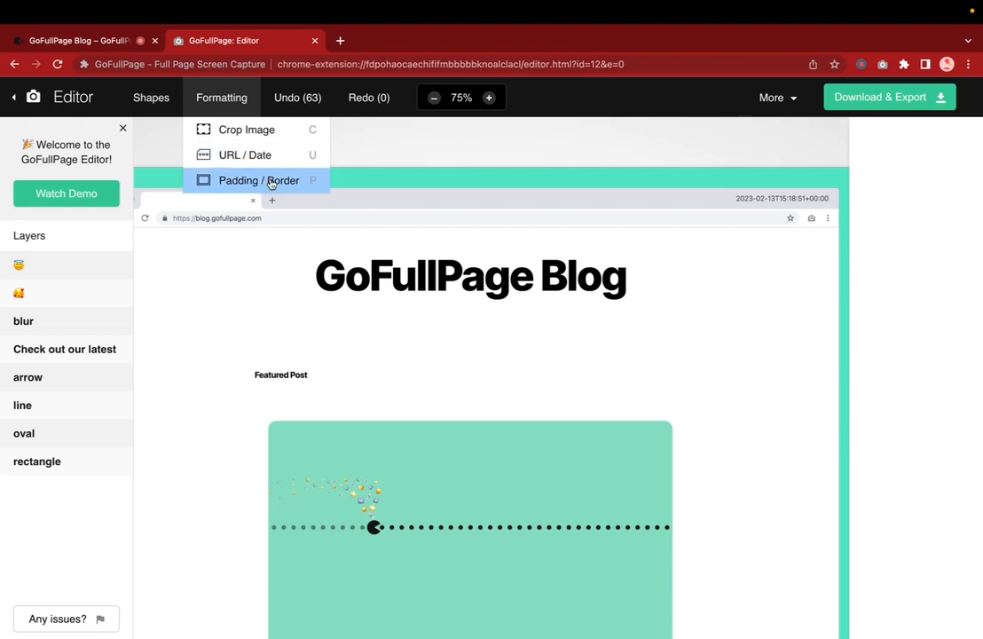
{"action": "left_click", "coordinate": [153, 100]}
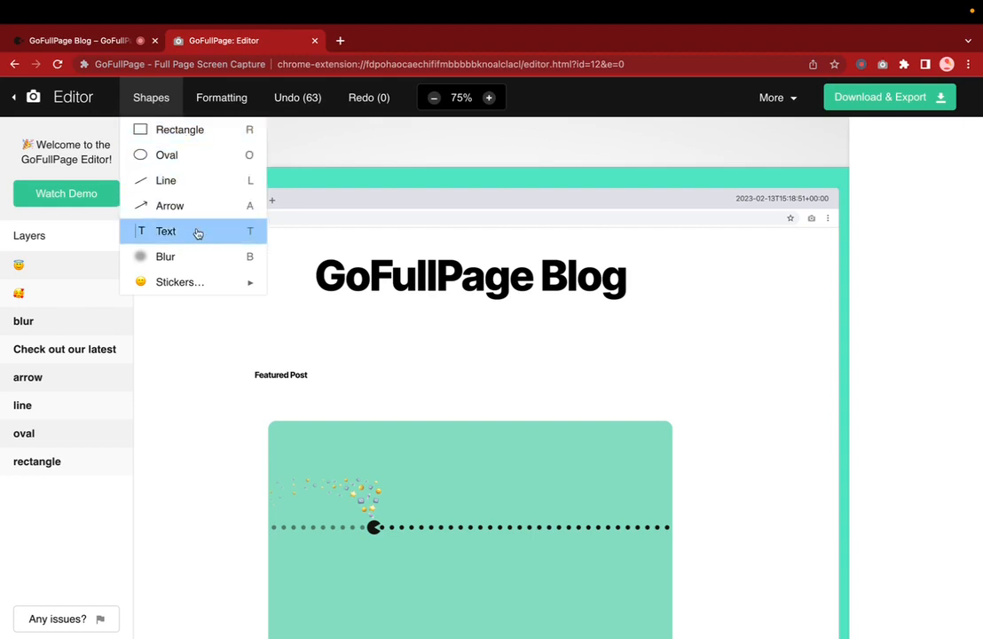
{"action": "mouse_move", "coordinate": [201, 283]}
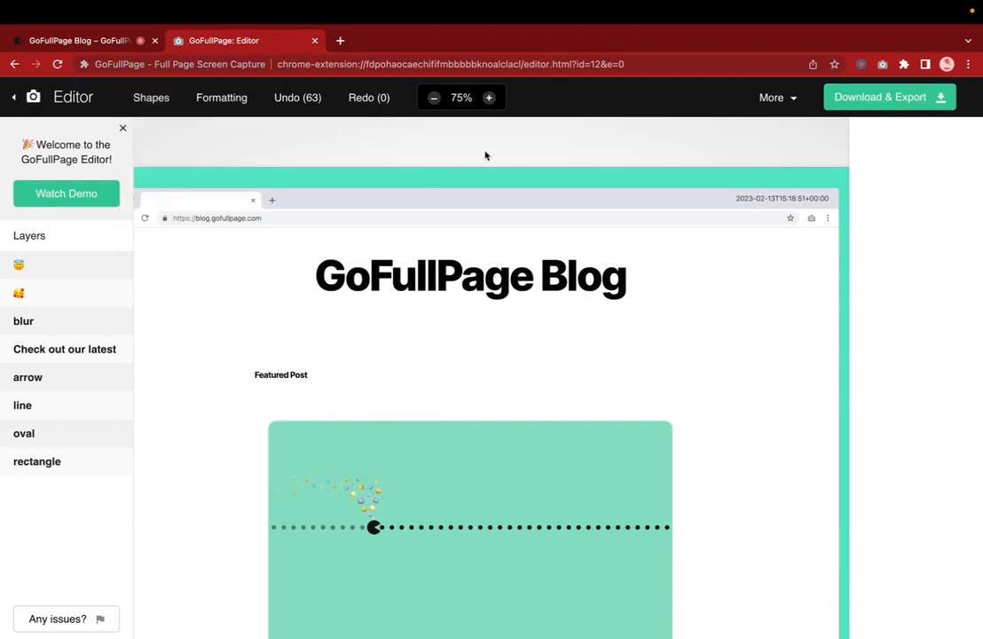
{"action": "mouse_move", "coordinate": [771, 108]}
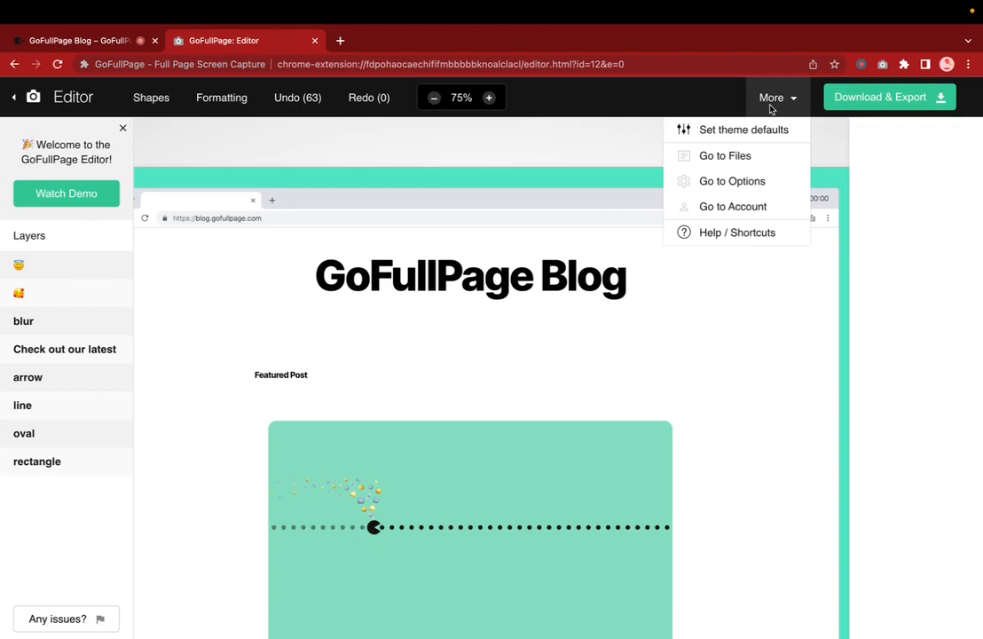
- Export the annotated capture as a PNG image to the Downloads folder, named "GoFullPage Blog Ed"
{"action": "mouse_move", "coordinate": [887, 98]}
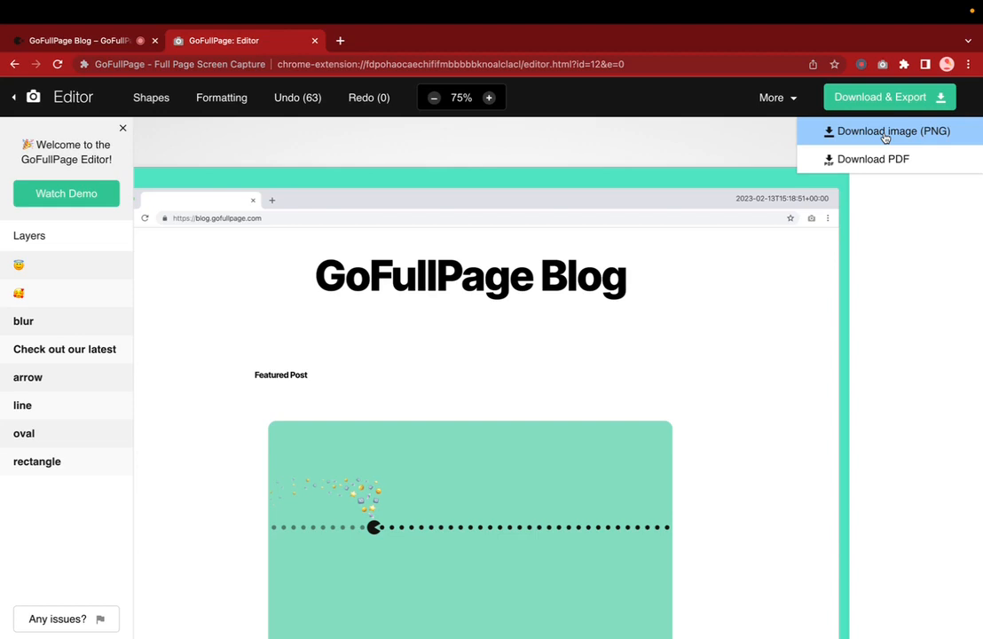
{"action": "left_click", "coordinate": [884, 132]}
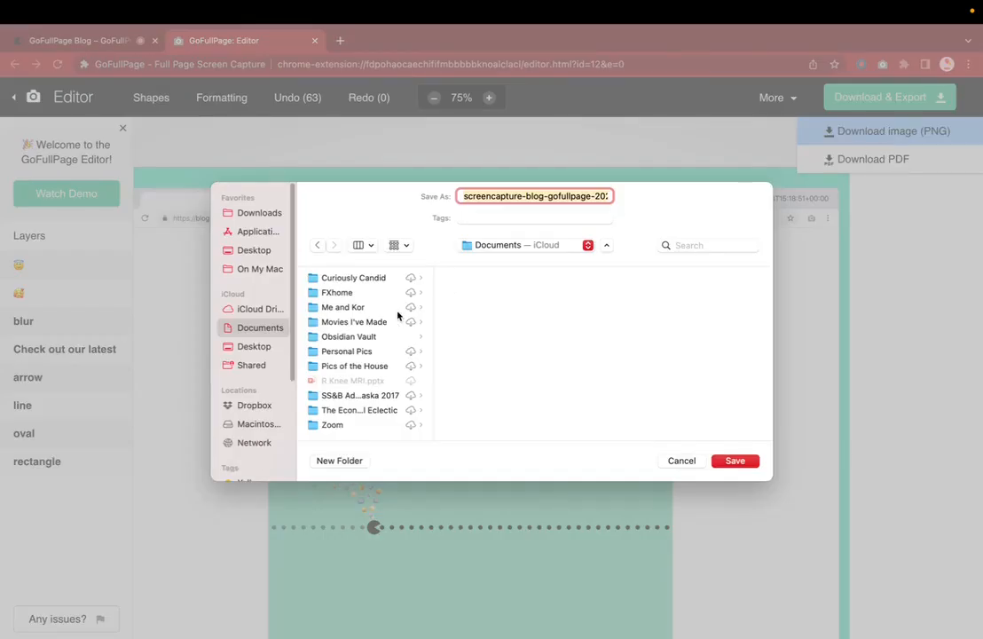
{"action": "left_click", "coordinate": [266, 212]}
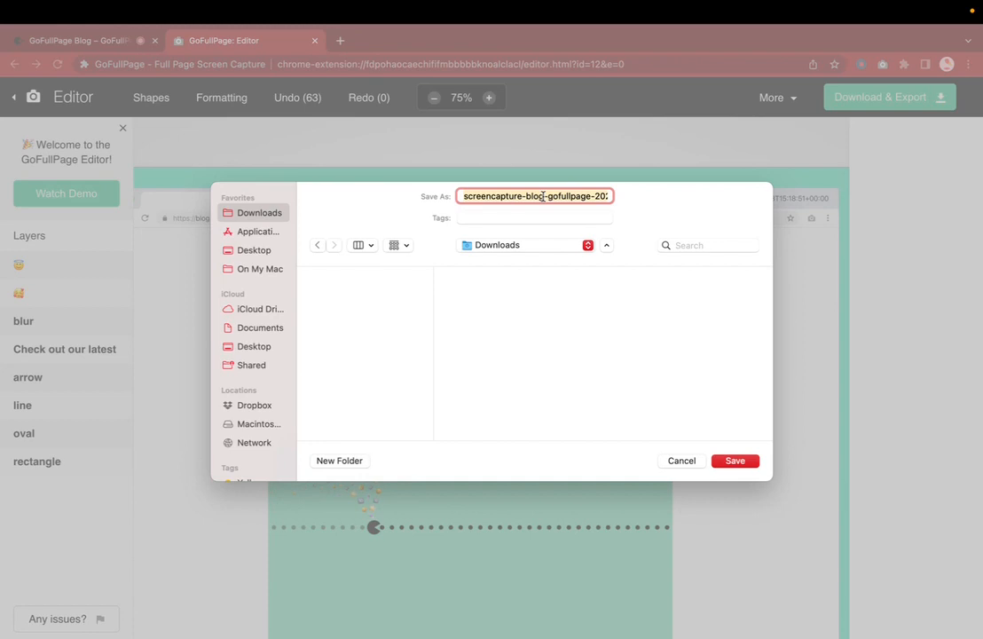
{"action": "type", "text": "GoFullPage Bllog"}
{"action": "key", "text": "BackSpace"}
{"action": "key", "text": "BackSpace"}
{"action": "key", "text": "BackSpace"}
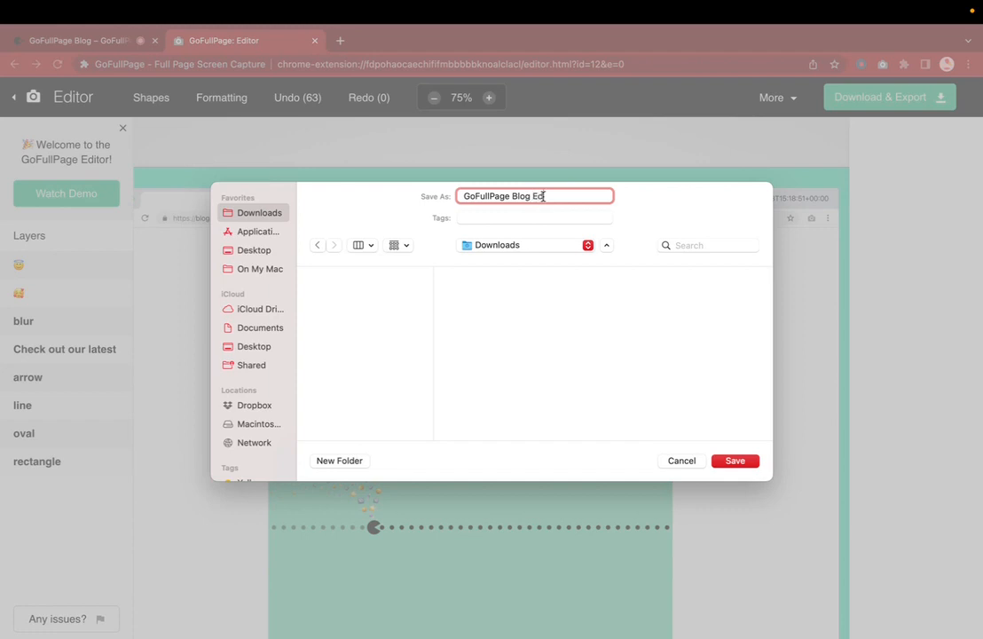
{"action": "left_click", "coordinate": [742, 460]}
- Open GoFullPage Blog Ed.png in Preview, examine the frame, arrow, text, blur and stickers in an enlarged window, and close it
{"action": "left_click", "coordinate": [868, 601]}
{"action": "left_click", "coordinate": [867, 574]}
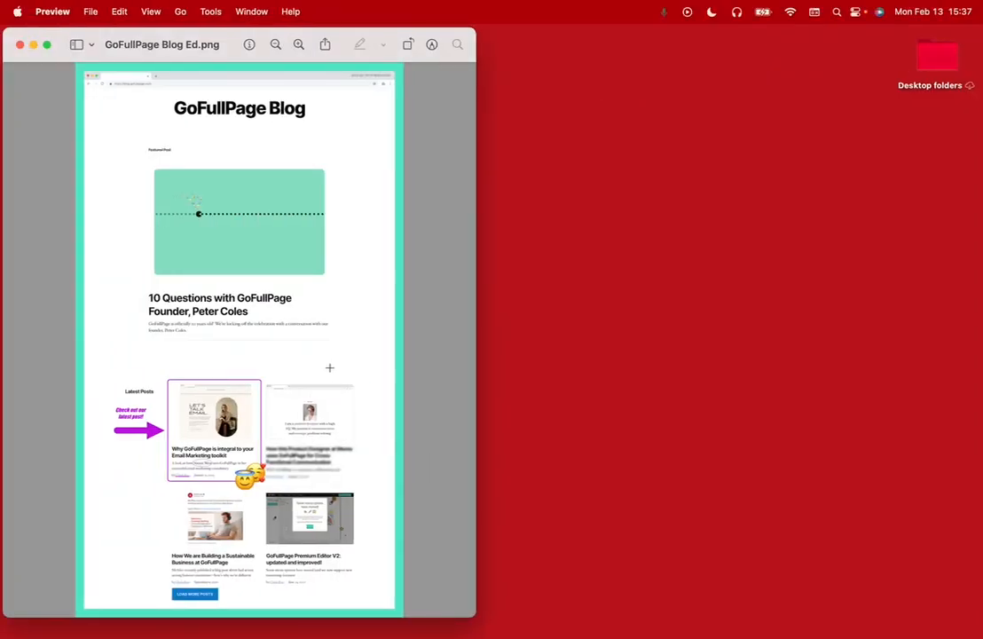
{"action": "scroll", "coordinate": [269, 289], "scroll_direction": "up", "scroll_amount": 5}
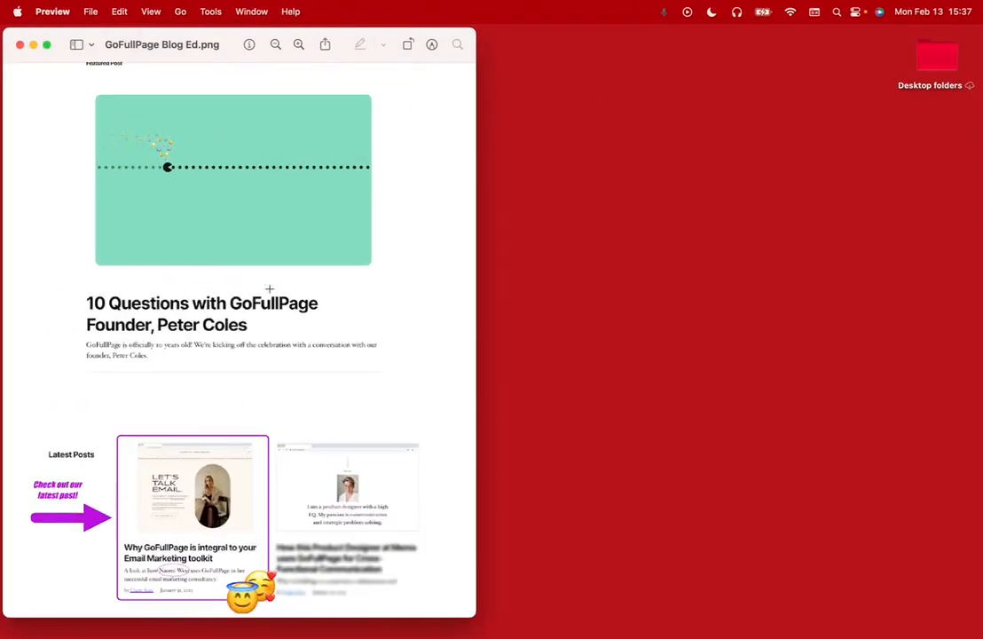
{"action": "left_click_drag", "start_coordinate": [473, 30], "coordinate": [979, 12]}
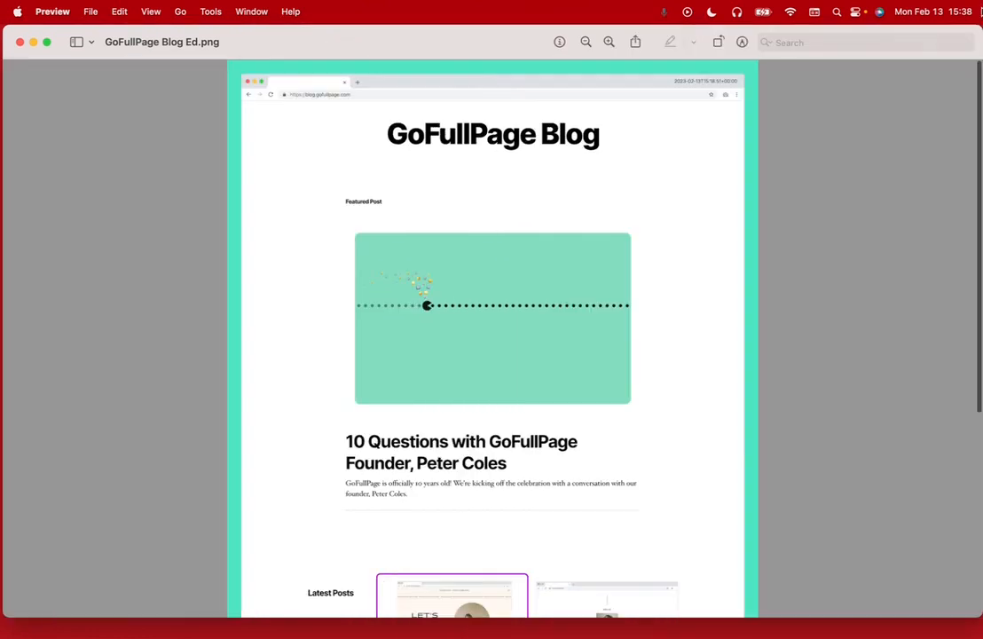
{"action": "scroll", "coordinate": [491, 239], "scroll_direction": "down", "scroll_amount": 5}
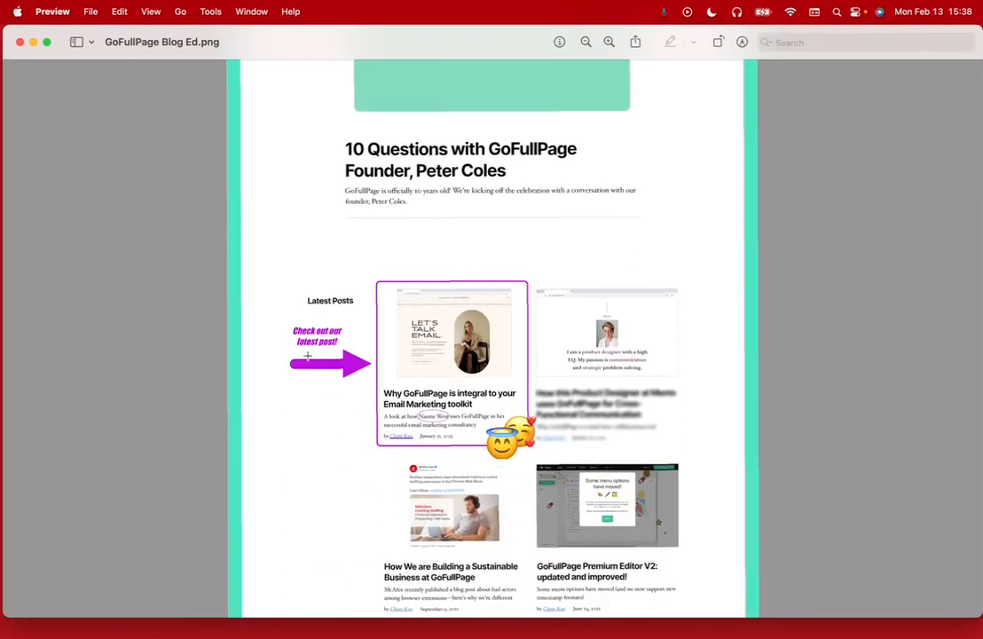
{"action": "scroll", "coordinate": [319, 368], "scroll_direction": "up", "scroll_amount": 2}
{"action": "scroll", "coordinate": [307, 356], "scroll_direction": "up", "scroll_amount": 3}
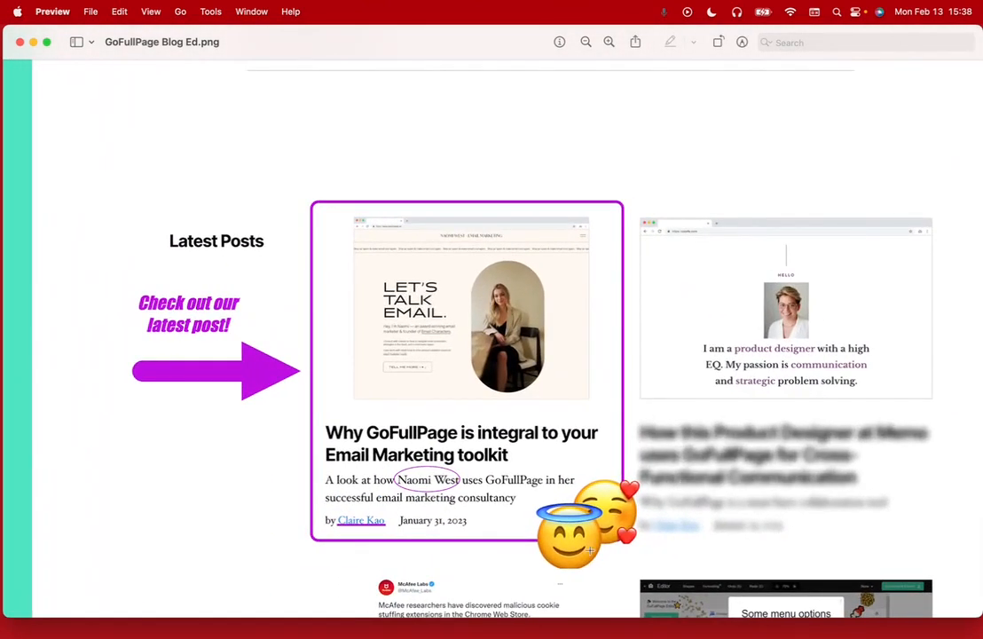
{"action": "scroll", "coordinate": [593, 476], "scroll_direction": "down", "scroll_amount": 4}
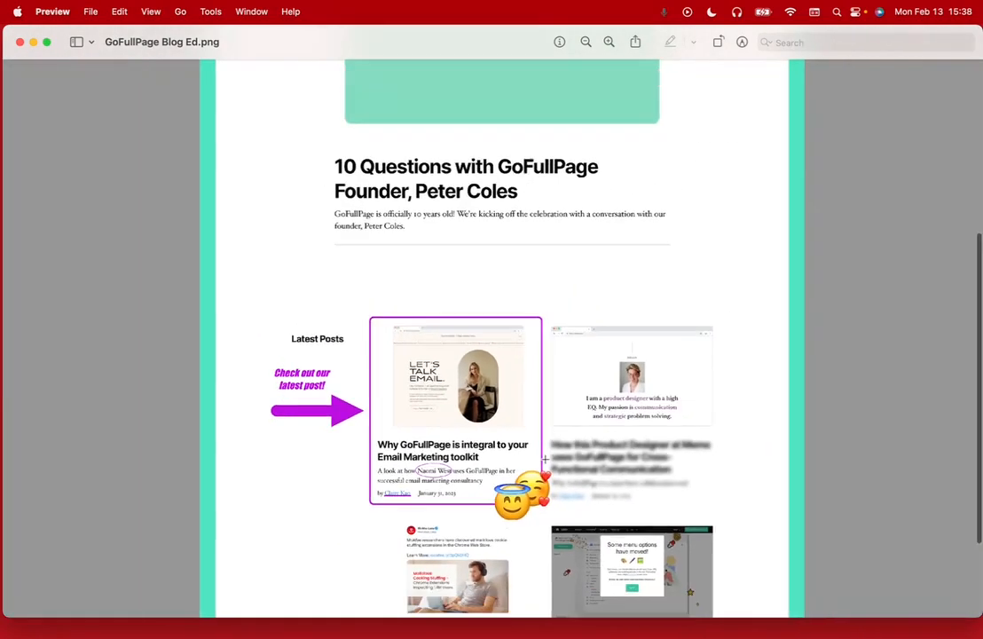
{"action": "left_click", "coordinate": [20, 41]}
- Switch back to Google Chrome and export the annotated capture as a PDF to the Downloads folder, named "GoFullPage Blog Ed"
{"action": "key", "text": "ctrl+Up"}
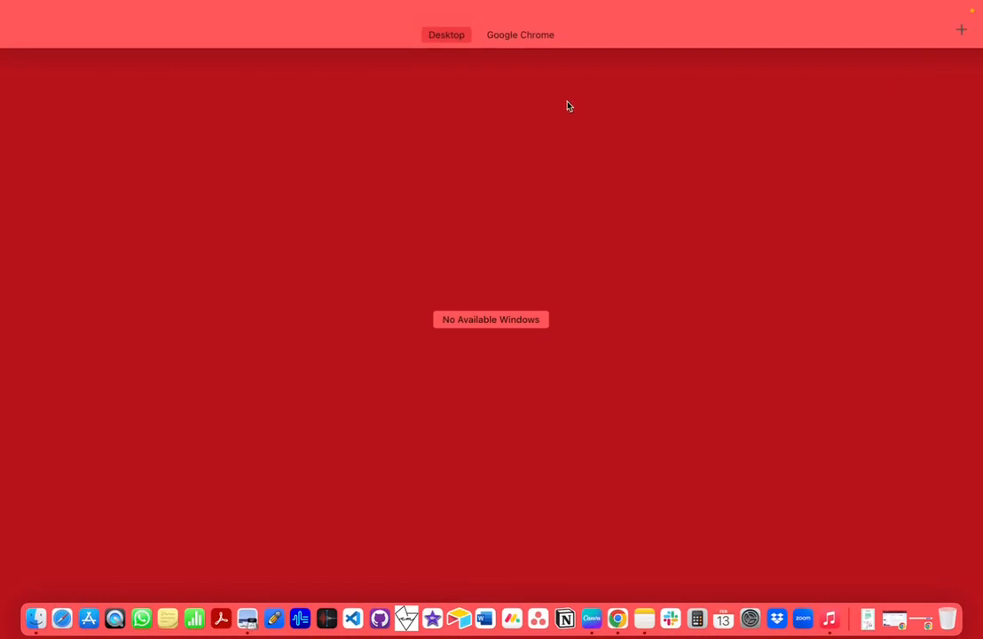
{"action": "left_click", "coordinate": [540, 54]}
{"action": "left_click", "coordinate": [887, 98]}
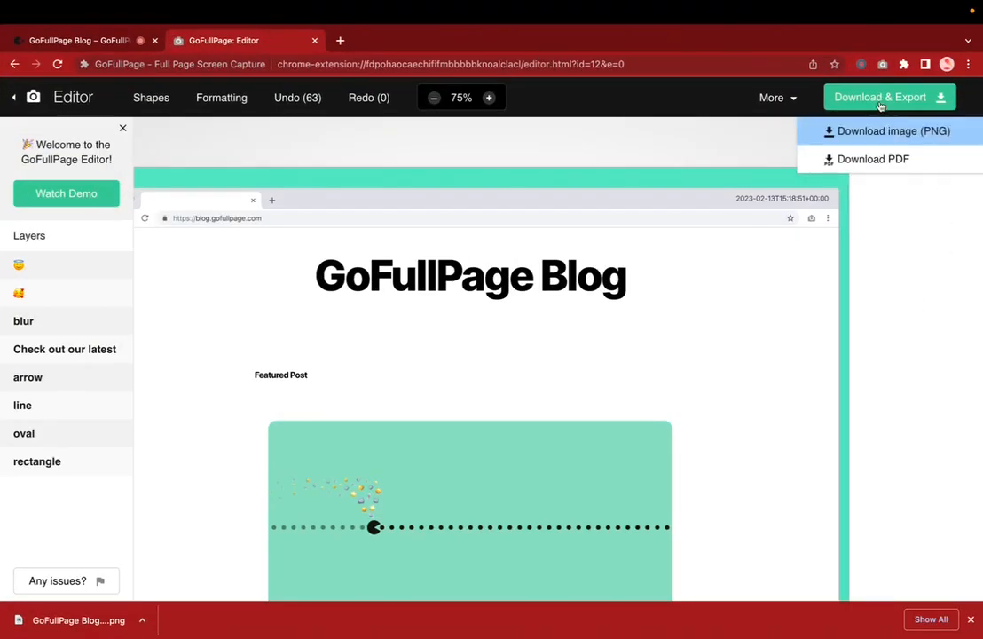
{"action": "left_click", "coordinate": [883, 160]}
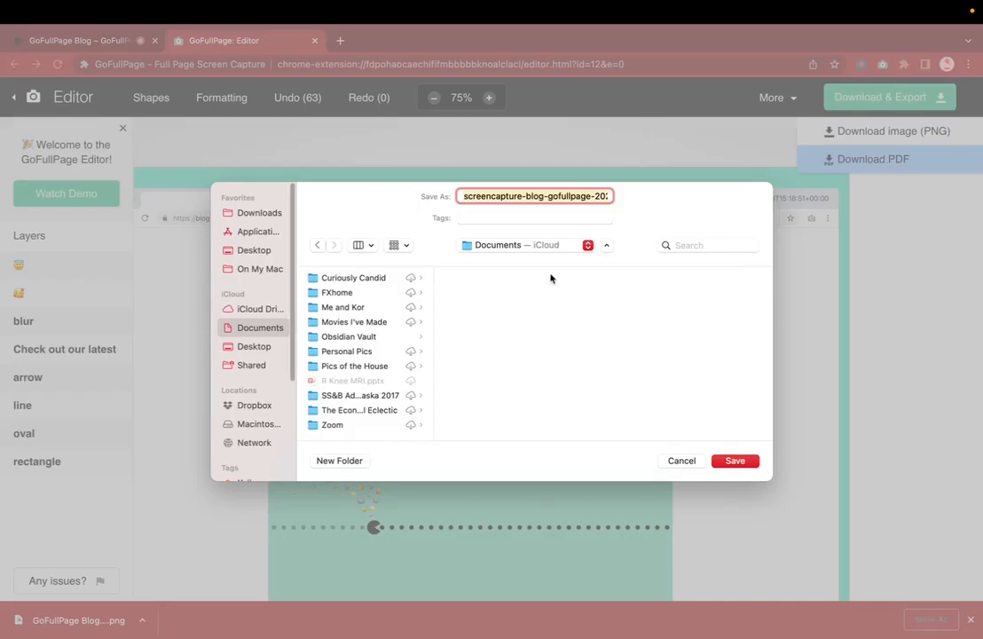
{"action": "left_click", "coordinate": [271, 210]}
{"action": "type", "text": "GoFullPage"}
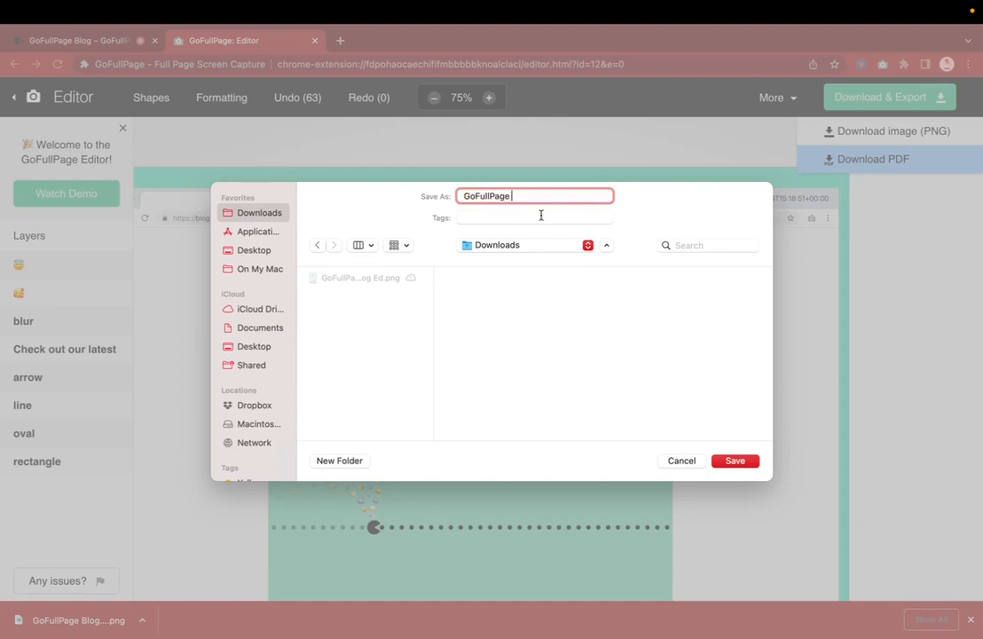
{"action": "type", "text": " Blog Ed"}
{"action": "left_click", "coordinate": [733, 460]}
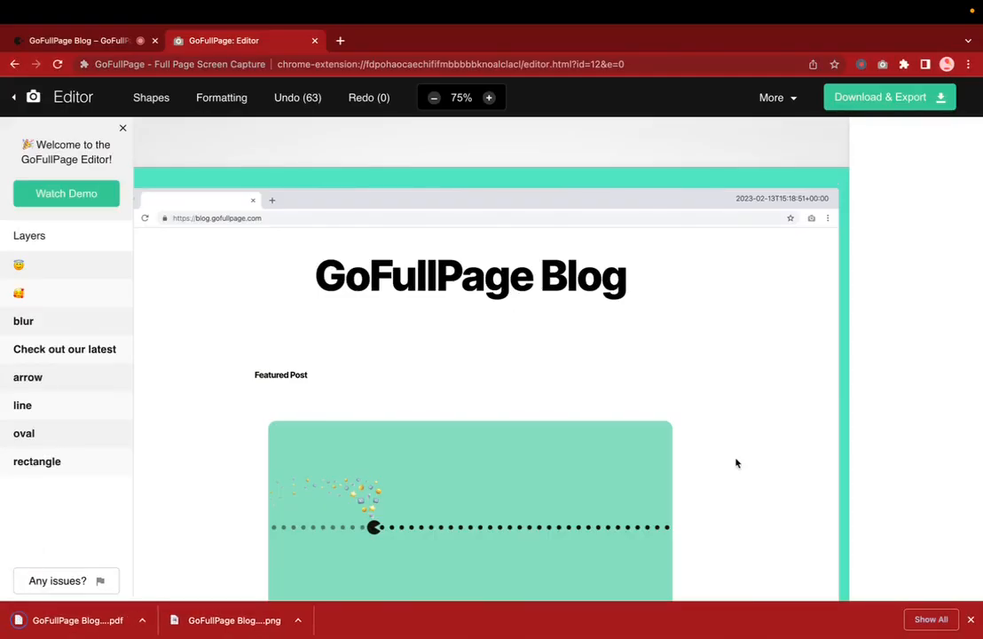